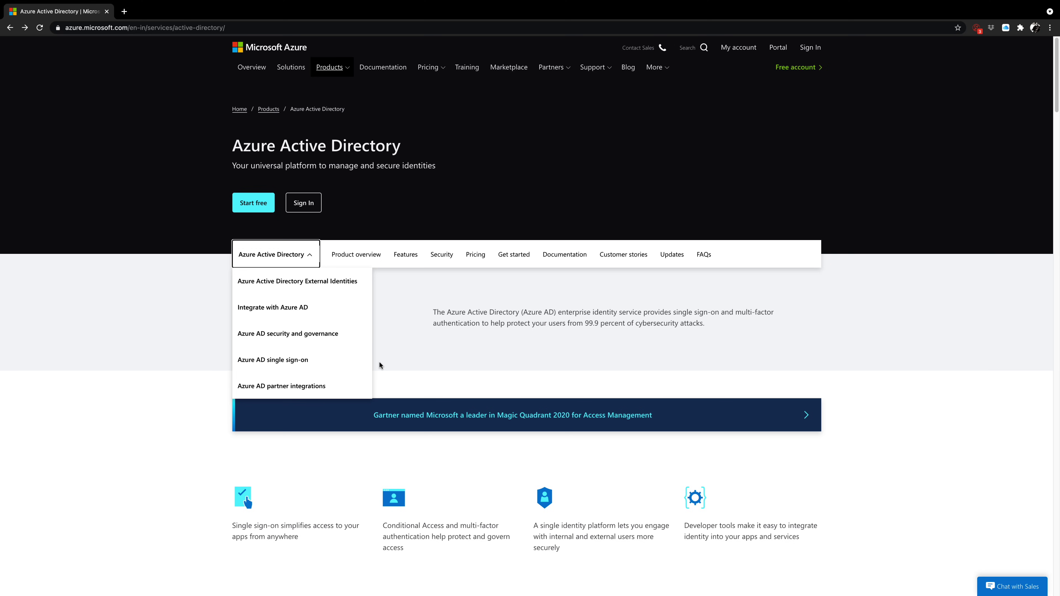
Close the Azure Active Directory product list and scroll down to the Get started resources
{"action": "left_click", "coordinate": [379, 362]}
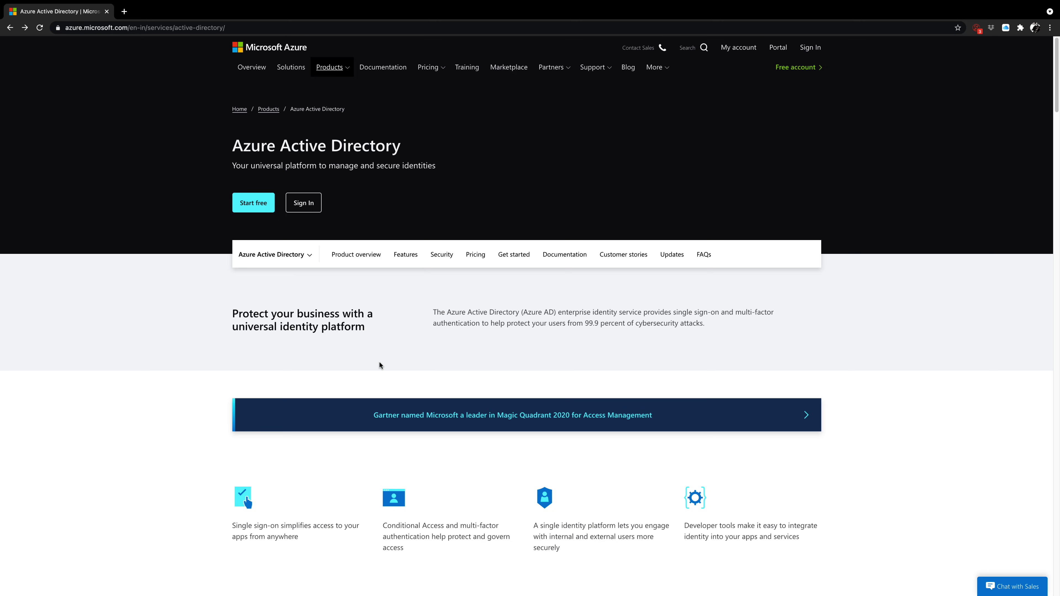
{"action": "scroll", "coordinate": [379, 361], "scroll_direction": "down", "scroll_amount": 5}
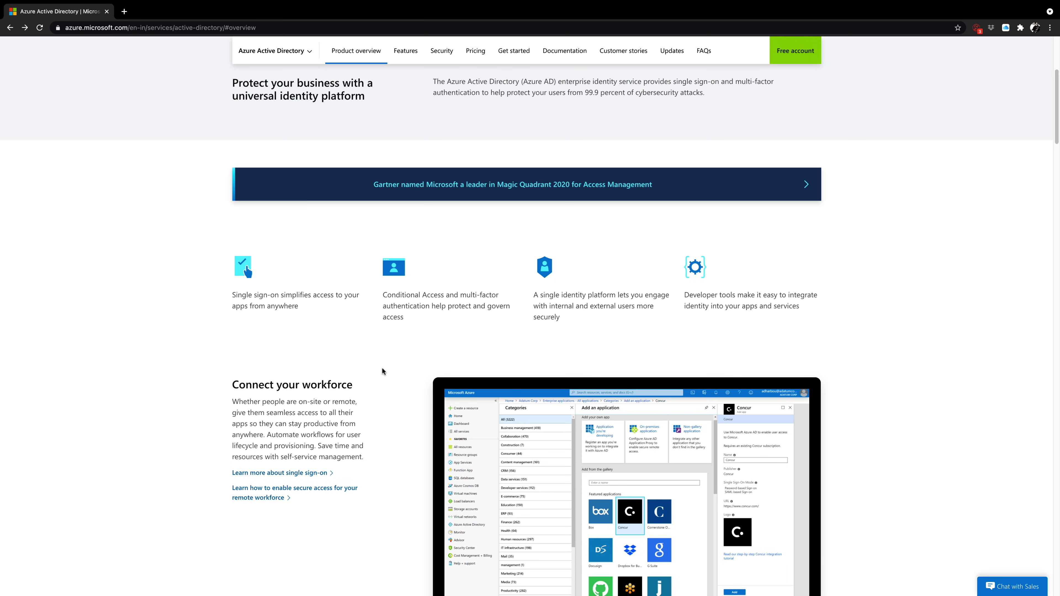
{"action": "scroll", "coordinate": [382, 366], "scroll_direction": "down", "scroll_amount": 5}
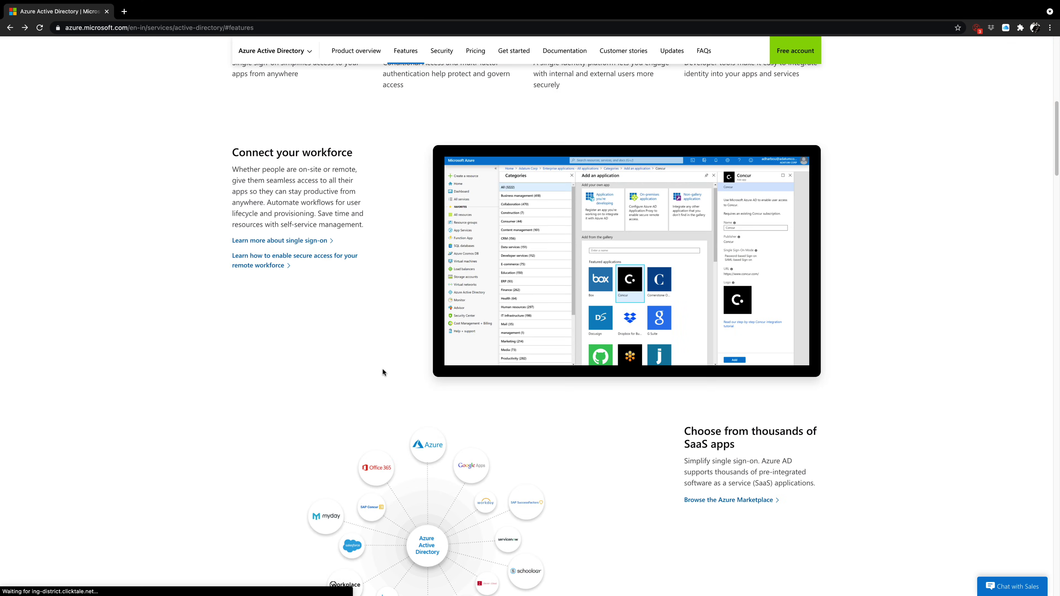
{"action": "scroll", "coordinate": [383, 371], "scroll_direction": "down", "scroll_amount": 8}
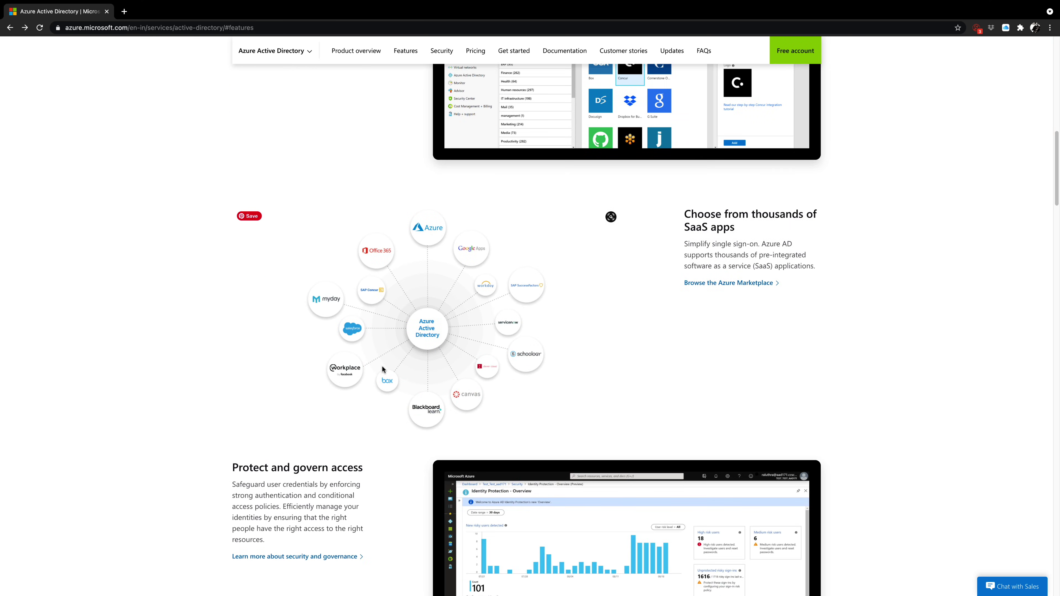
{"action": "scroll", "coordinate": [379, 369], "scroll_direction": "down", "scroll_amount": 14}
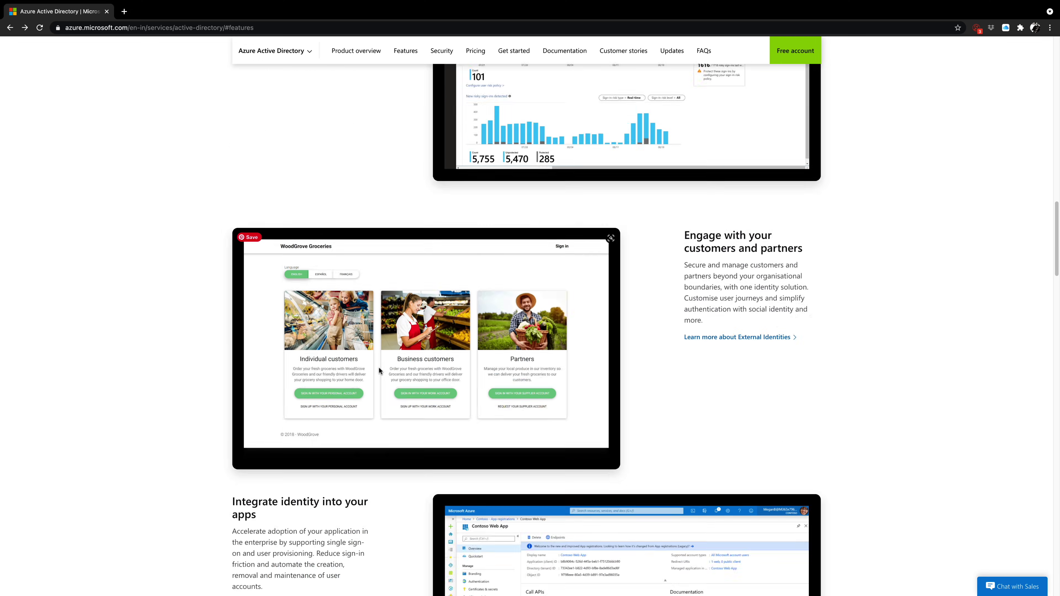
{"action": "scroll", "coordinate": [375, 371], "scroll_direction": "down", "scroll_amount": 11}
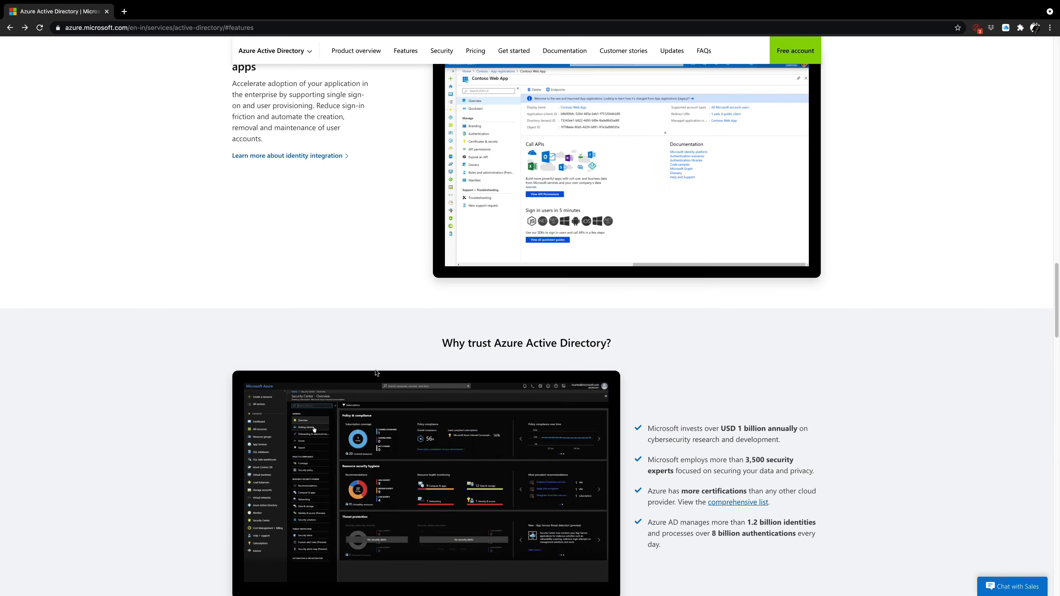
{"action": "scroll", "coordinate": [376, 372], "scroll_direction": "down", "scroll_amount": 10}
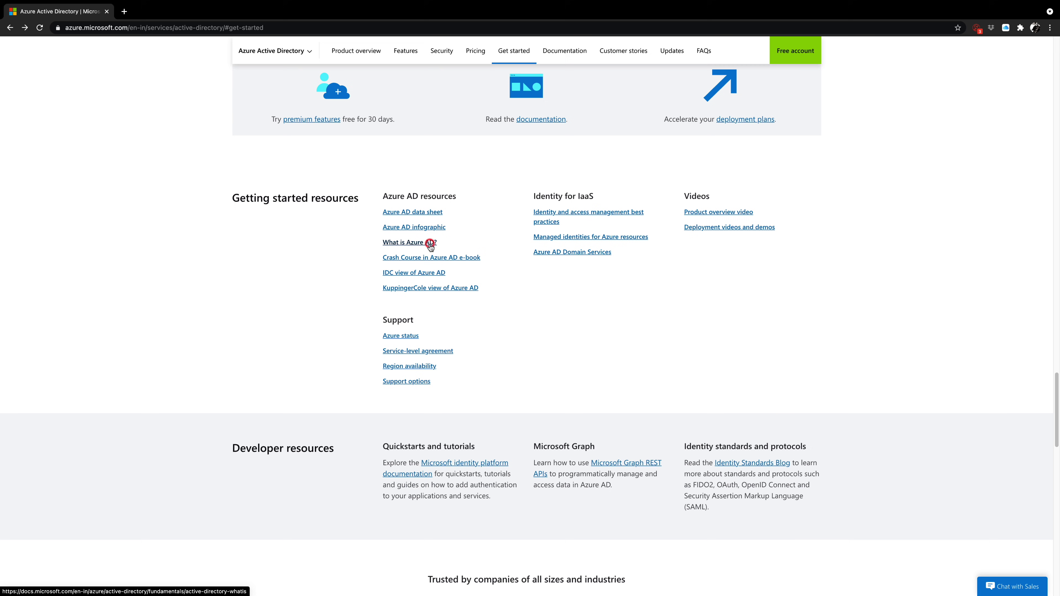
Open the 'What is Azure AD?' Docs article and read down to its Terminology table
{"action": "left_click", "coordinate": [430, 245]}
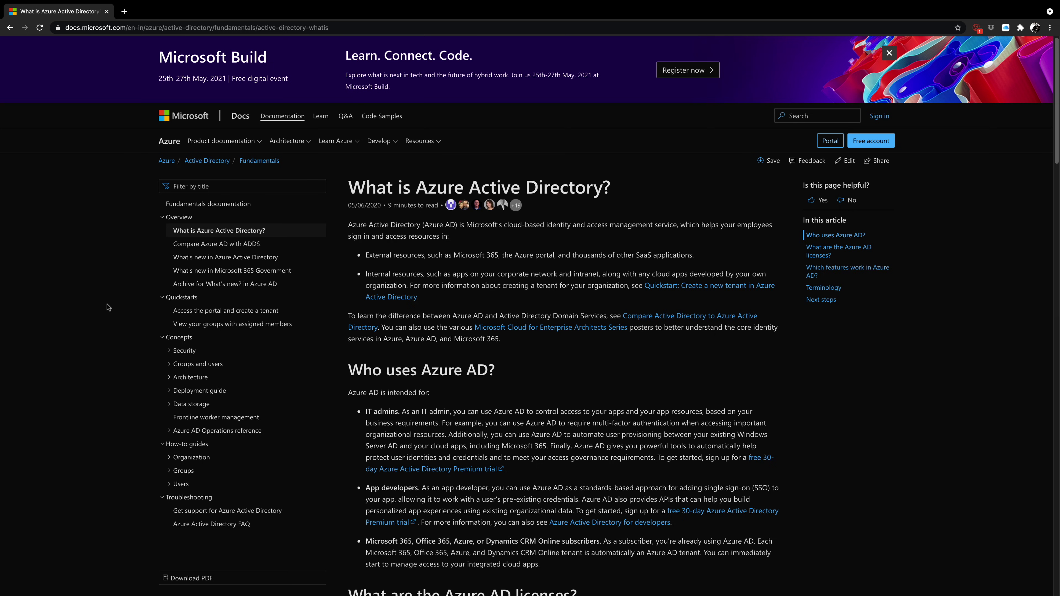
{"action": "scroll", "coordinate": [108, 307], "scroll_direction": "down", "scroll_amount": 2}
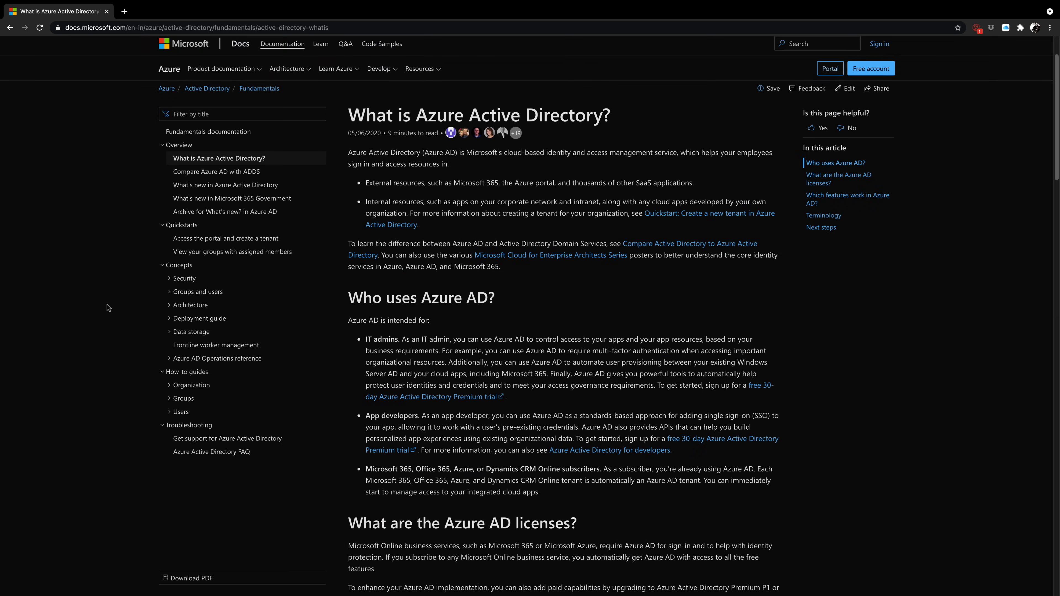
{"action": "scroll", "coordinate": [108, 308], "scroll_direction": "down", "scroll_amount": 2}
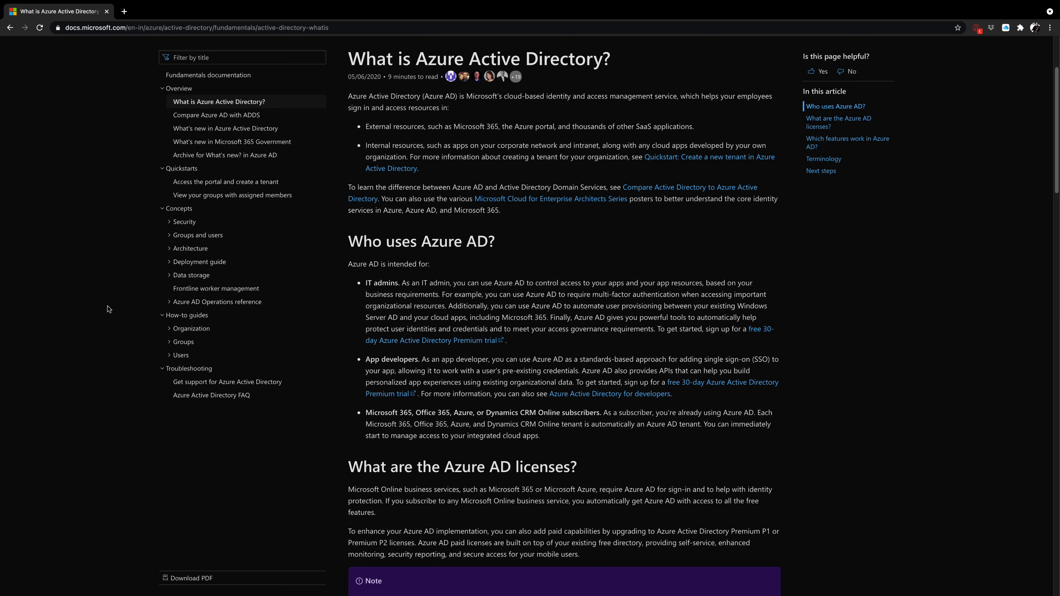
{"action": "scroll", "coordinate": [108, 309], "scroll_direction": "down", "scroll_amount": 9}
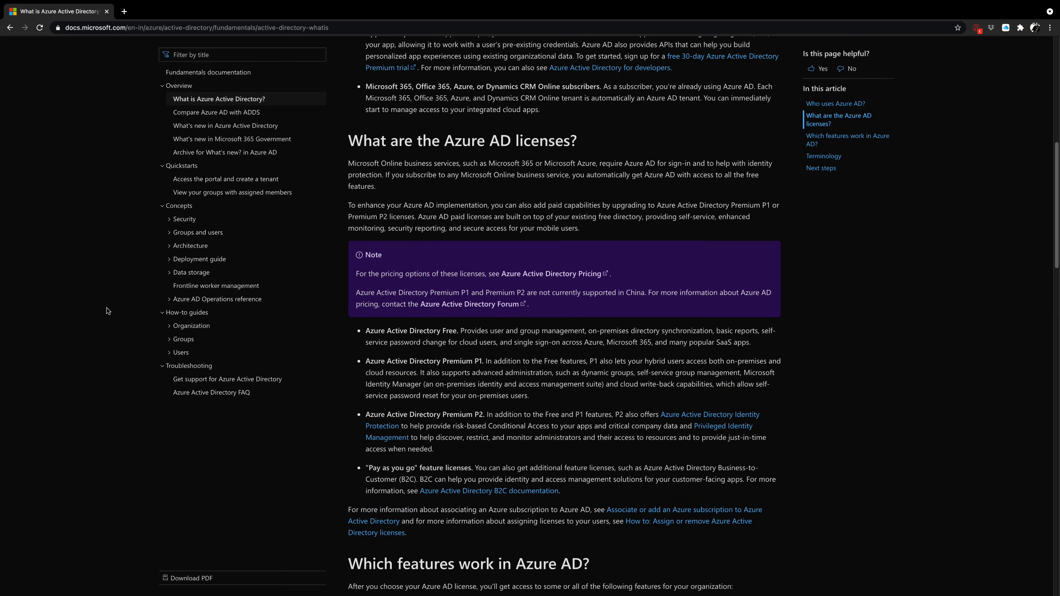
{"action": "scroll", "coordinate": [108, 311], "scroll_direction": "down", "scroll_amount": 10}
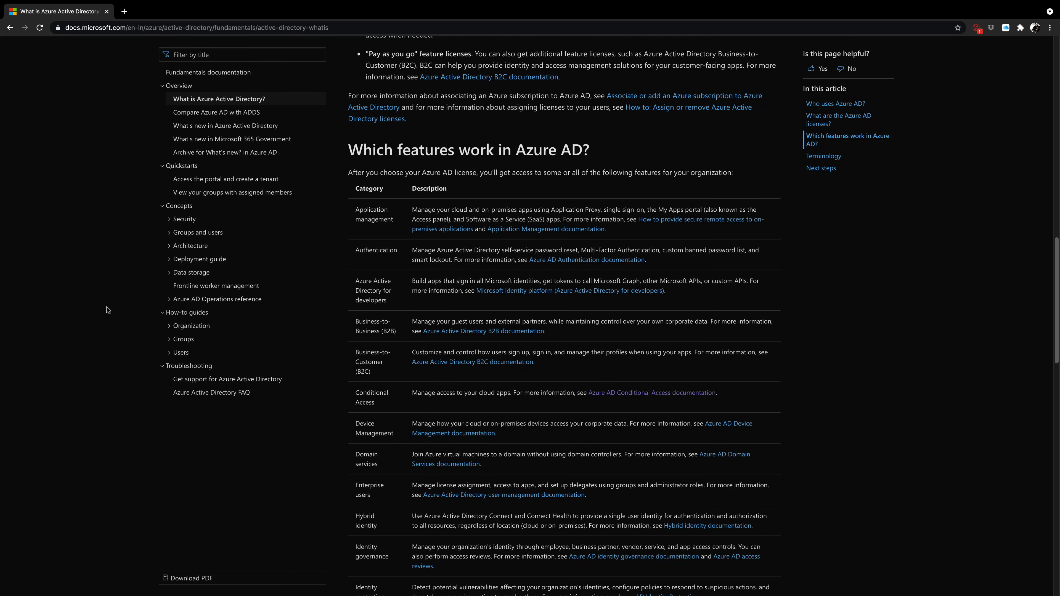
{"action": "scroll", "coordinate": [108, 311], "scroll_direction": "down", "scroll_amount": 7}
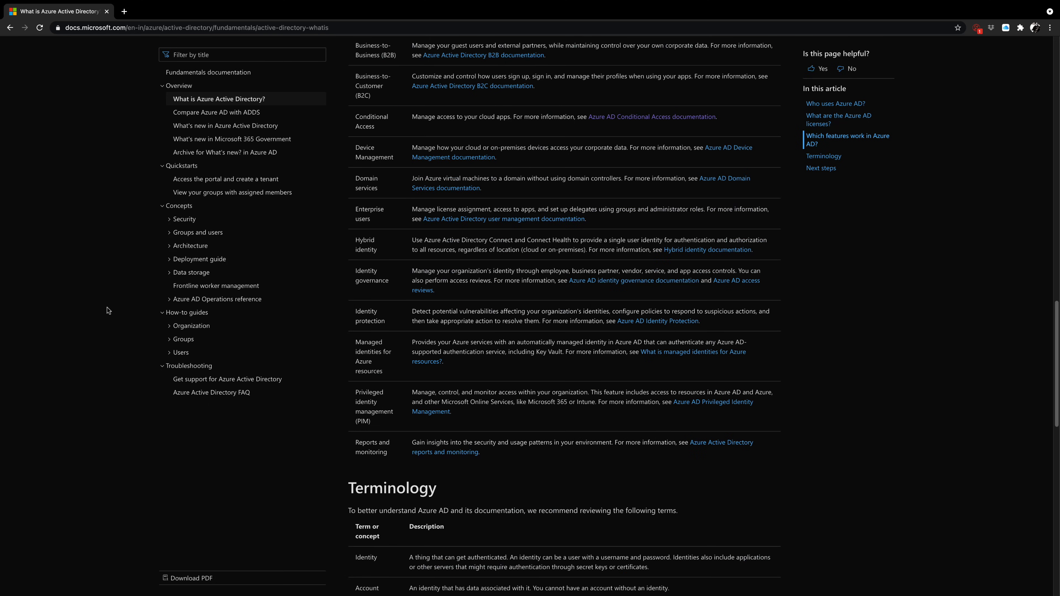
{"action": "scroll", "coordinate": [108, 311], "scroll_direction": "down", "scroll_amount": 3}
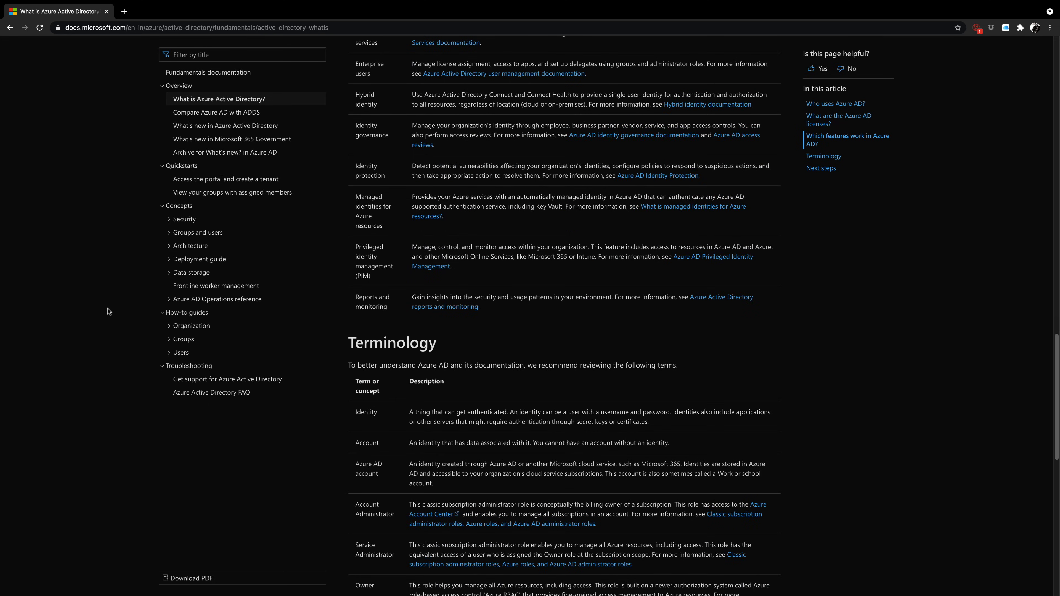
{"action": "scroll", "coordinate": [108, 312], "scroll_direction": "down", "scroll_amount": 3}
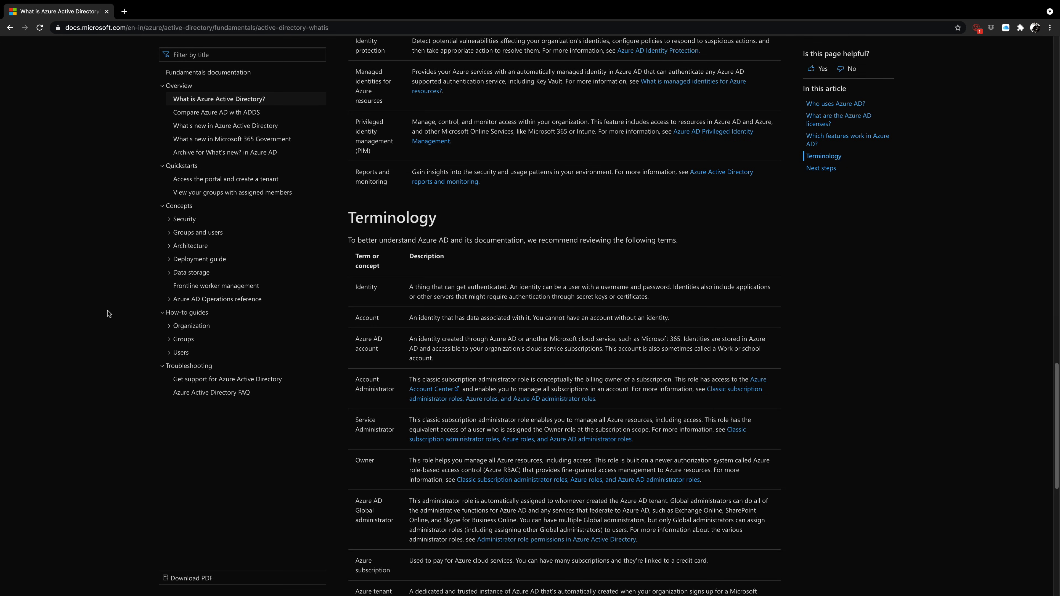
{"action": "scroll", "coordinate": [112, 315], "scroll_direction": "down", "scroll_amount": 1}
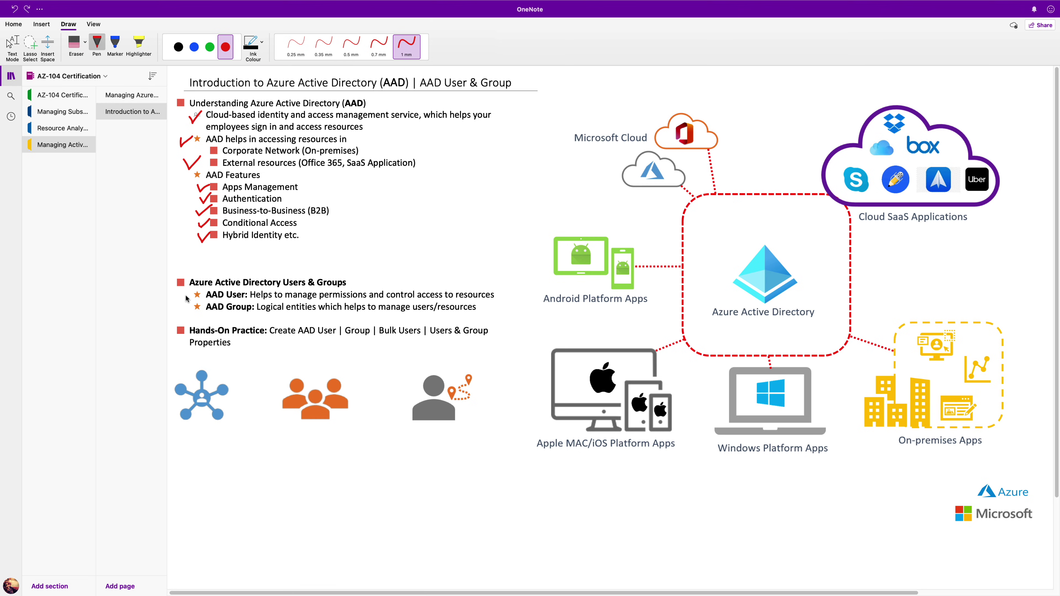
Draw a red check mark beside the AAD User point
{"action": "mouse_move", "coordinate": [186, 296]}
{"action": "left_mouse_down"}
{"action": "mouse_move", "coordinate": [203, 288]}
{"action": "mouse_move", "coordinate": [191, 310]}
{"action": "mouse_move", "coordinate": [202, 302]}
{"action": "left_mouse_up"}
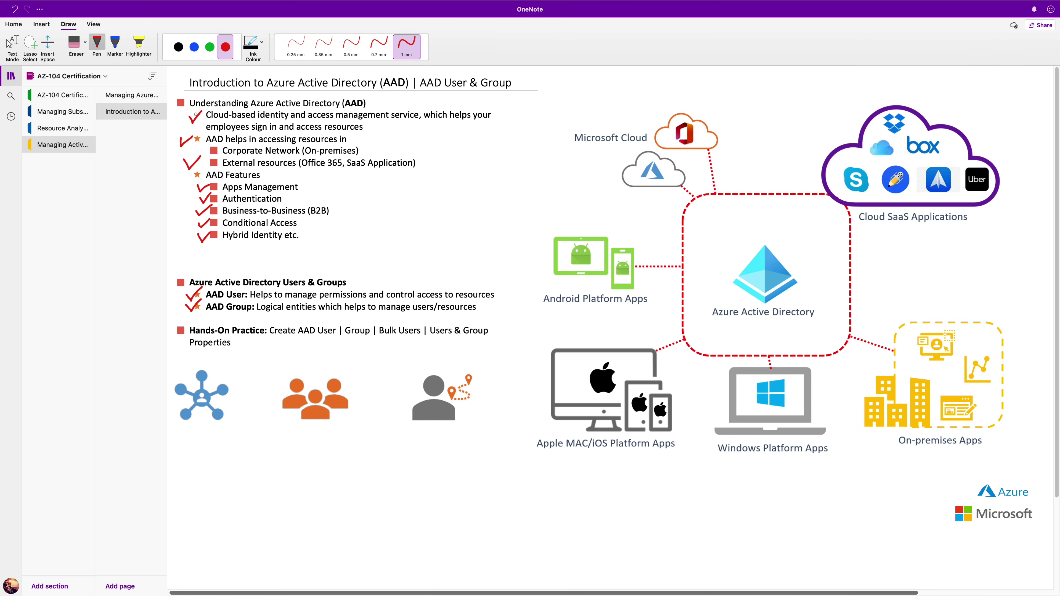
Switch to the full-screen Remote Desktop session on the Windows Server
{"action": "left_click", "coordinate": [824, 581]}
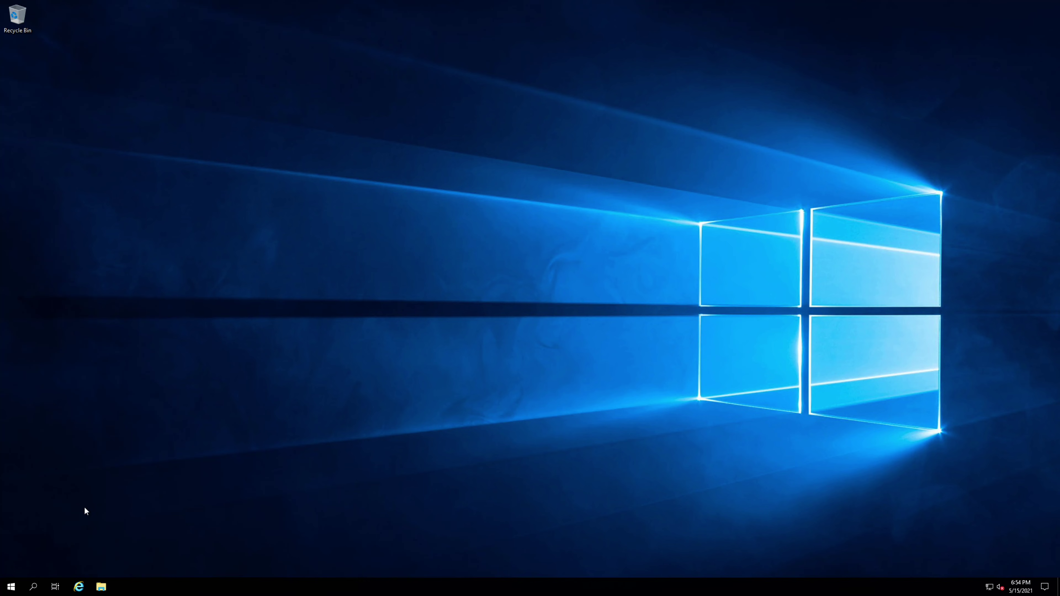
Launch Server Manager from the Start menu and show the Local Server properties for HarshArenaSRV
{"action": "left_click", "coordinate": [10, 589]}
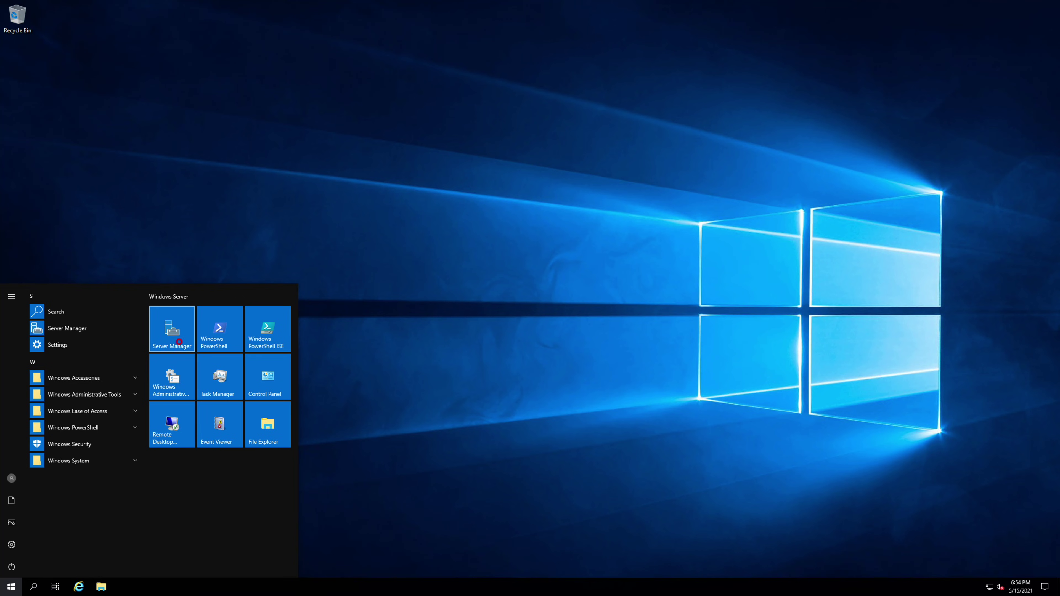
{"action": "left_click", "coordinate": [180, 346]}
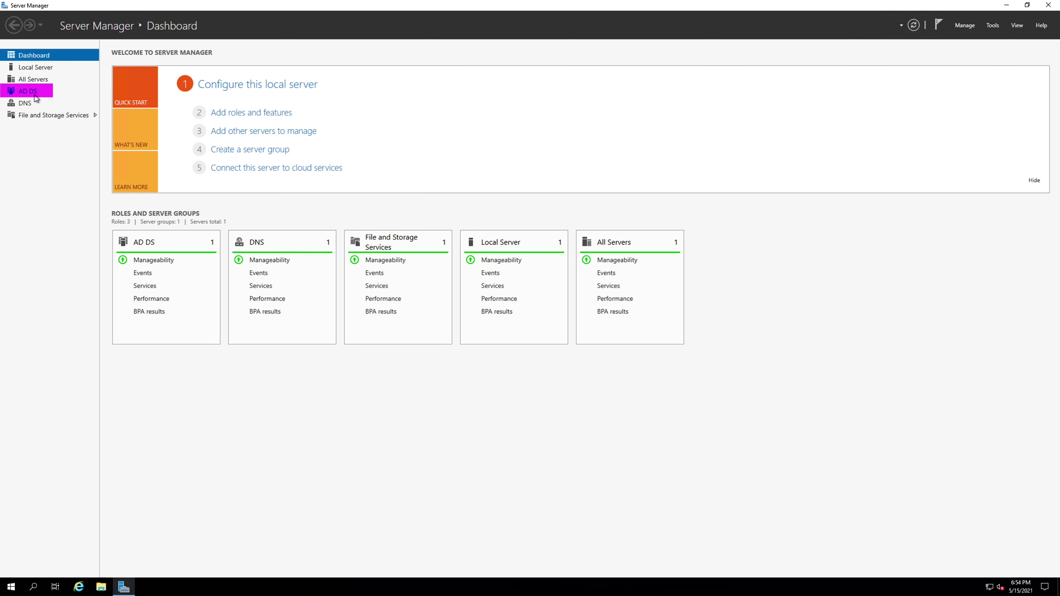
{"action": "left_click", "coordinate": [46, 69]}
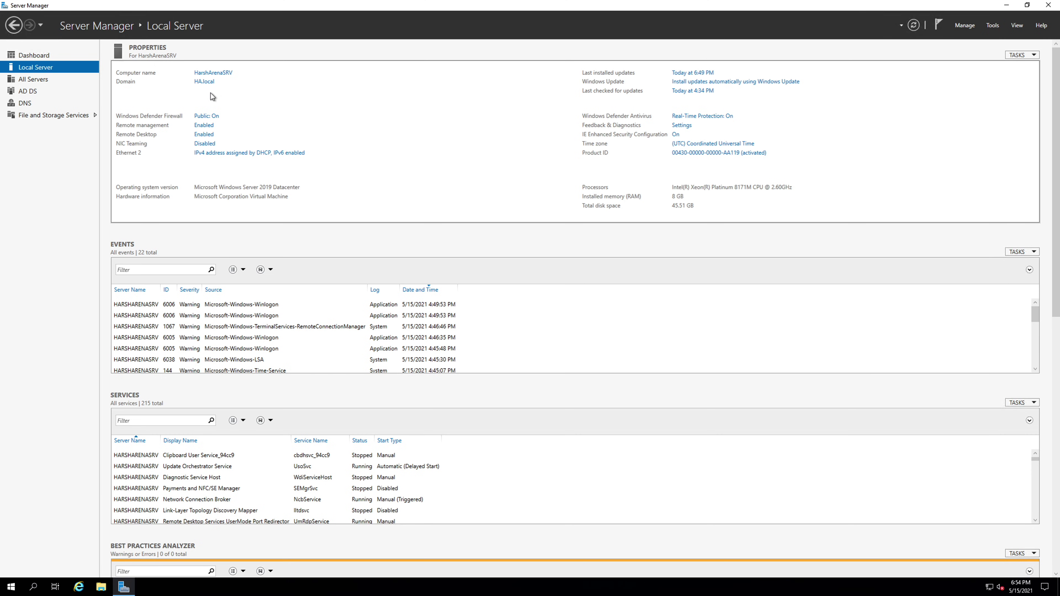
{"action": "left_click", "coordinate": [101, 586]}
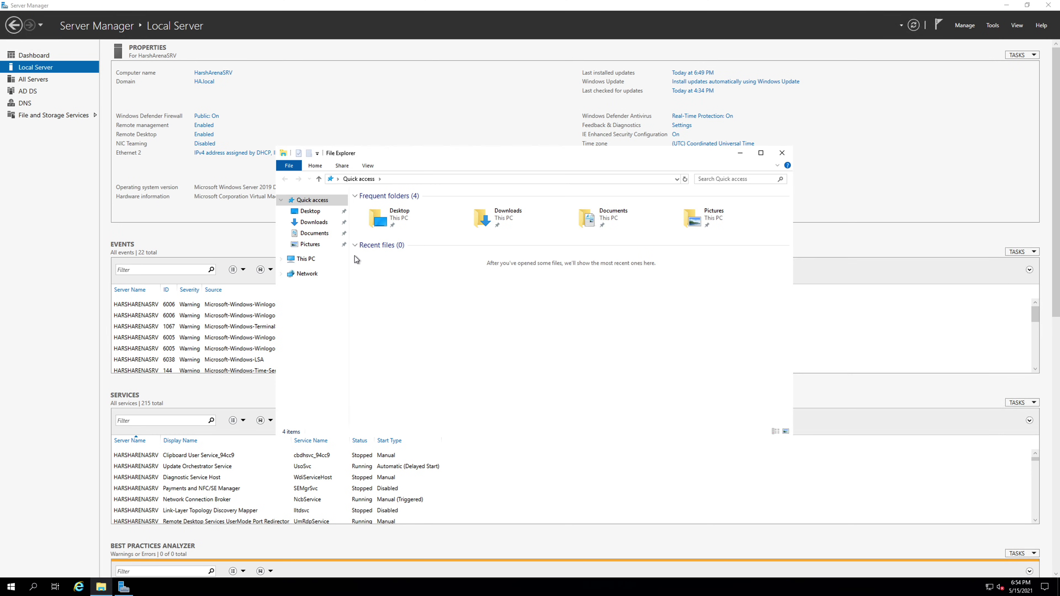
{"action": "left_click", "coordinate": [316, 259]}
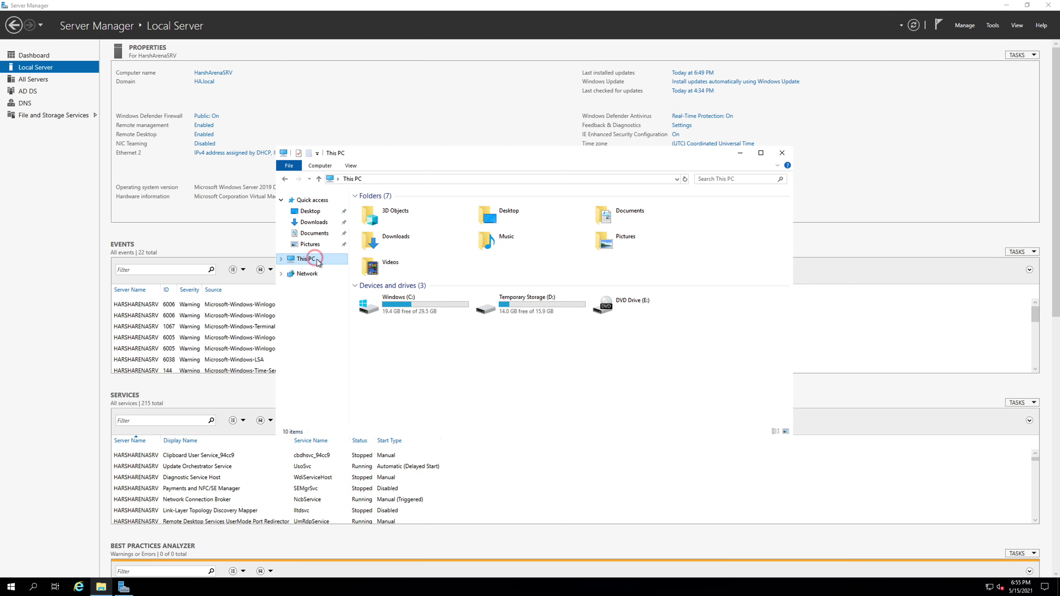
{"action": "right_click", "coordinate": [318, 260]}
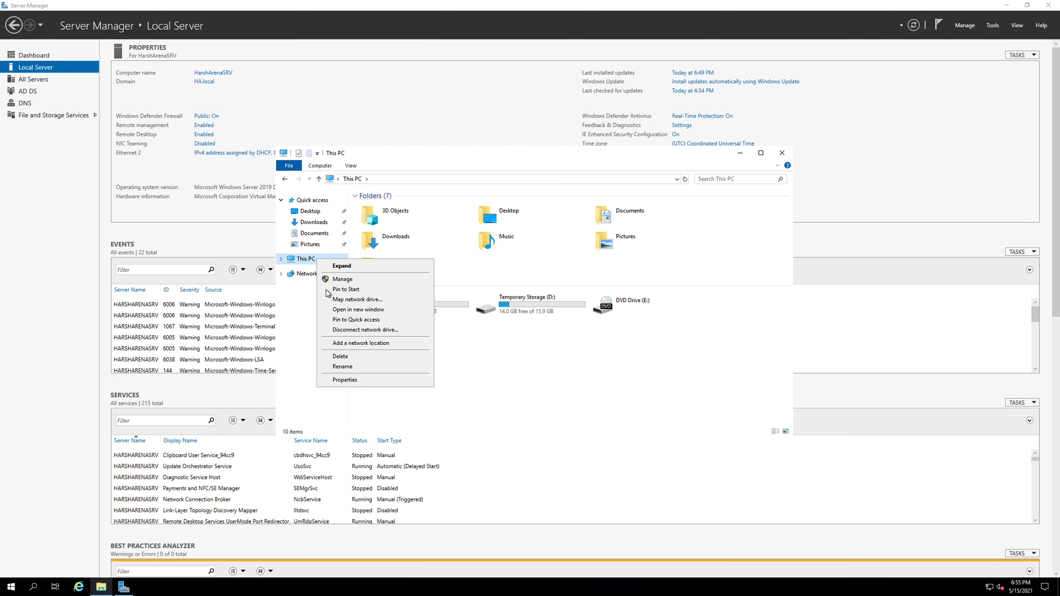
{"action": "left_click", "coordinate": [343, 380]}
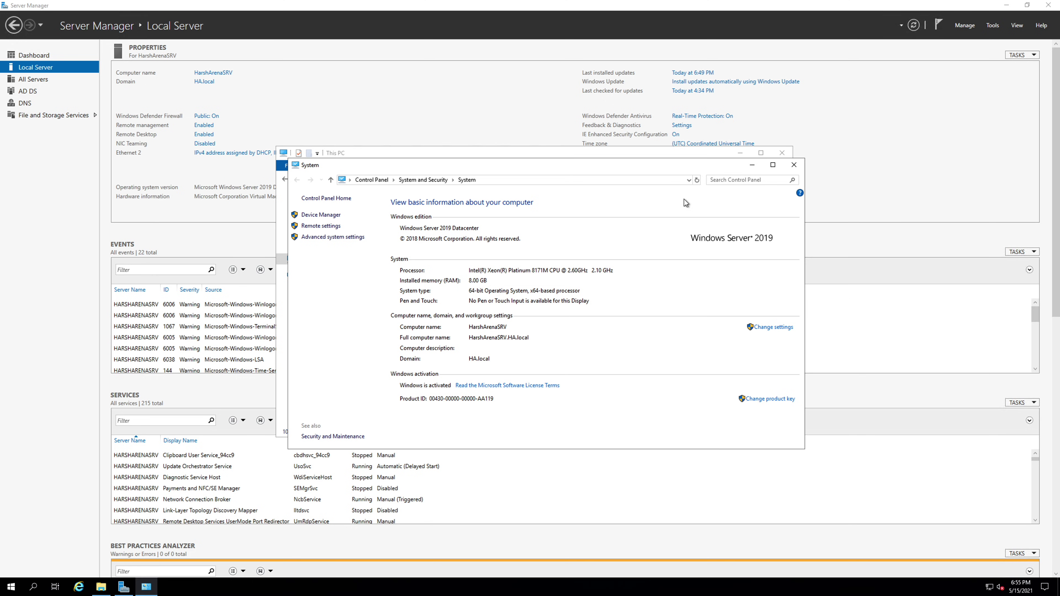
{"action": "left_click", "coordinate": [794, 166]}
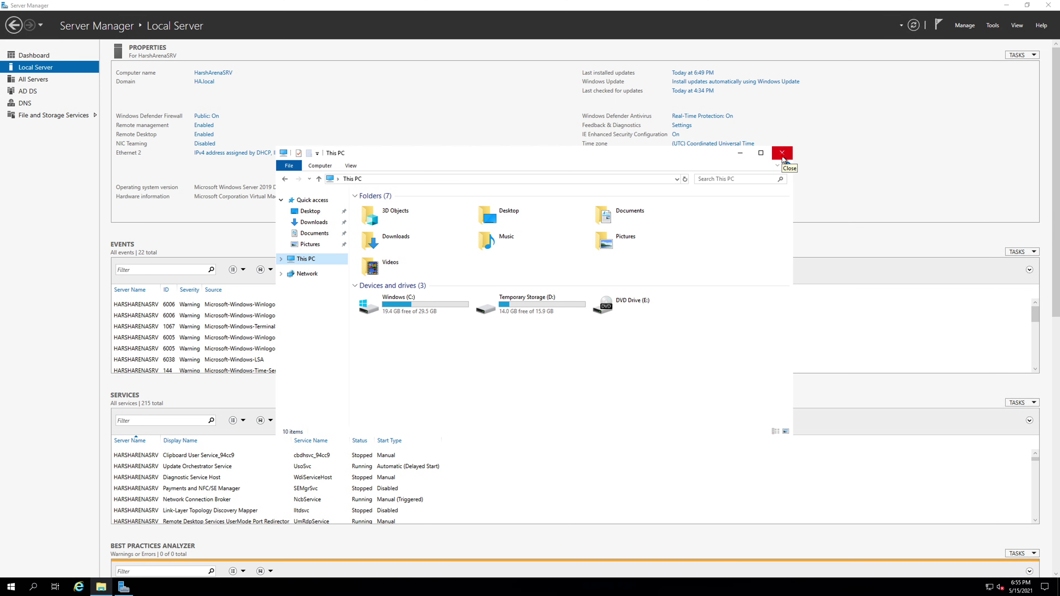
{"action": "left_click", "coordinate": [782, 154]}
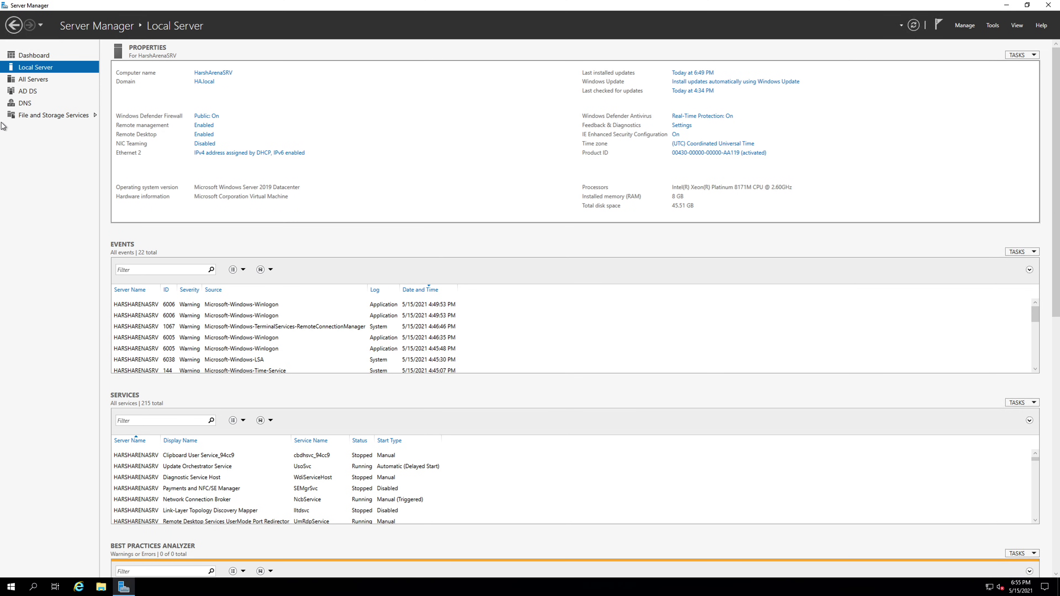
Open the AD DS role page and bring up the context menu for the HARSHARENASRV server
{"action": "left_click", "coordinate": [33, 94]}
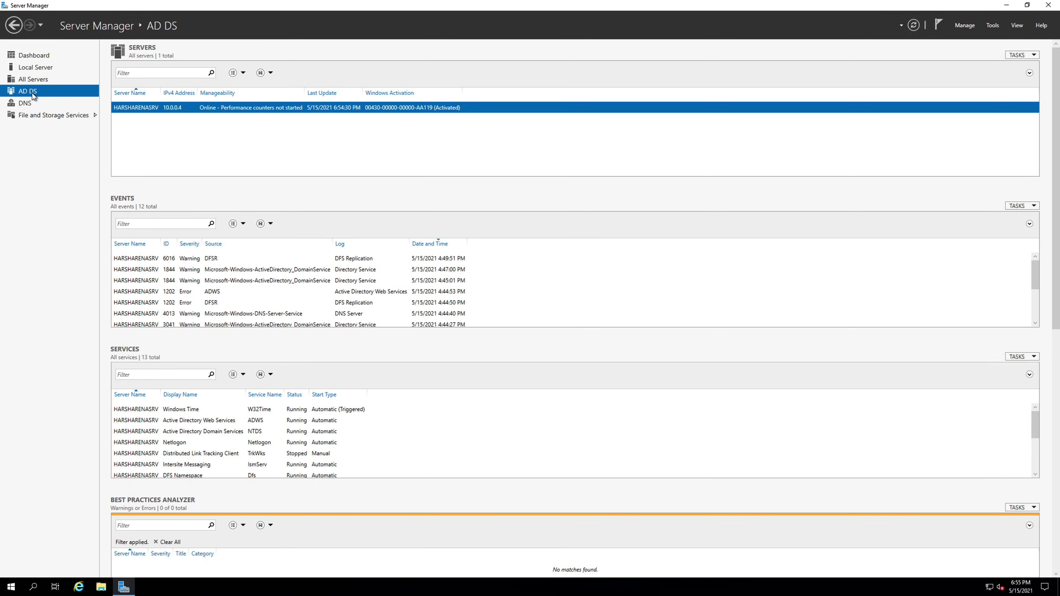
{"action": "right_click", "coordinate": [324, 114]}
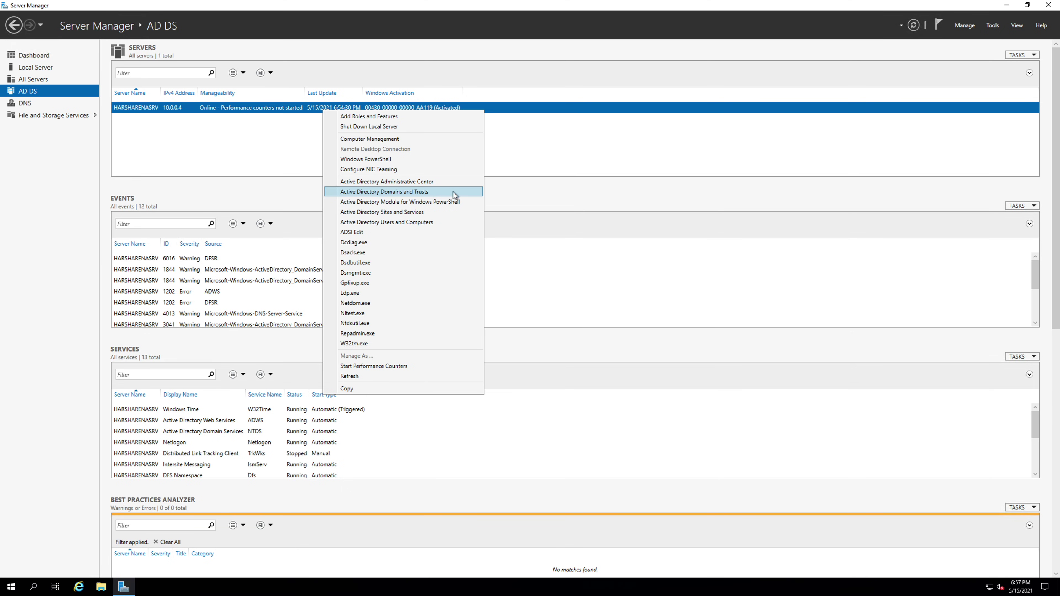
Open Active Directory Users and Computers, select HA.local's Users container and show its New object types
{"action": "left_click", "coordinate": [446, 221]}
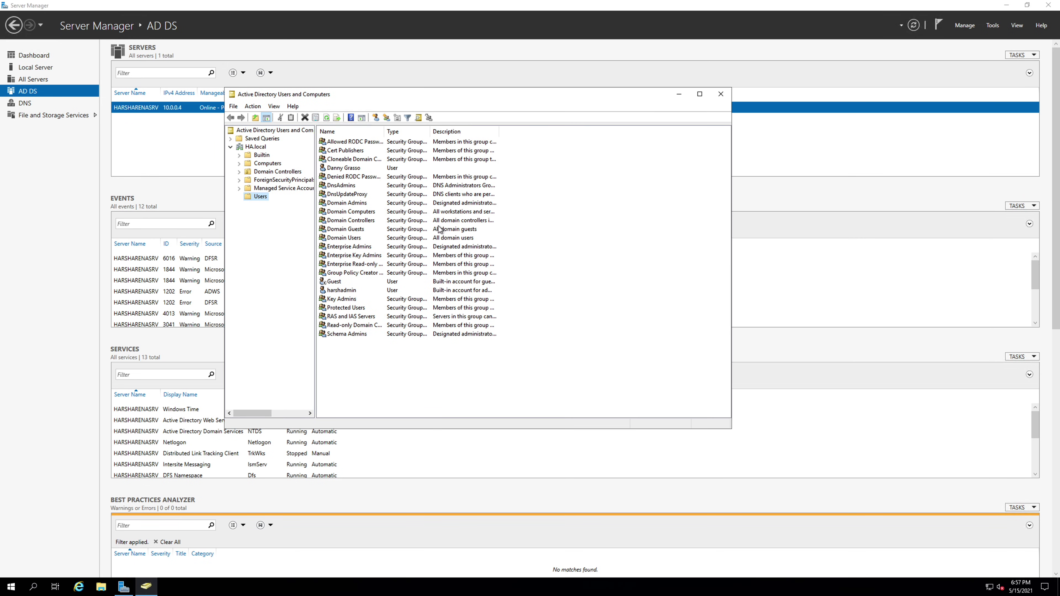
{"action": "left_click", "coordinate": [256, 146]}
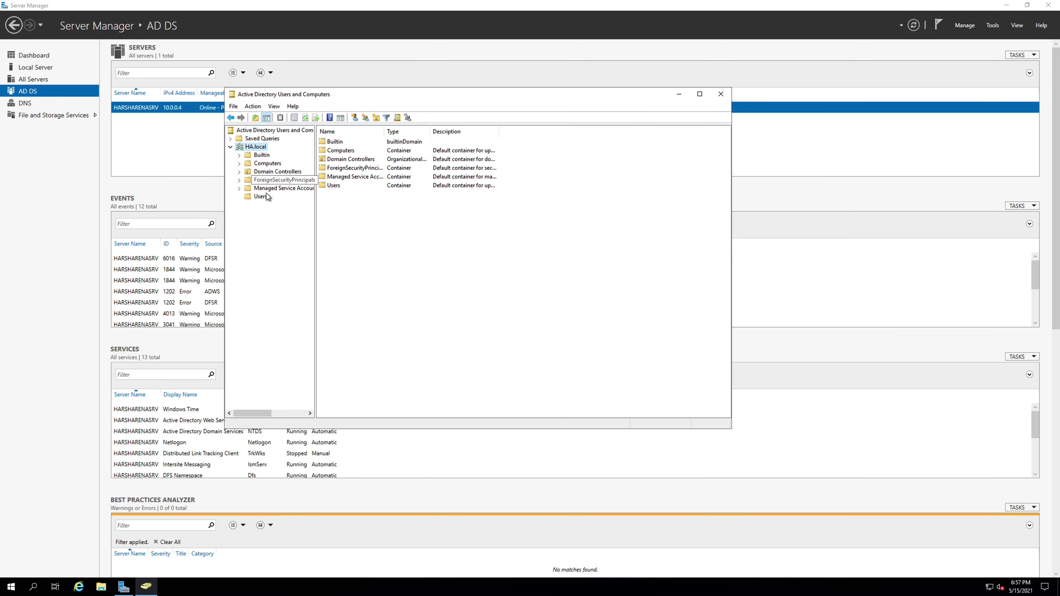
{"action": "left_click", "coordinate": [265, 201]}
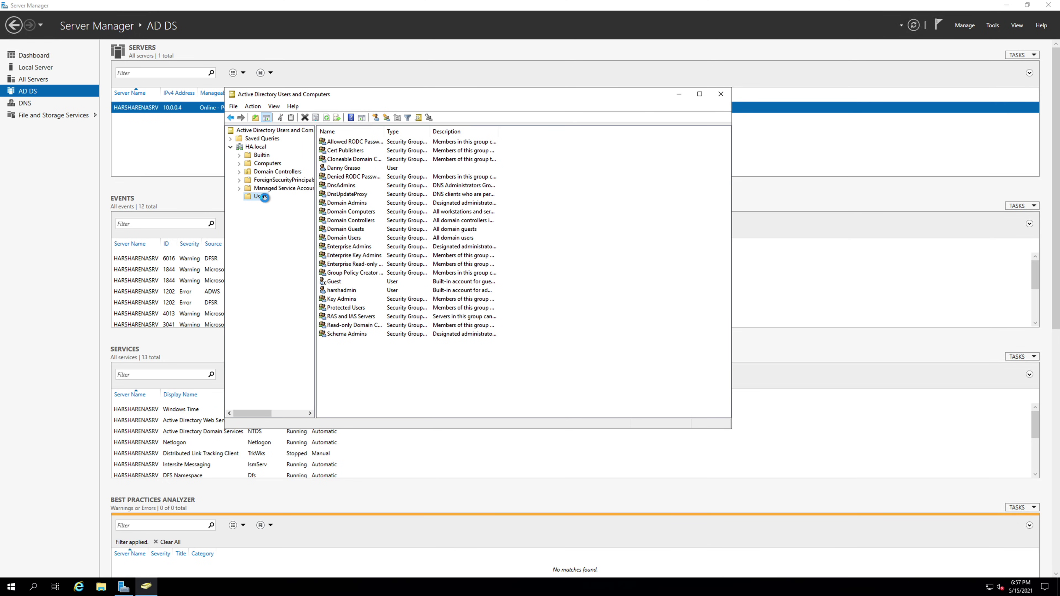
{"action": "right_click", "coordinate": [265, 199]}
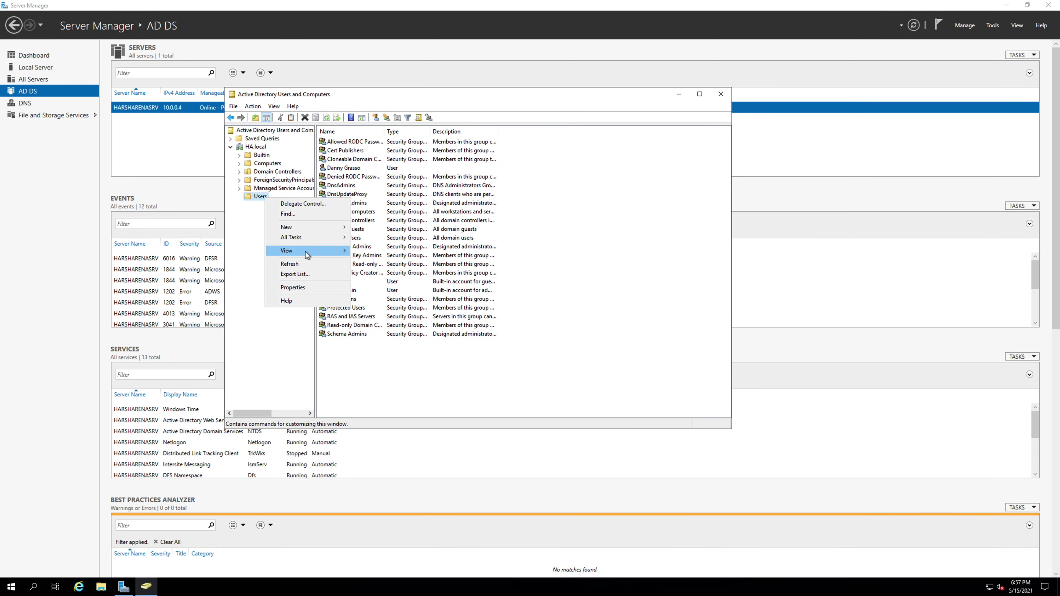
{"action": "mouse_move", "coordinate": [318, 225]}
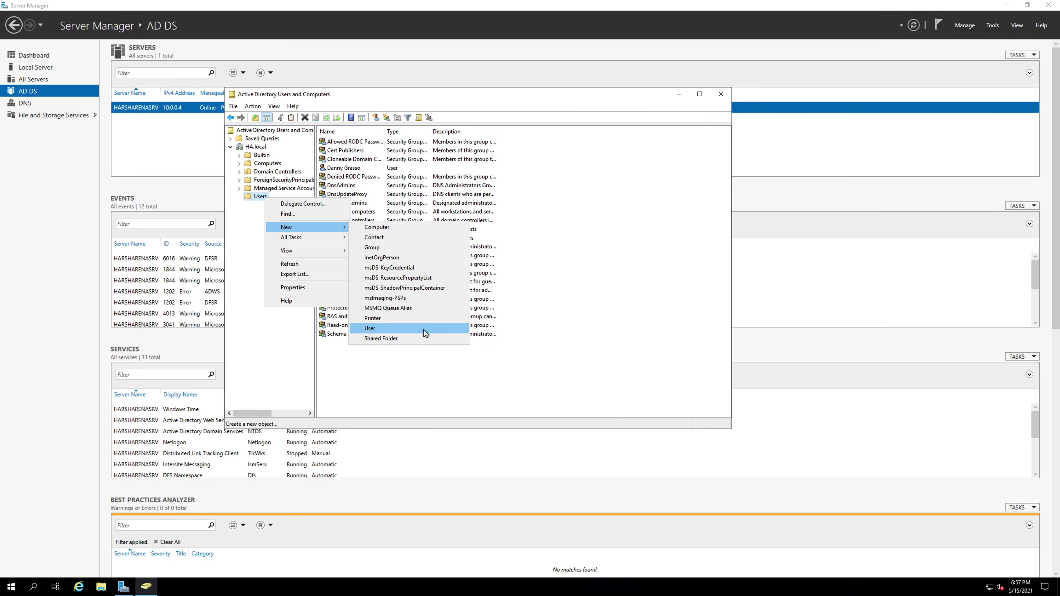
{"action": "left_click", "coordinate": [424, 330]}
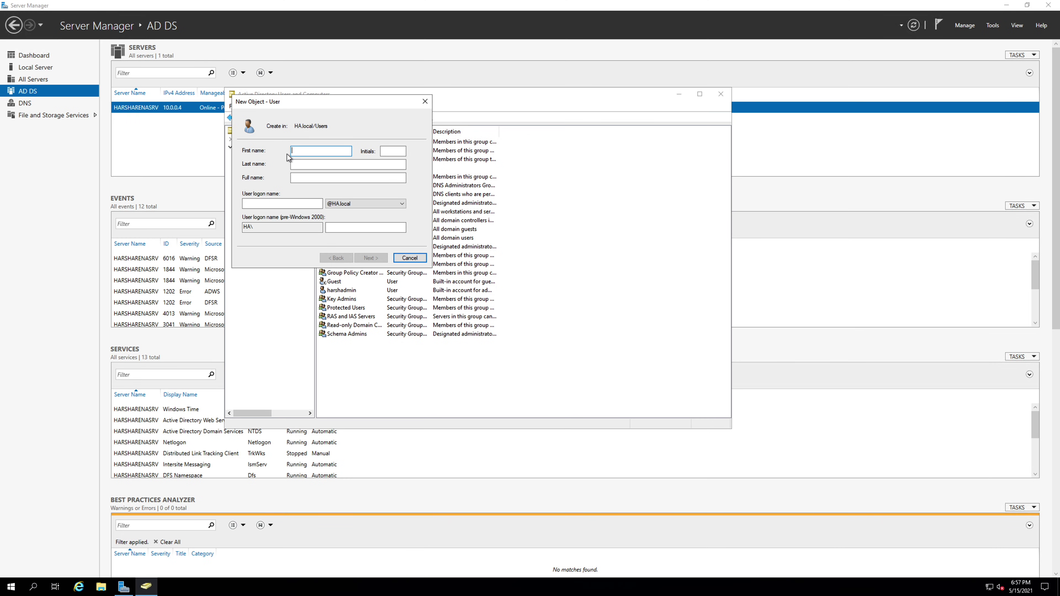
{"action": "type", "text": "Harsh"}
{"action": "left_click", "coordinate": [324, 164]}
{"action": "type", "text": "Jangra"}
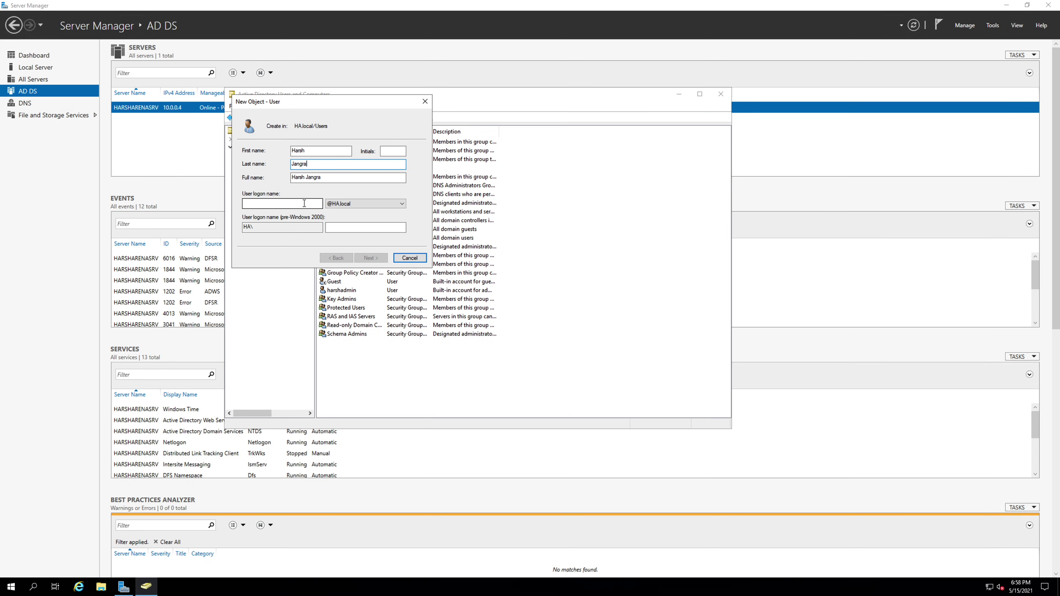
{"action": "left_click", "coordinate": [303, 203]}
{"action": "type", "text": "harsh"}
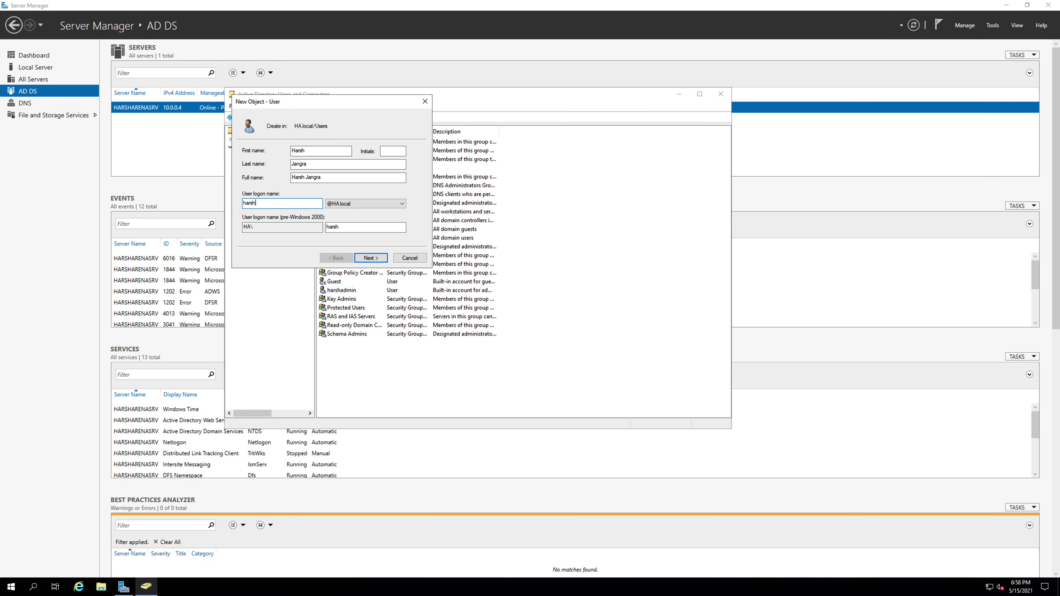
{"action": "type", "text": ".jangra"}
{"action": "left_click", "coordinate": [366, 258]}
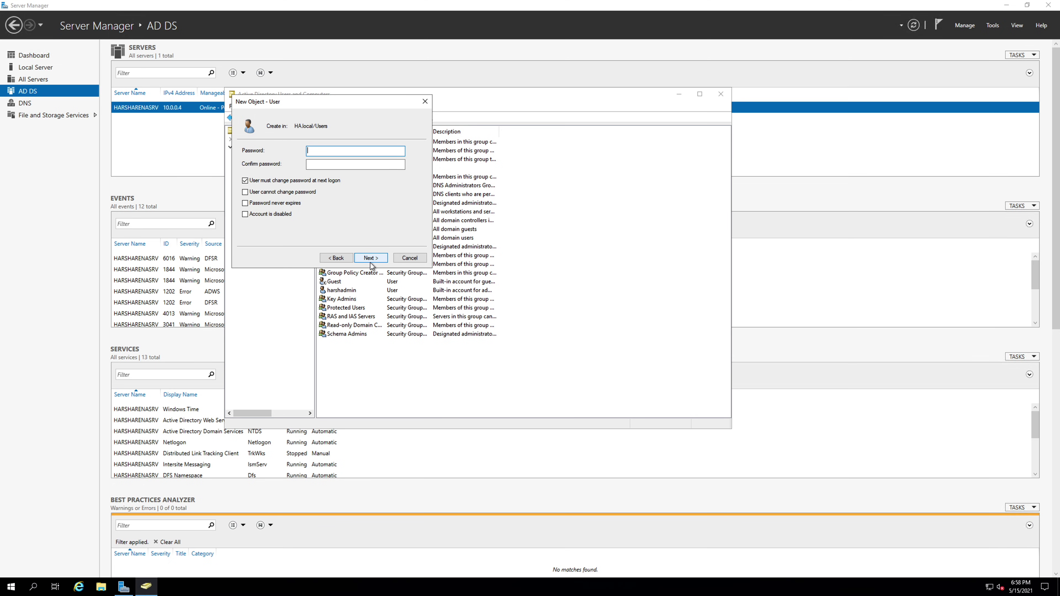
{"action": "left_click", "coordinate": [405, 259]}
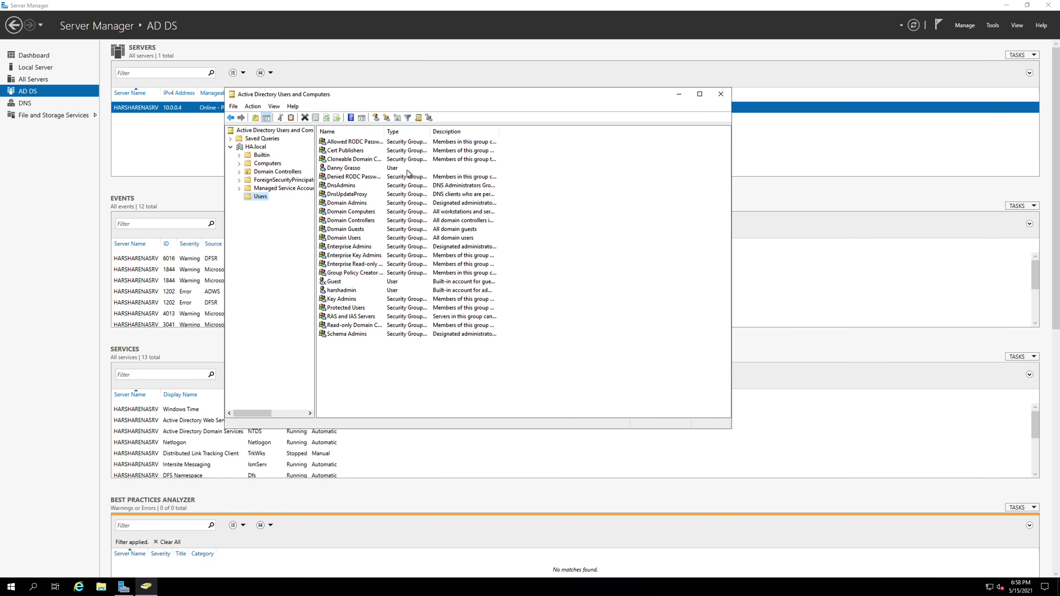
Bring up the context menu for the existing user account in the Users container
{"action": "right_click", "coordinate": [398, 173]}
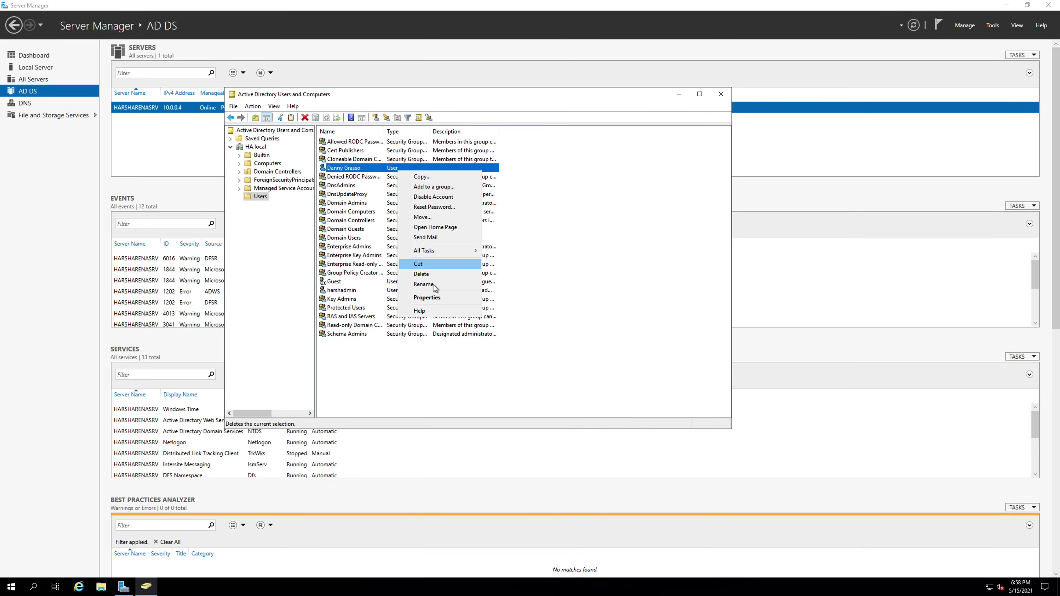
{"action": "left_click", "coordinate": [442, 296]}
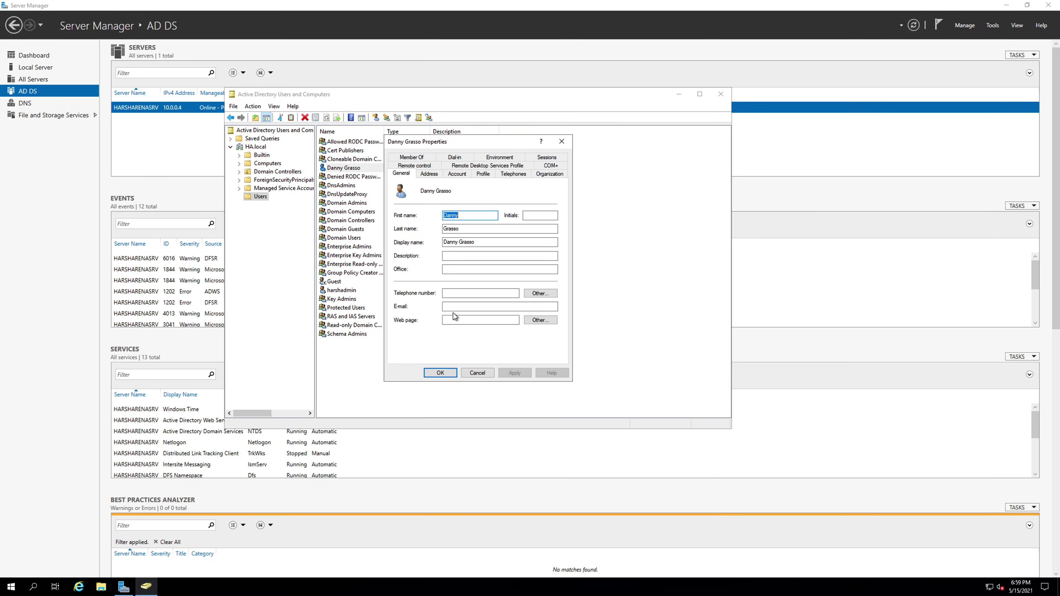
{"action": "left_click", "coordinate": [430, 173]}
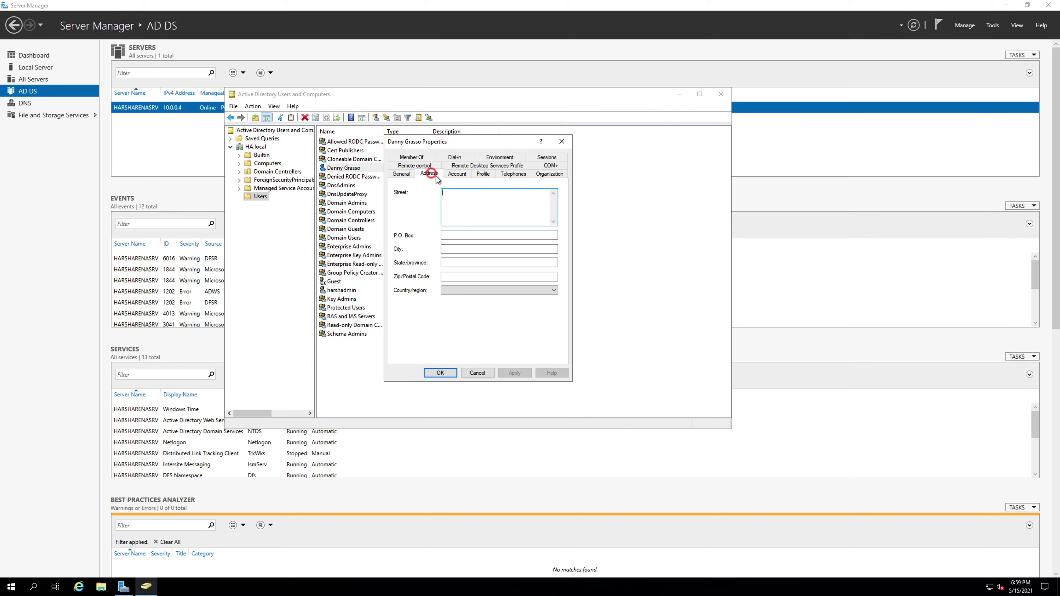
{"action": "left_click", "coordinate": [458, 175]}
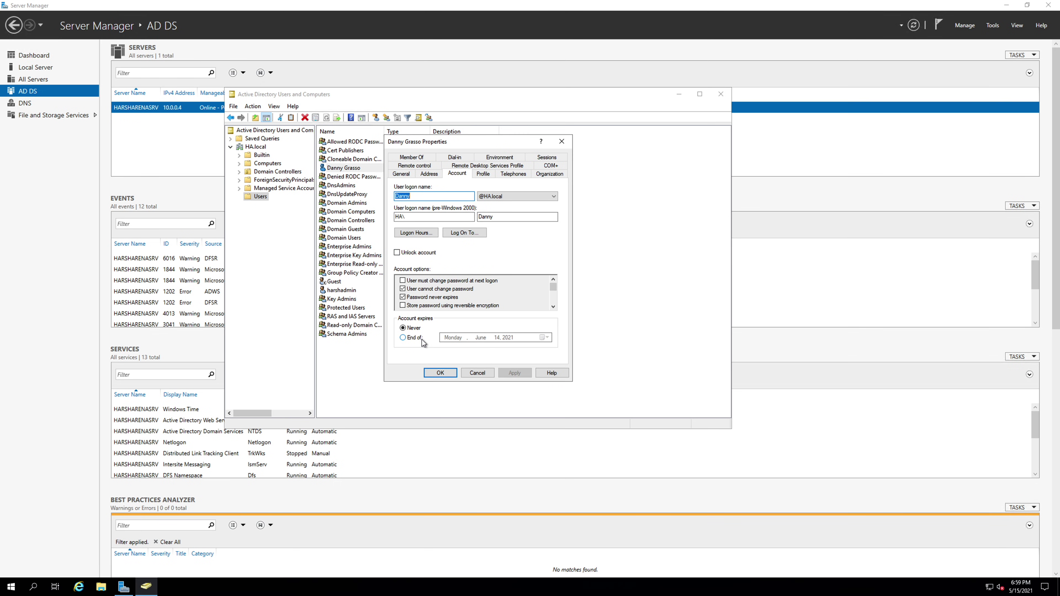
{"action": "left_click", "coordinate": [483, 174]}
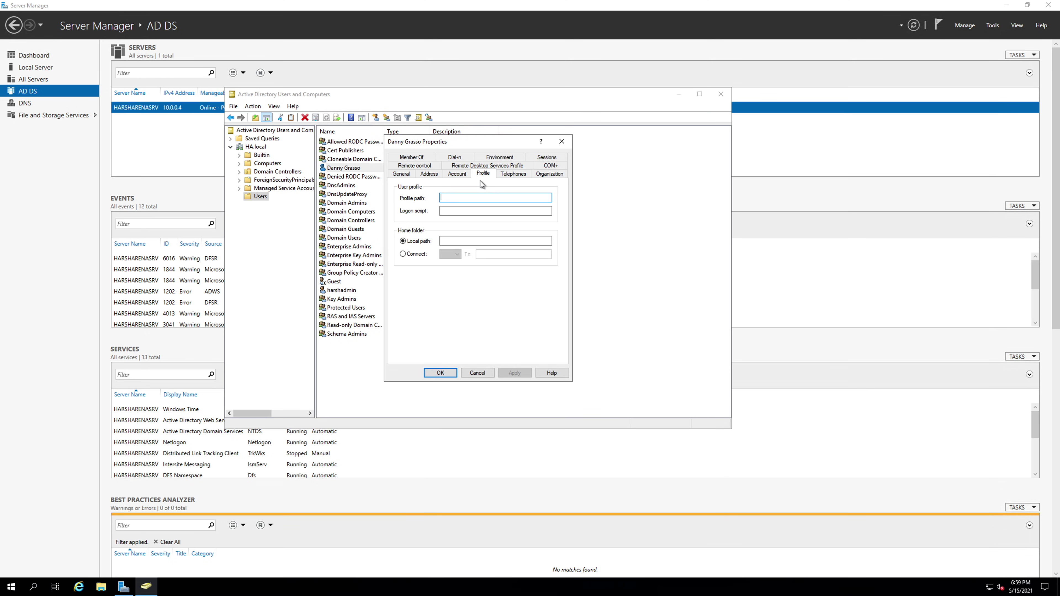
{"action": "left_click", "coordinate": [506, 178]}
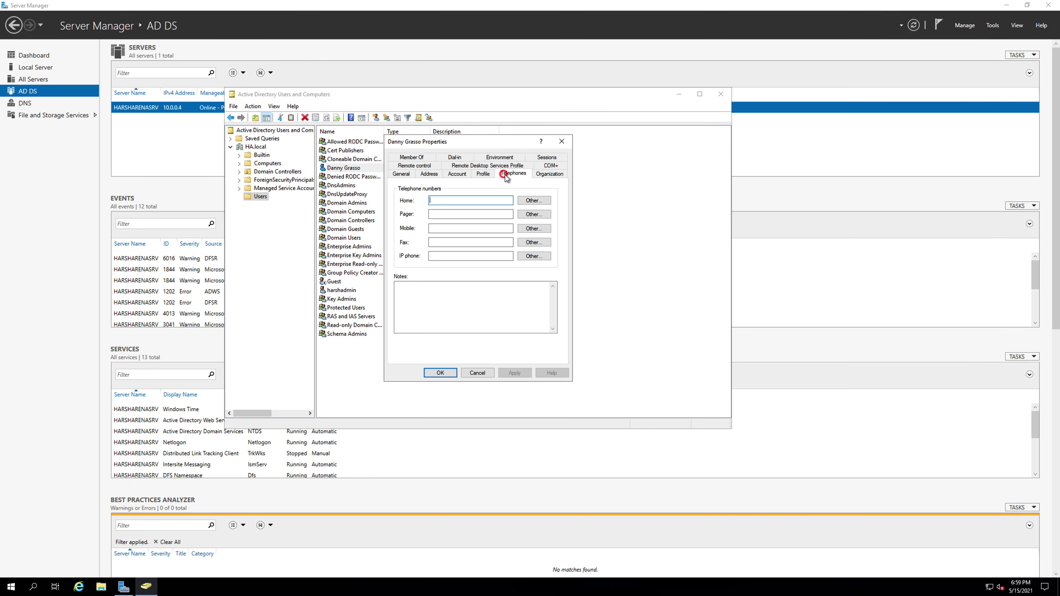
{"action": "left_click", "coordinate": [544, 174]}
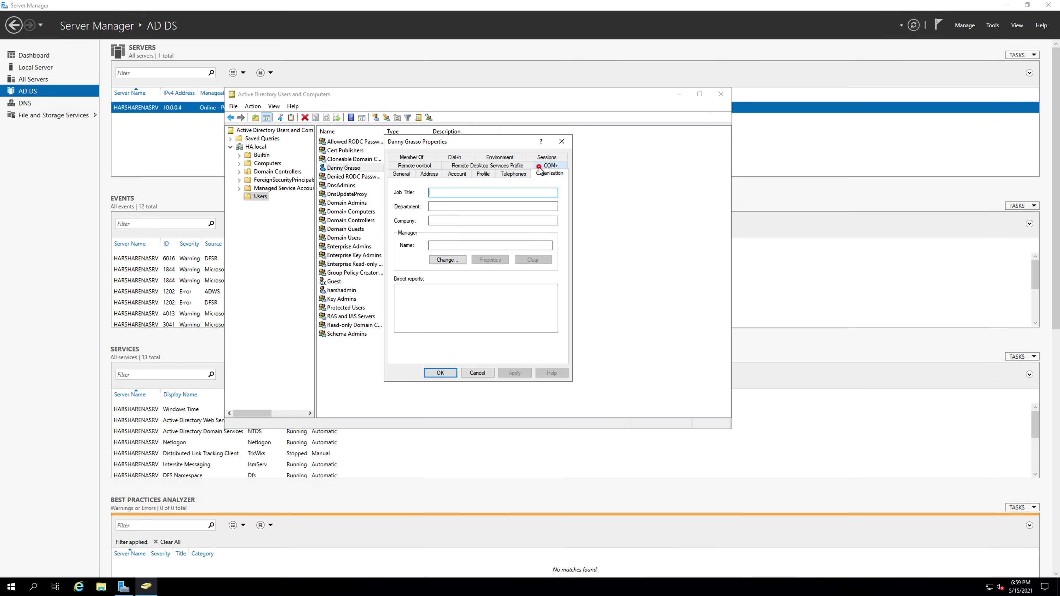
{"action": "left_click", "coordinate": [539, 168]}
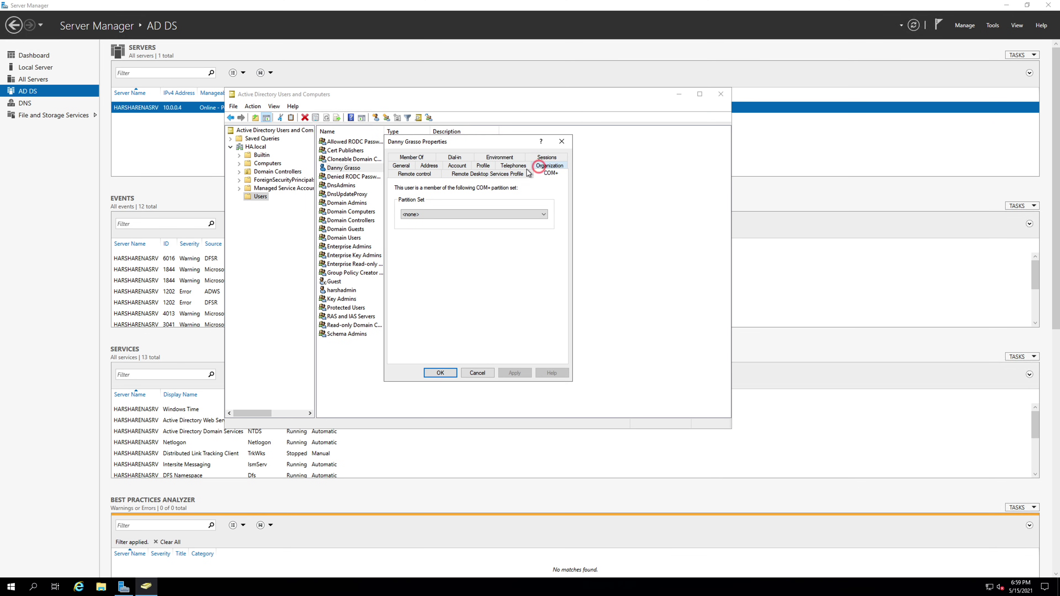
{"action": "left_click", "coordinate": [511, 174]}
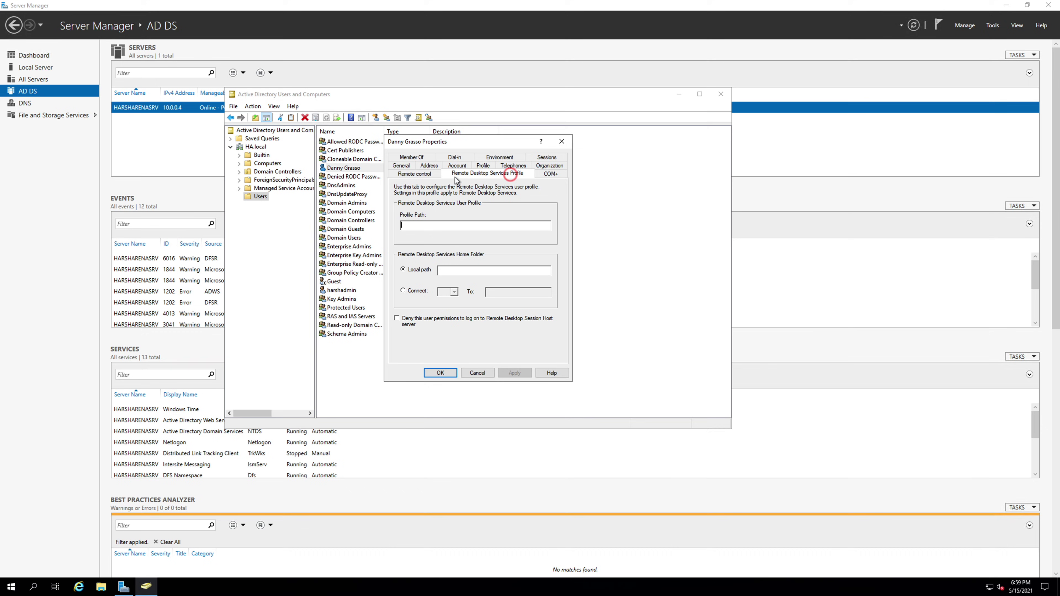
{"action": "left_click", "coordinate": [425, 177]}
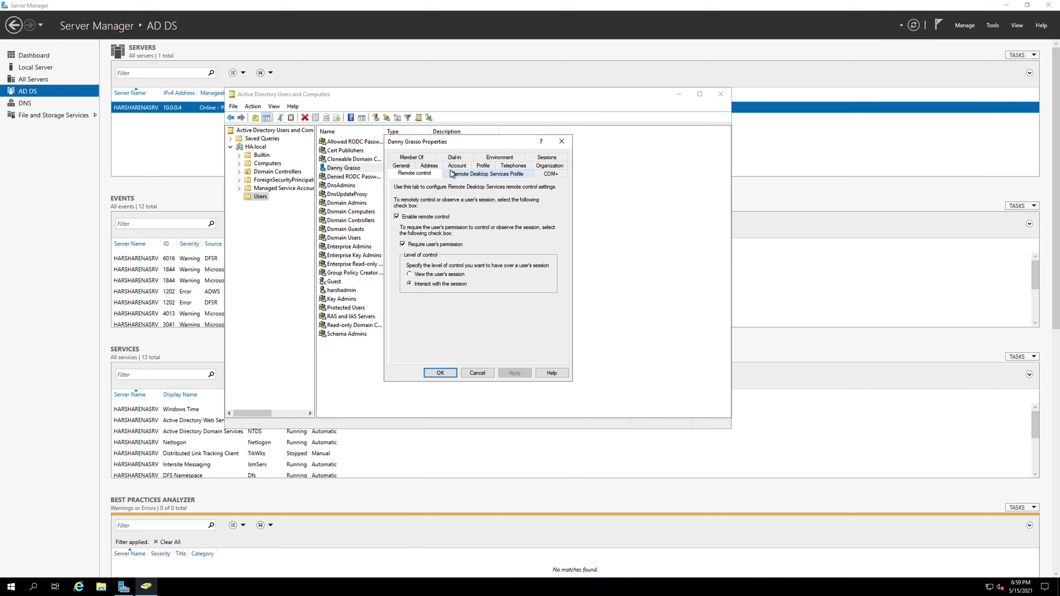
{"action": "left_click", "coordinate": [562, 142]}
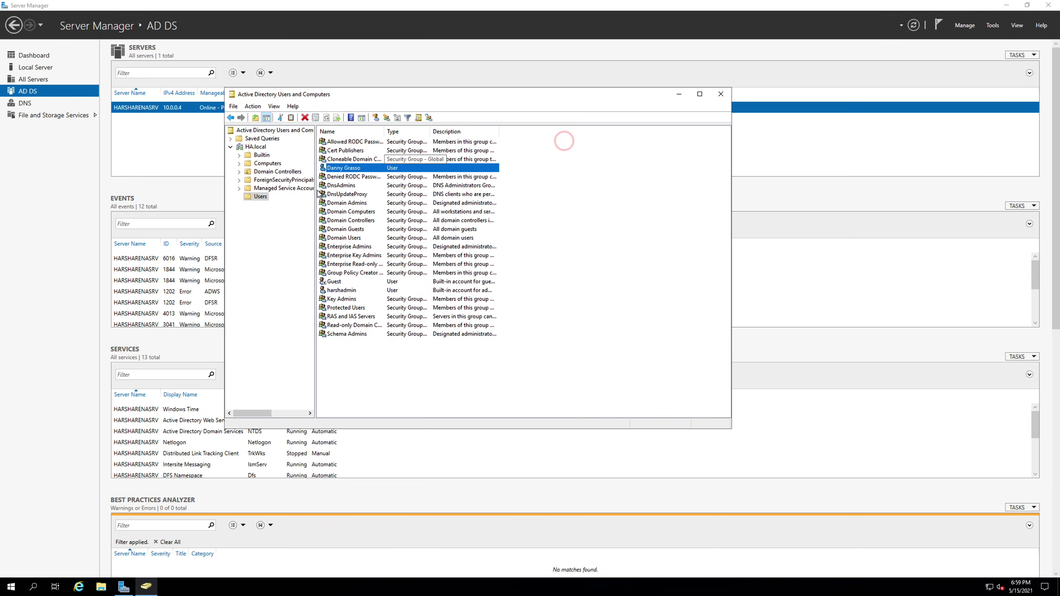
Show the New object options for the Users container once more
{"action": "right_click", "coordinate": [263, 198]}
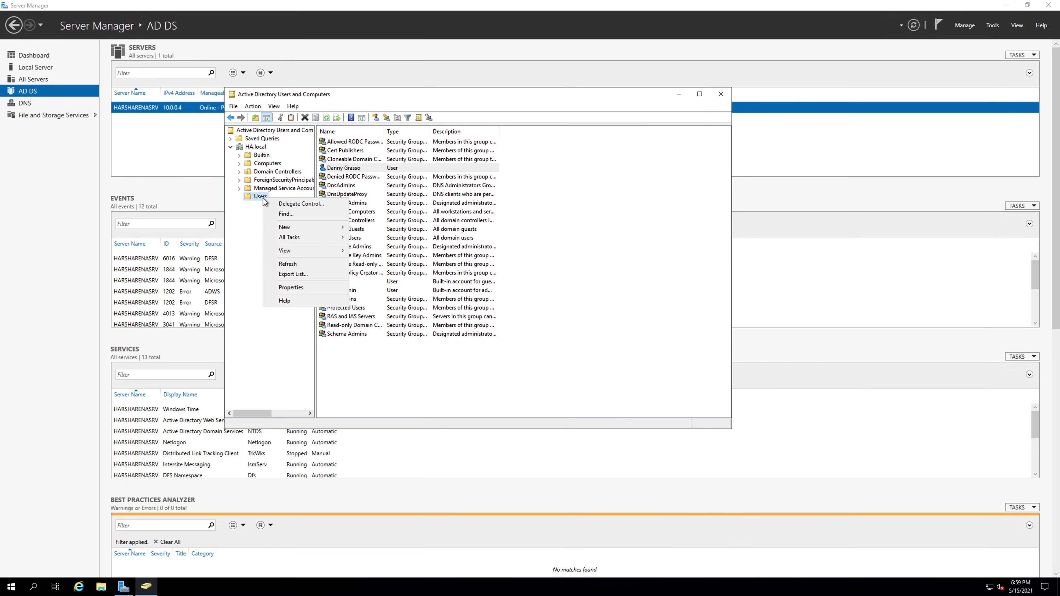
{"action": "mouse_move", "coordinate": [285, 229]}
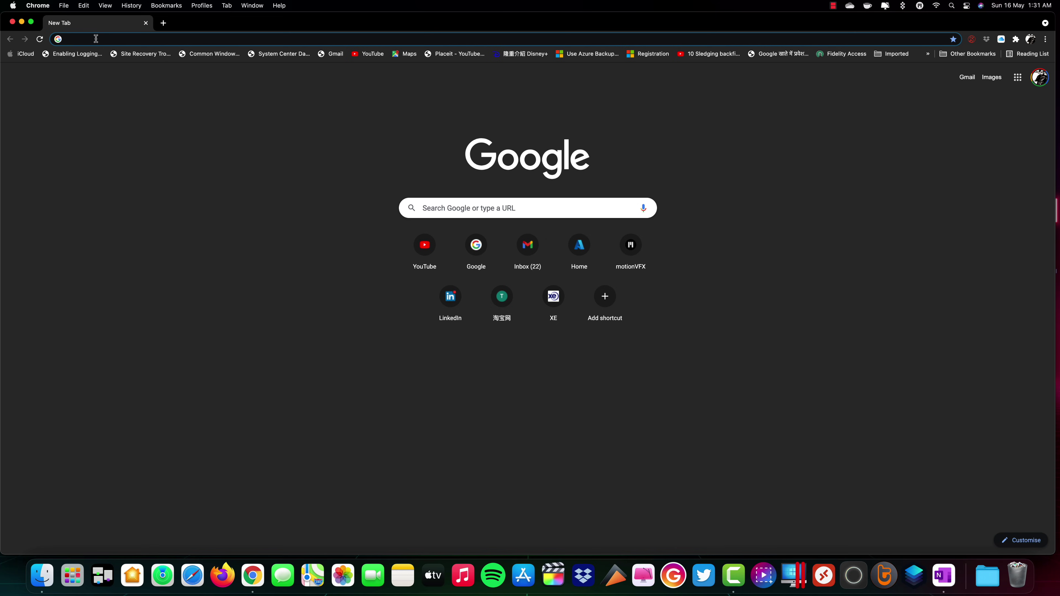
Load portal.azure.com in Chrome and make the browser window full screen
{"action": "type", "text": "portal.azure.com"}
{"action": "key", "text": "Return"}
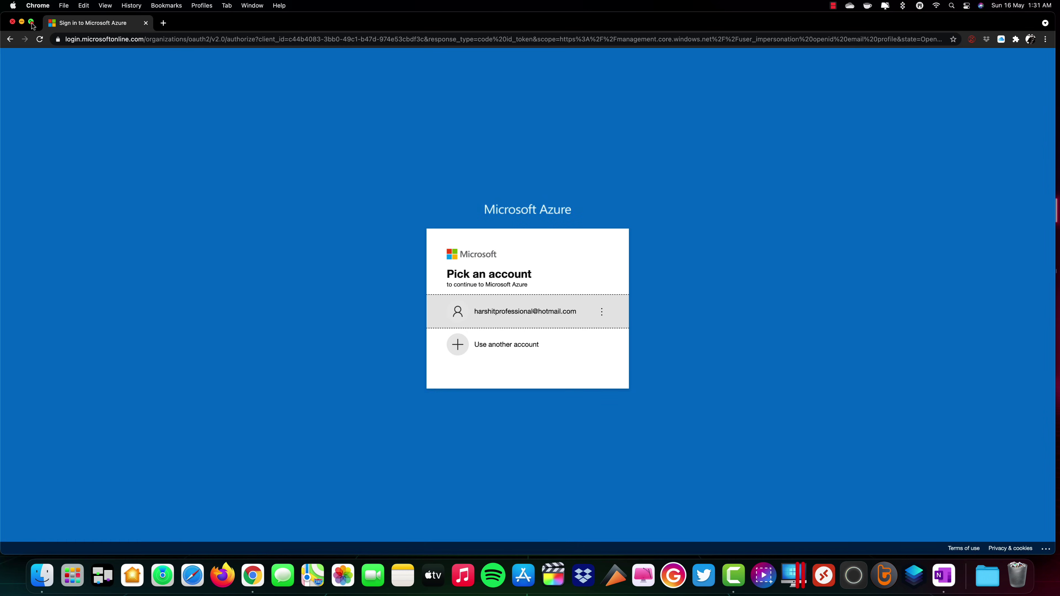
{"action": "left_click", "coordinate": [31, 22]}
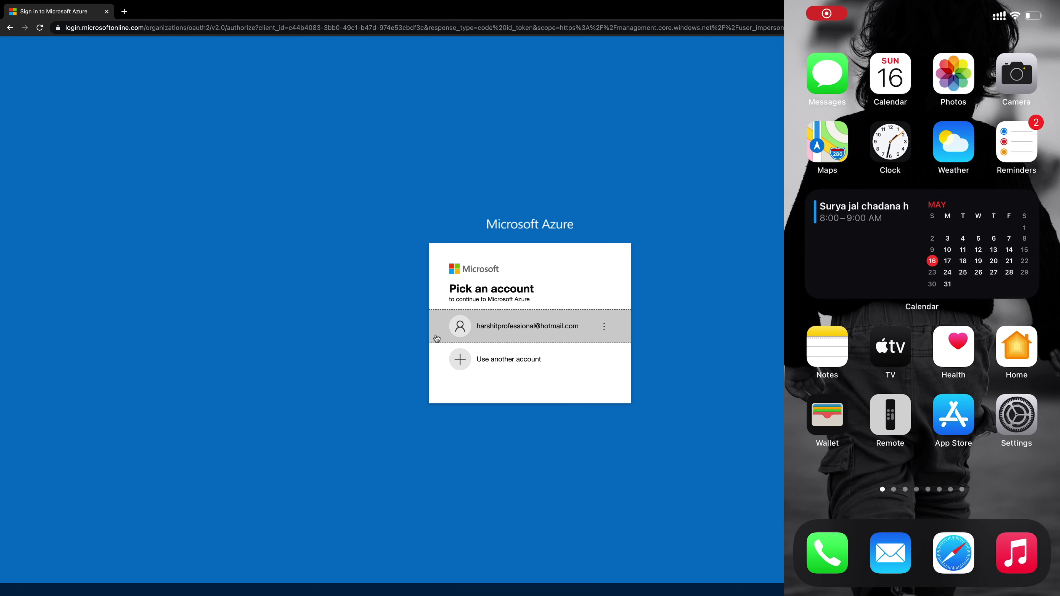
Sign in to Azure with the saved Microsoft account, approving the request in Microsoft Authenticator
{"action": "left_click", "coordinate": [481, 333]}
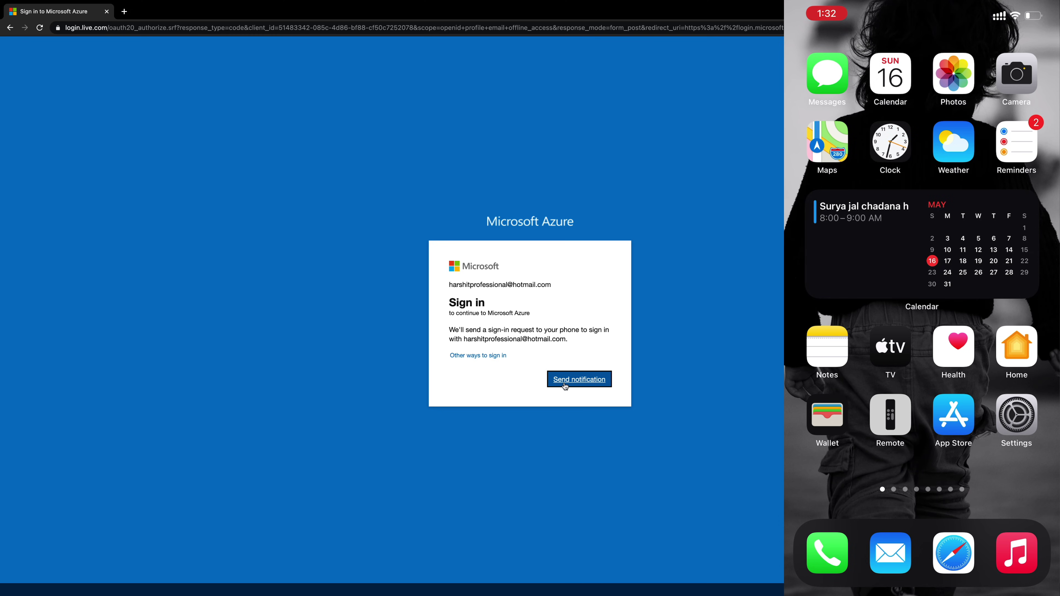
{"action": "left_click", "coordinate": [565, 385]}
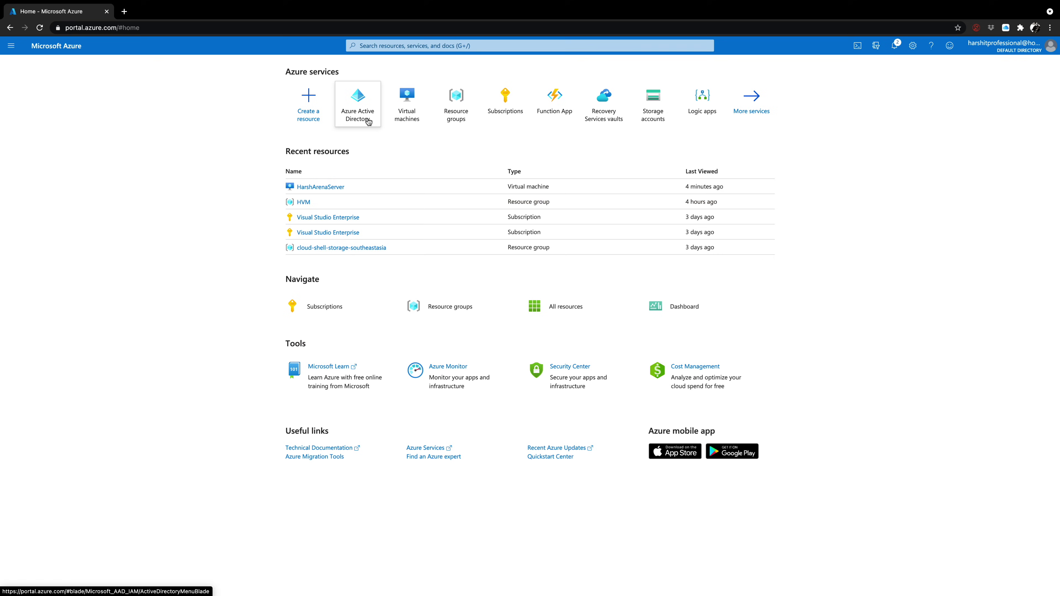
Find Azure Active Directory in the portal's services and open the Default Directory overview
{"action": "left_click", "coordinate": [384, 46]}
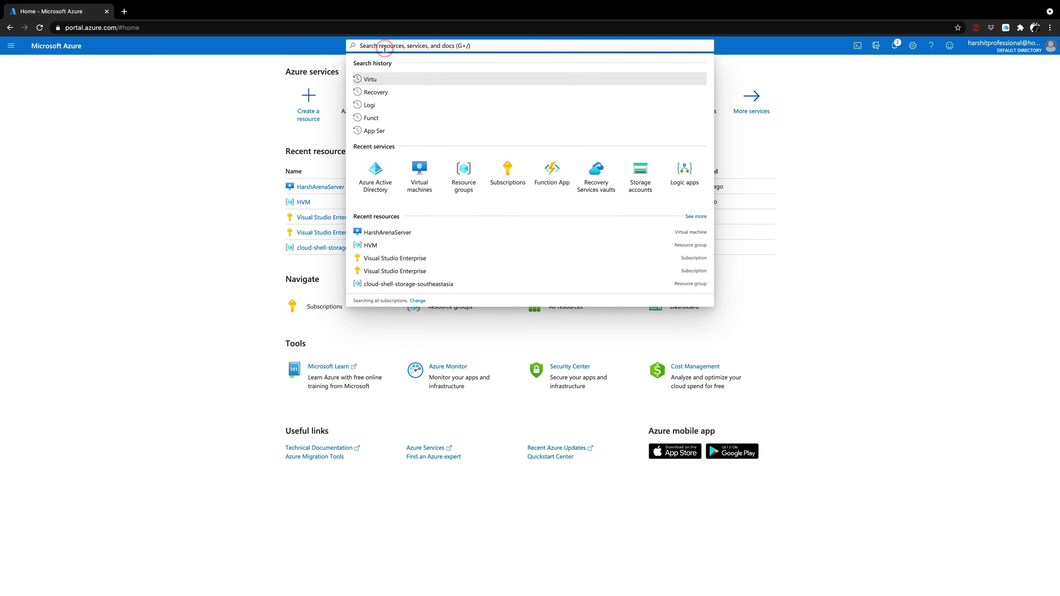
{"action": "type", "text": "Azu"}
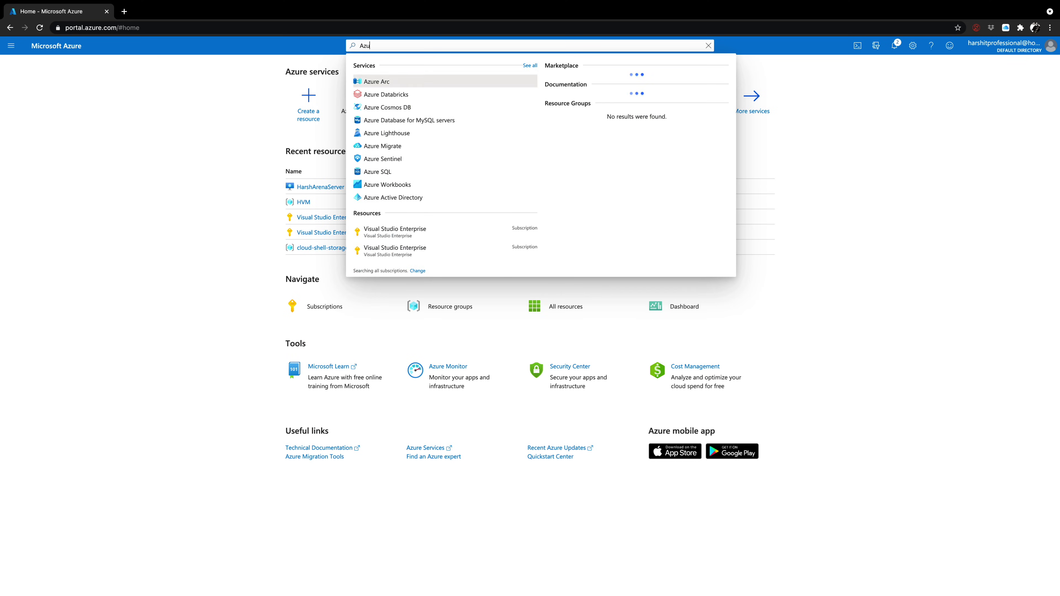
{"action": "type", "text": "re Act"}
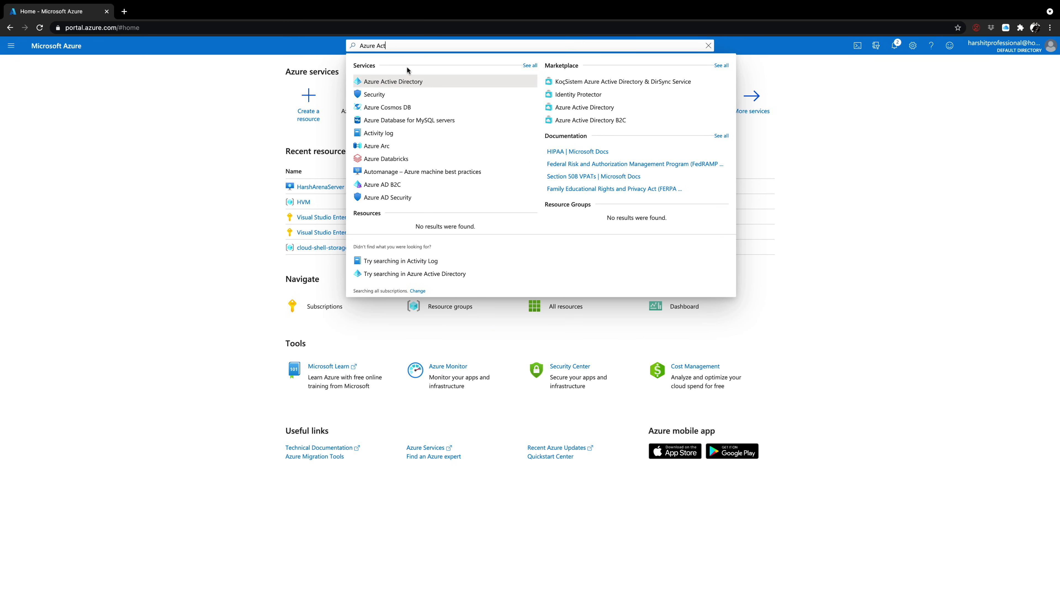
{"action": "left_click", "coordinate": [11, 47]}
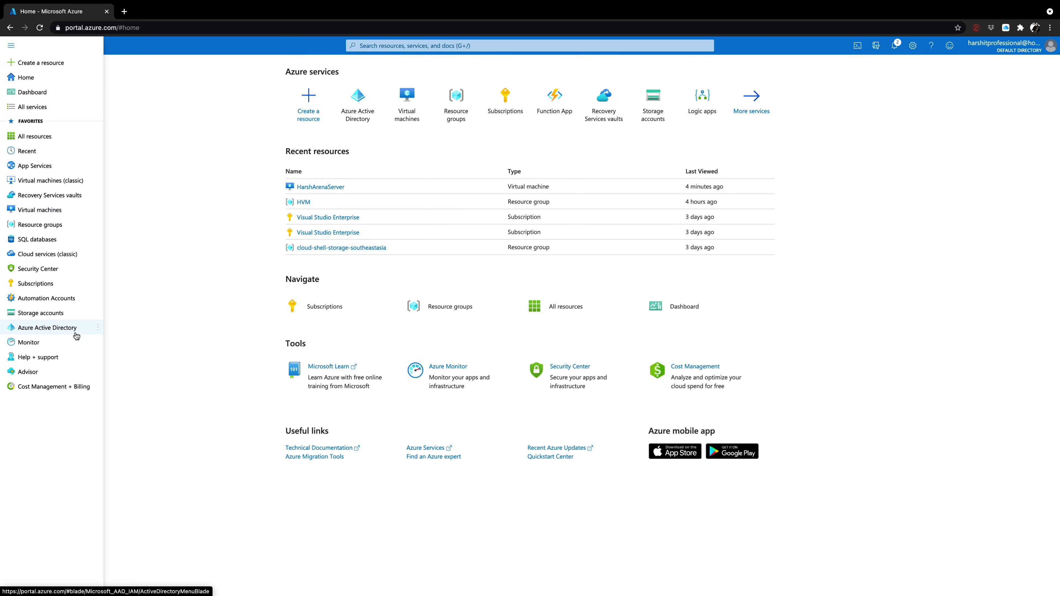
{"action": "mouse_move", "coordinate": [76, 336]}
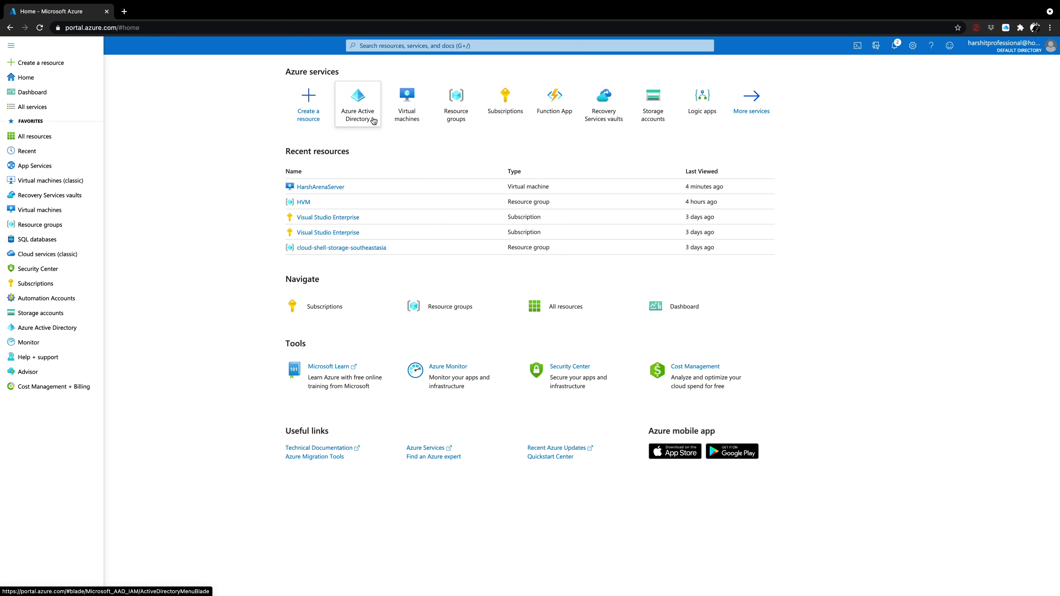
{"action": "mouse_move", "coordinate": [373, 121]}
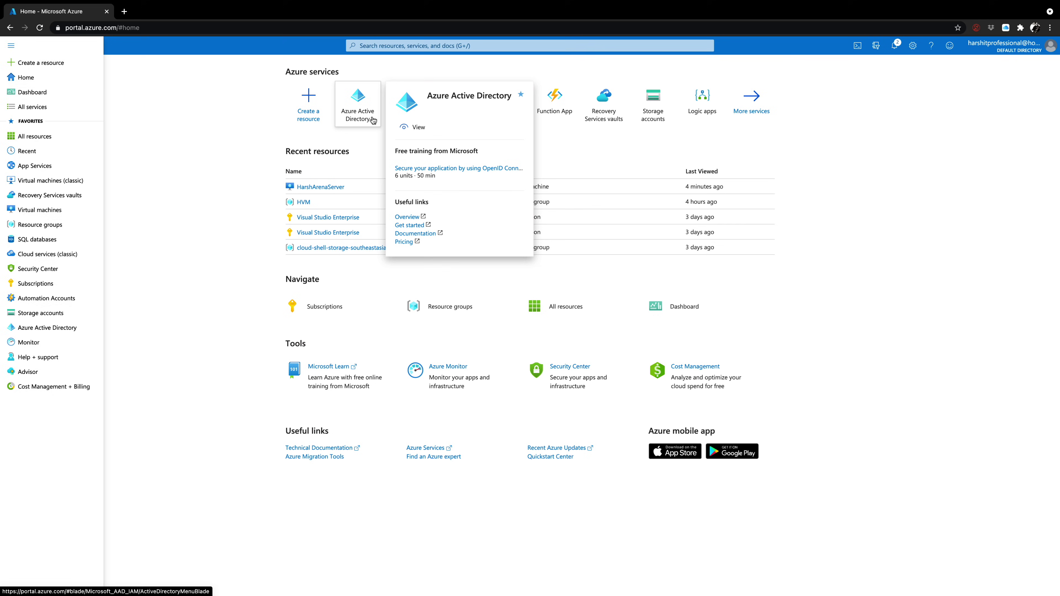
{"action": "left_click", "coordinate": [373, 120]}
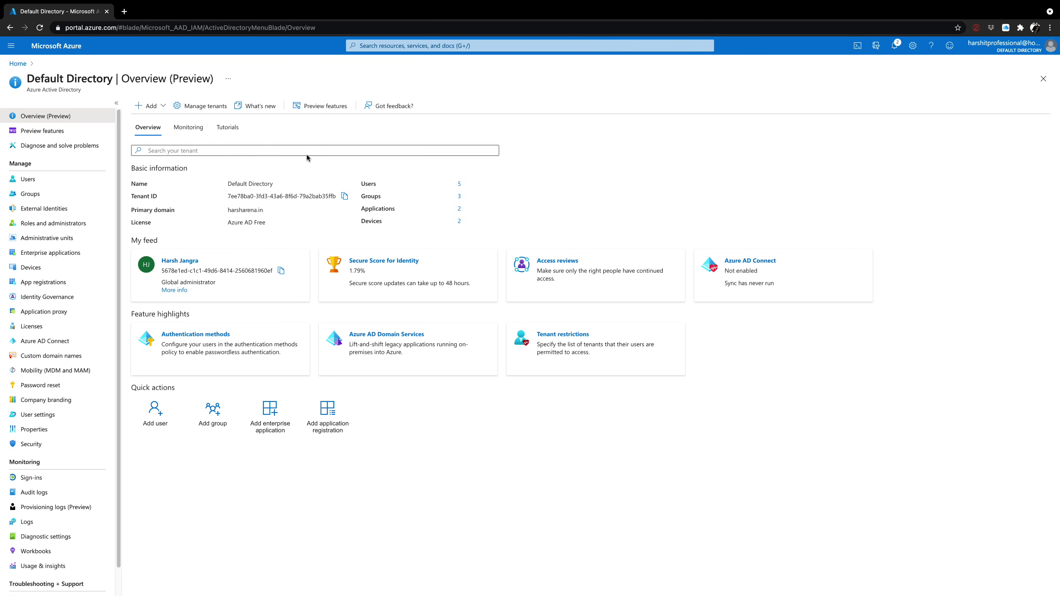
Highlight the Azure AD Free licence and harsharena.in primary domain, then open Custom domain names
{"action": "left_click", "coordinate": [267, 225]}
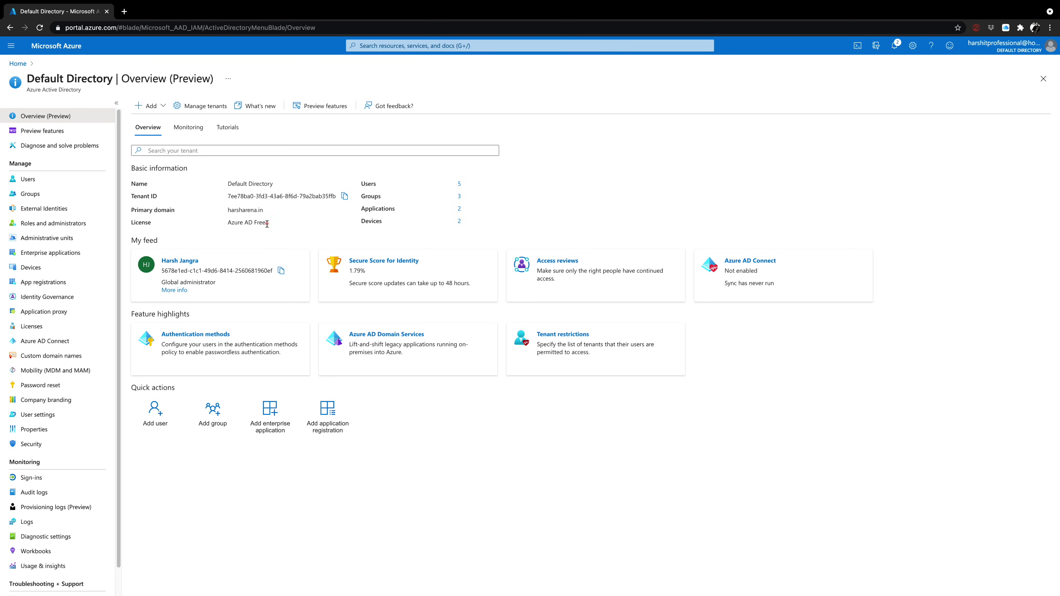
{"action": "left_click_drag", "start_coordinate": [267, 224], "coordinate": [227, 224]}
{"action": "left_click_drag", "start_coordinate": [267, 210], "coordinate": [221, 212]}
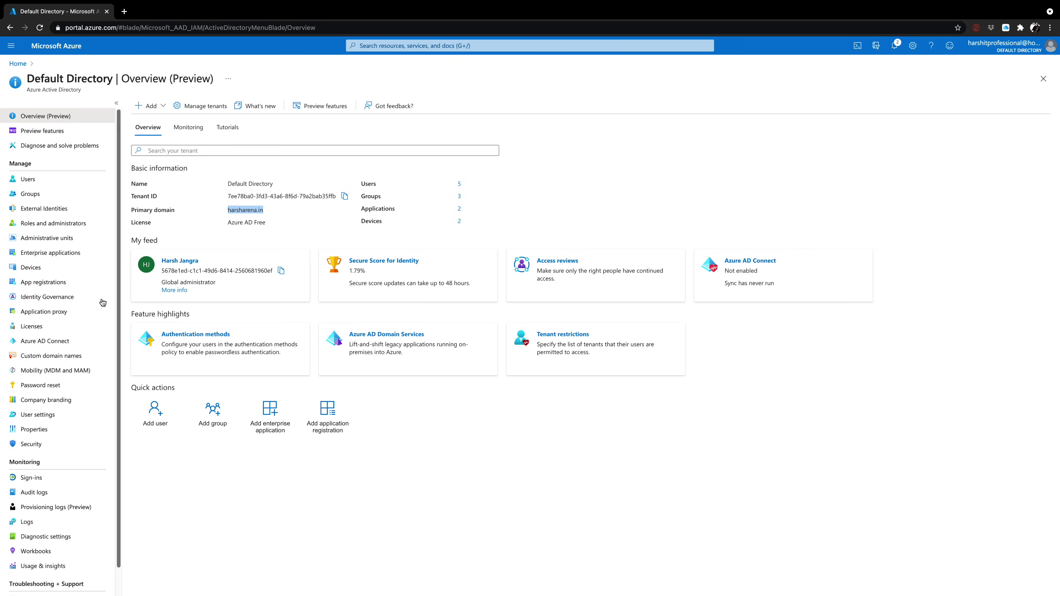
{"action": "left_click", "coordinate": [75, 359]}
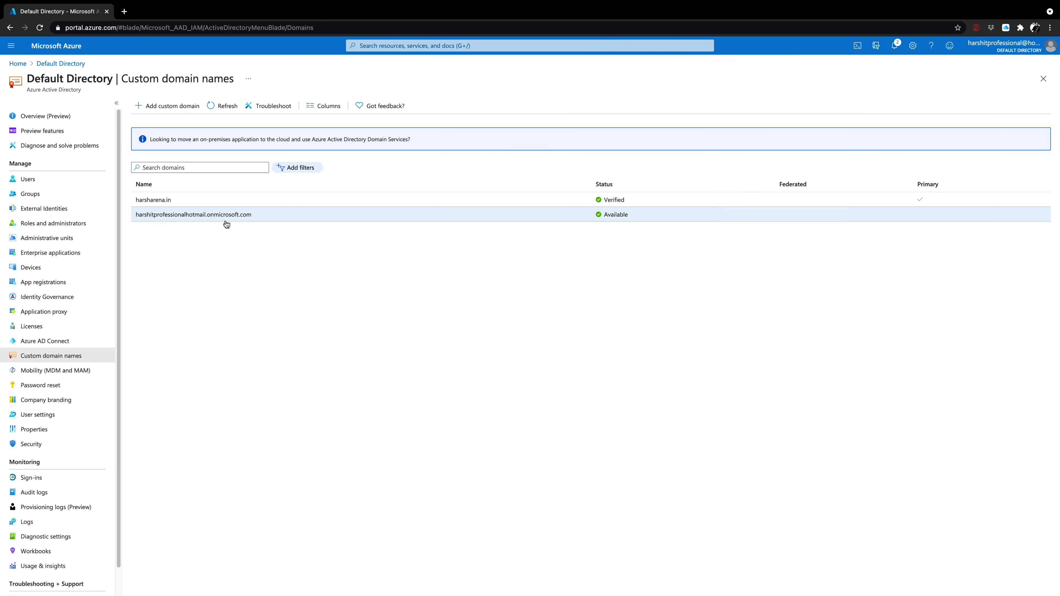
{"action": "left_click", "coordinate": [235, 203]}
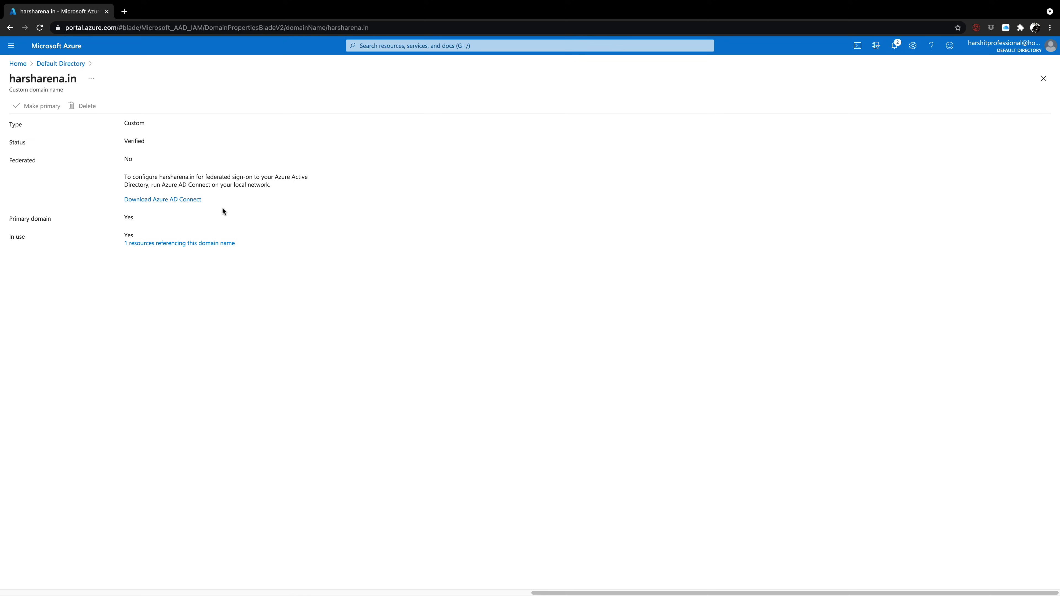
{"action": "left_click", "coordinate": [61, 64]}
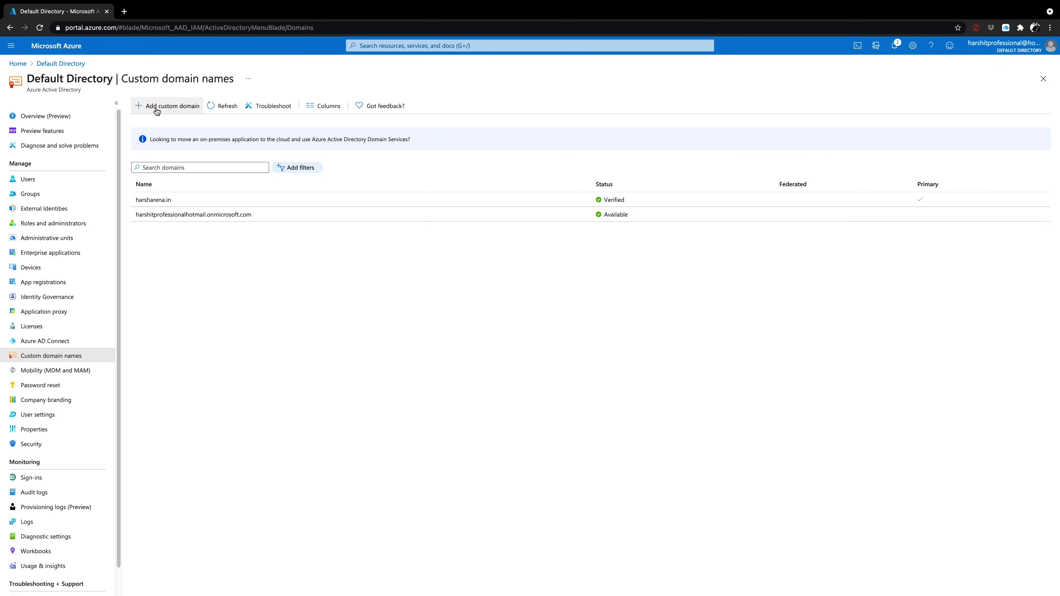
Load godaddy.com in a new browser tab
{"action": "left_click", "coordinate": [126, 11]}
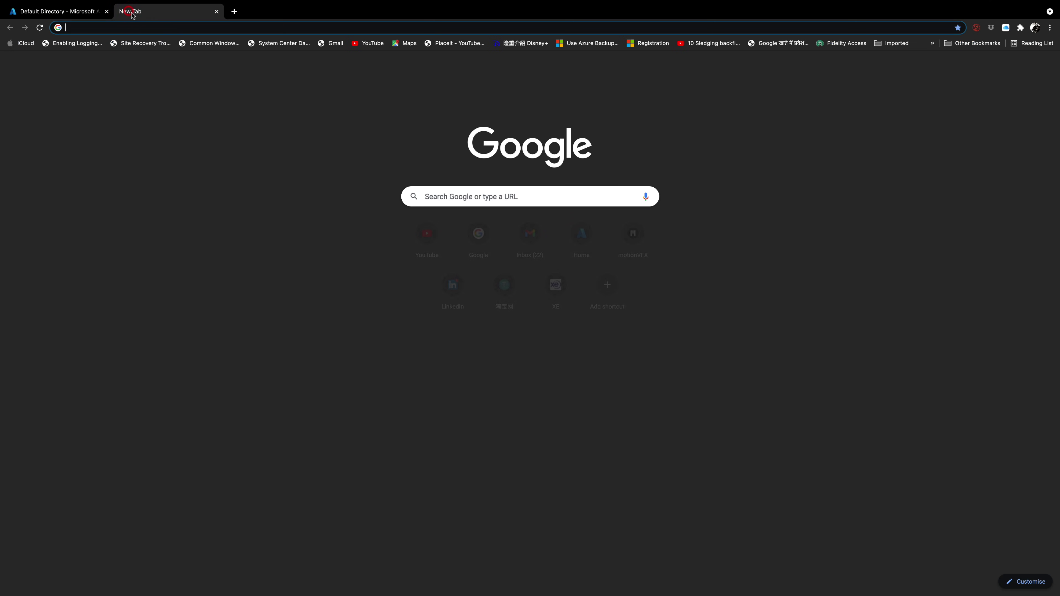
{"action": "type", "text": "go"}
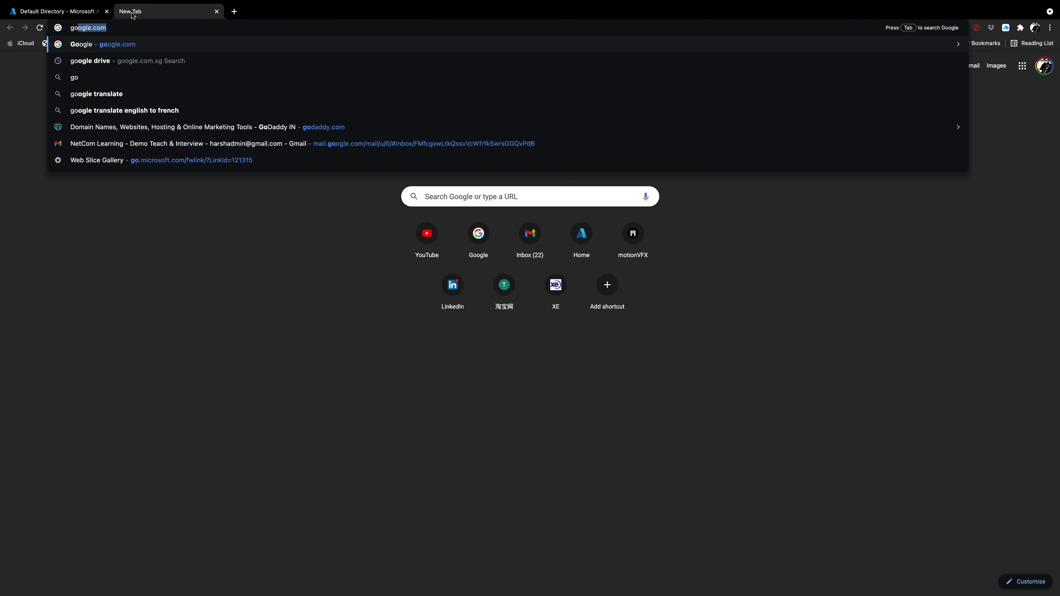
{"action": "type", "text": "daddy"}
{"action": "key", "text": "Return"}
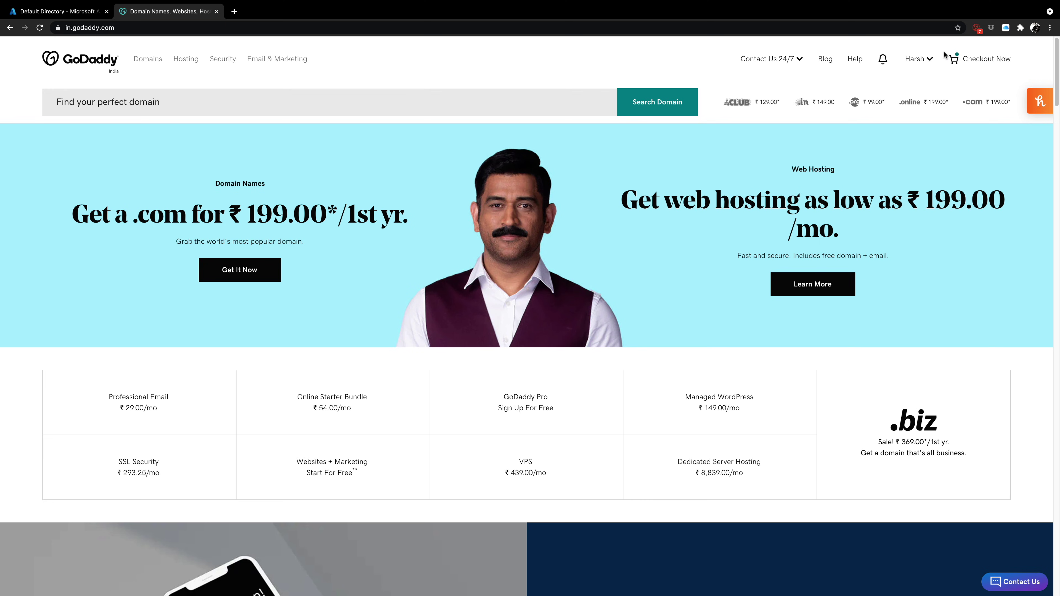
Go to GoDaddy's My Products page and bring up the harsharena.in domain's options menu
{"action": "left_click", "coordinate": [927, 63]}
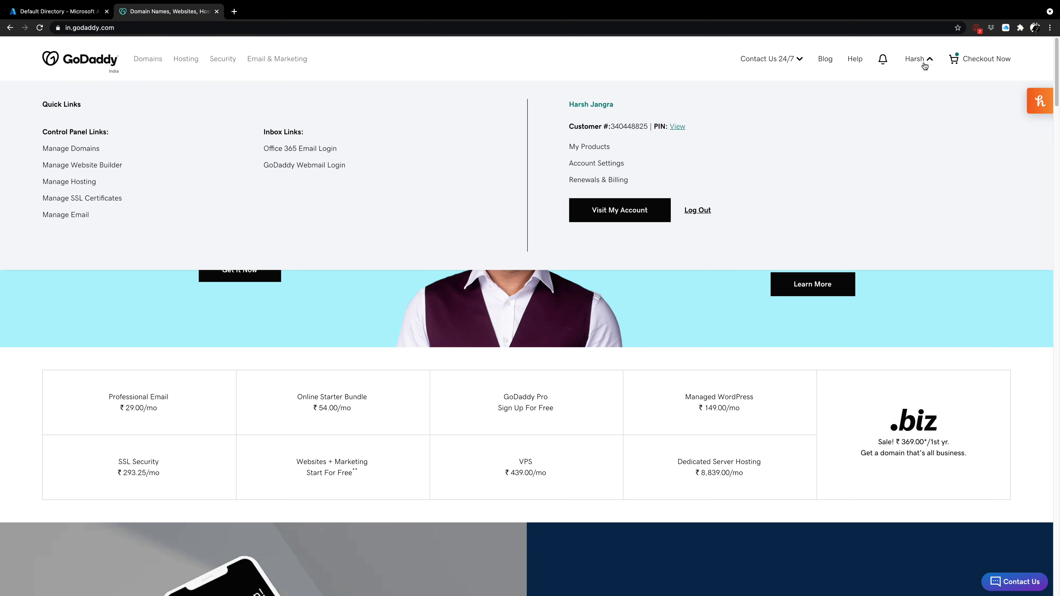
{"action": "left_click", "coordinate": [892, 60]}
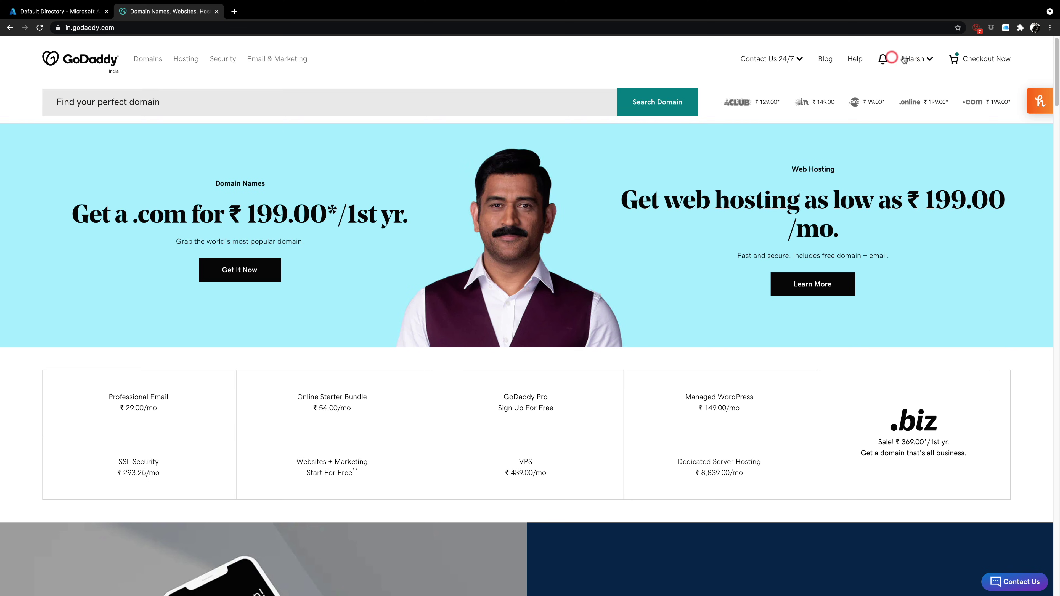
{"action": "left_click", "coordinate": [915, 60]}
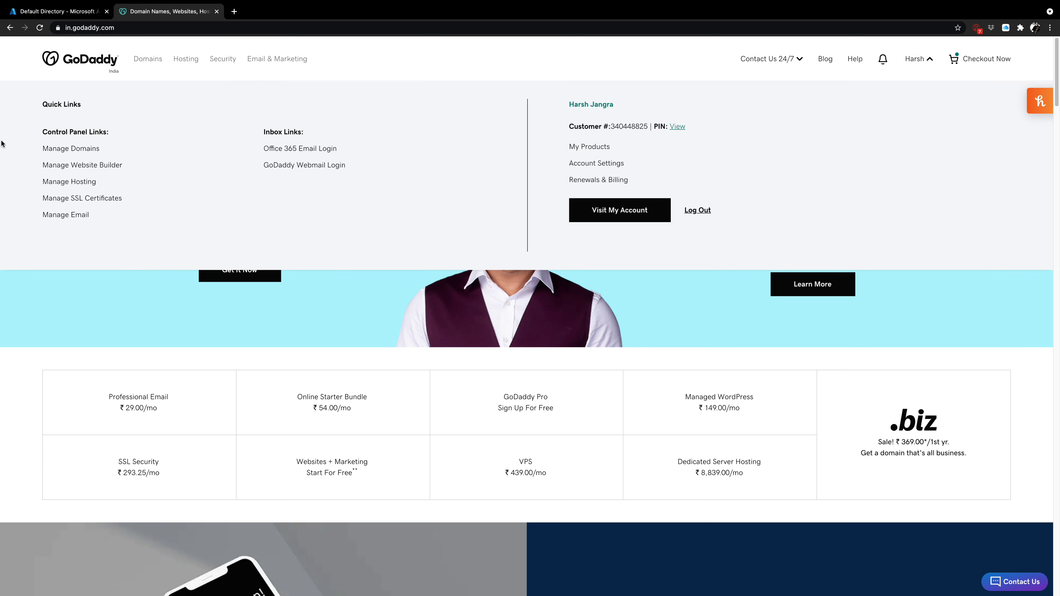
{"action": "left_click", "coordinate": [58, 150]}
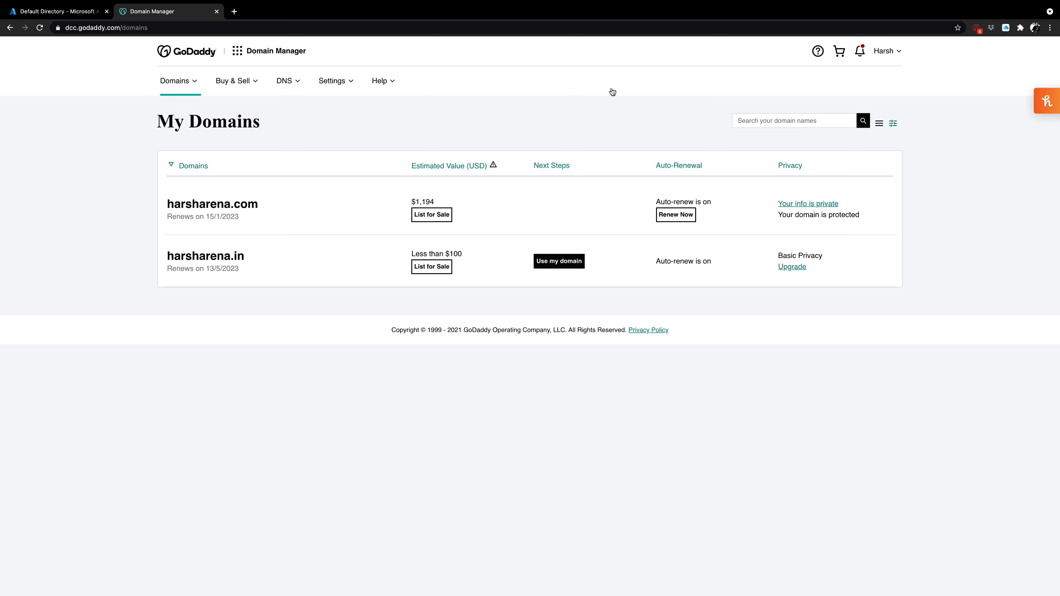
{"action": "left_click", "coordinate": [887, 53]}
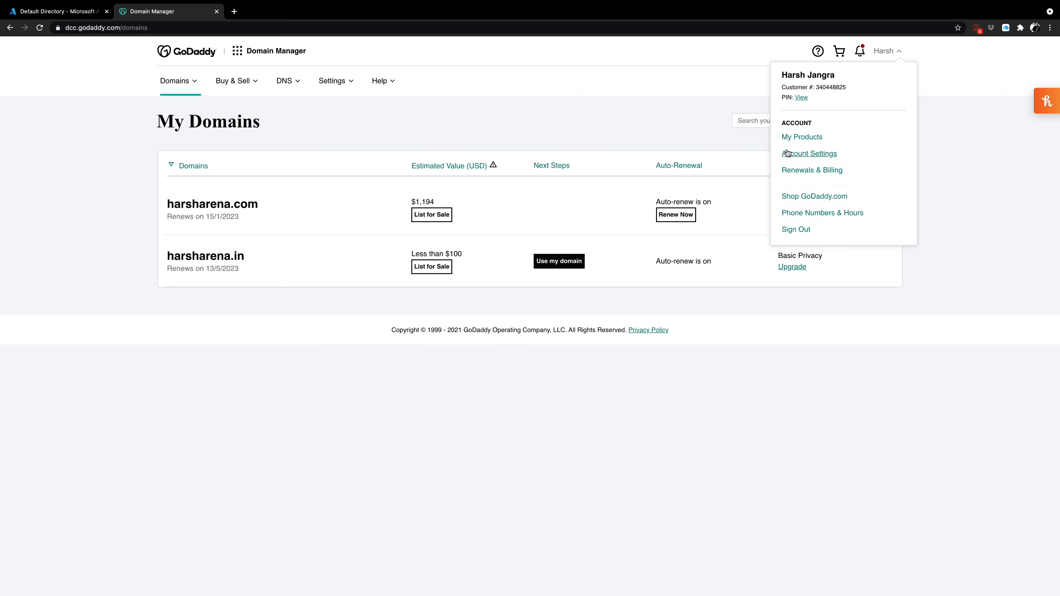
{"action": "left_click", "coordinate": [800, 137]}
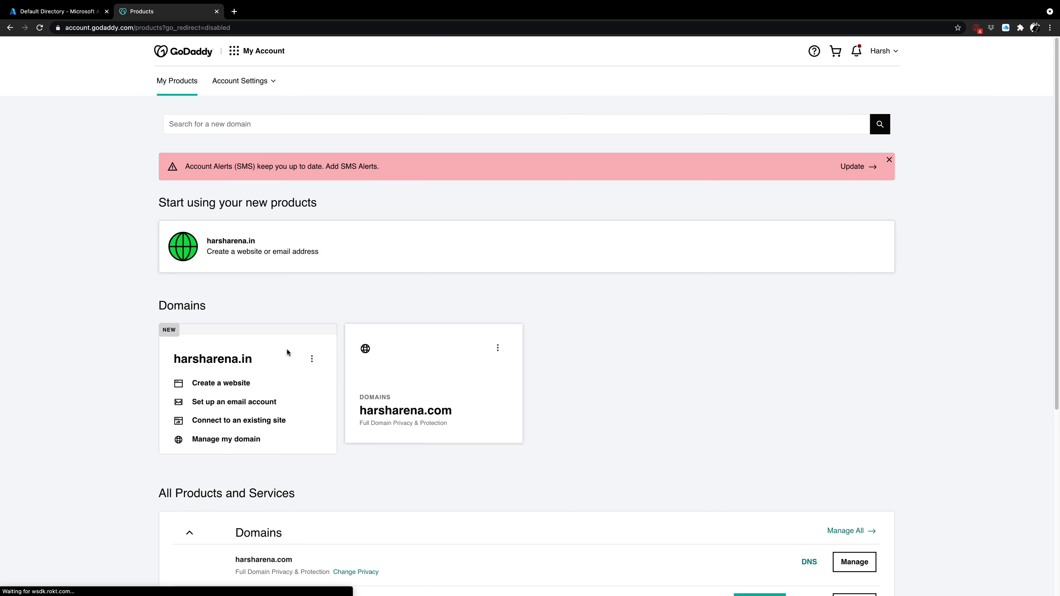
{"action": "left_click", "coordinate": [313, 360]}
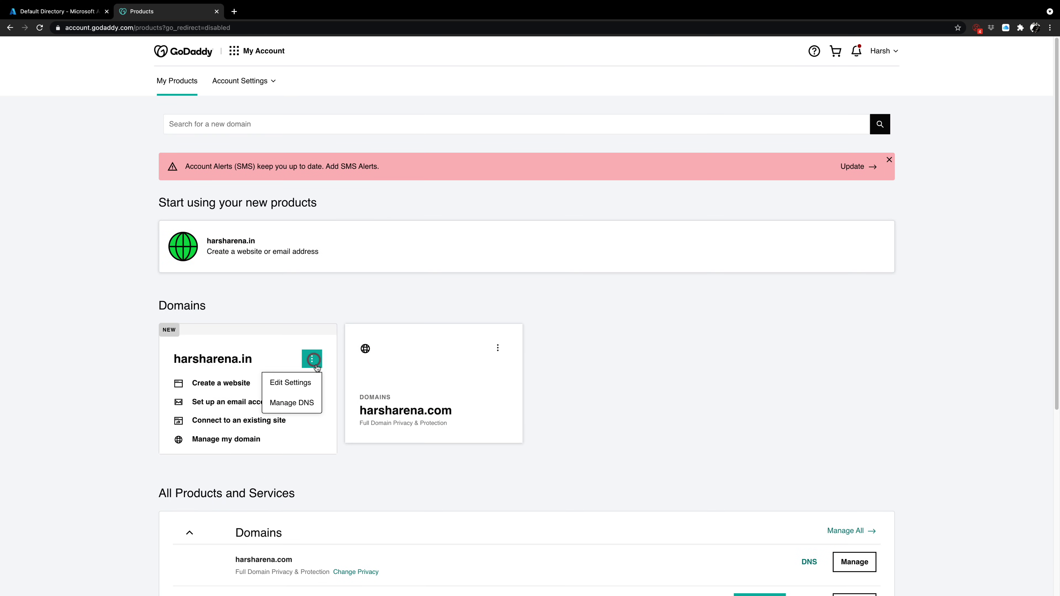
View harsharena.in's DNS records in GoDaddy, then return to Azure's Custom domain names page
{"action": "left_click", "coordinate": [306, 405]}
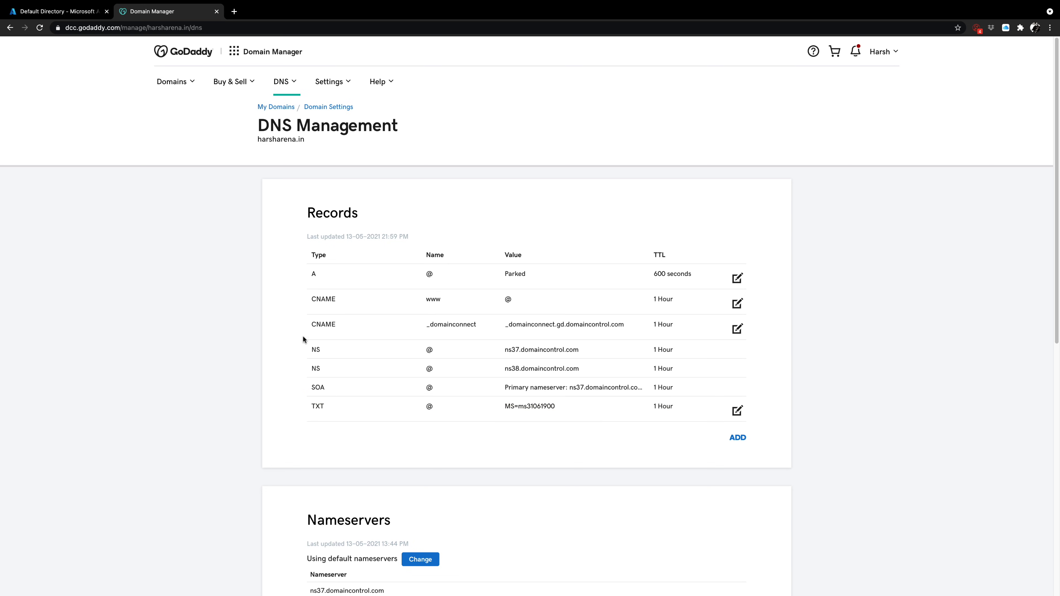
{"action": "left_click", "coordinate": [90, 16]}
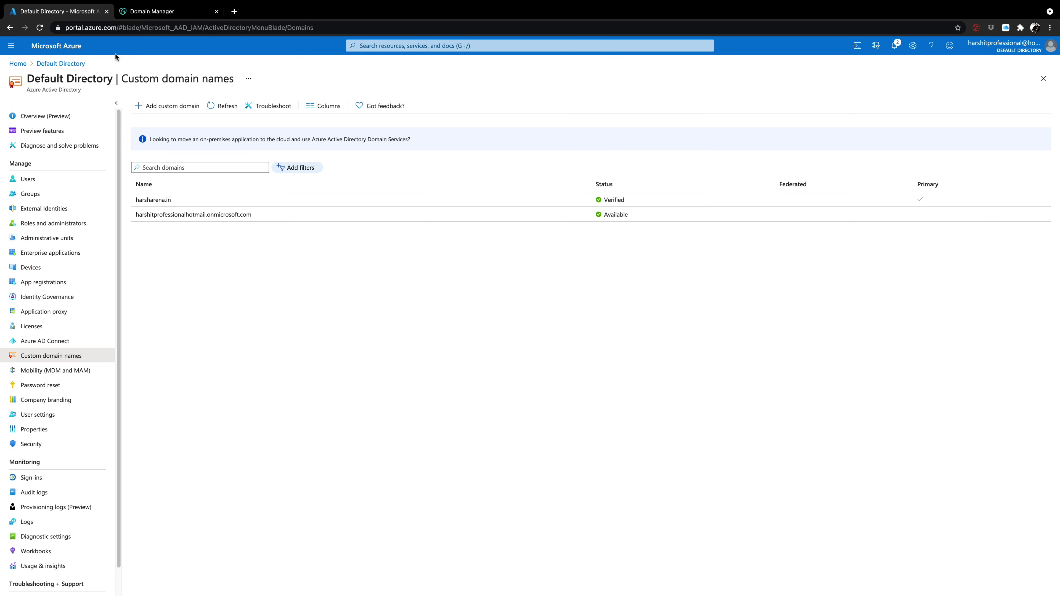
Add harsharena.com as a custom domain to display its TXT verification record
{"action": "left_click", "coordinate": [161, 110]}
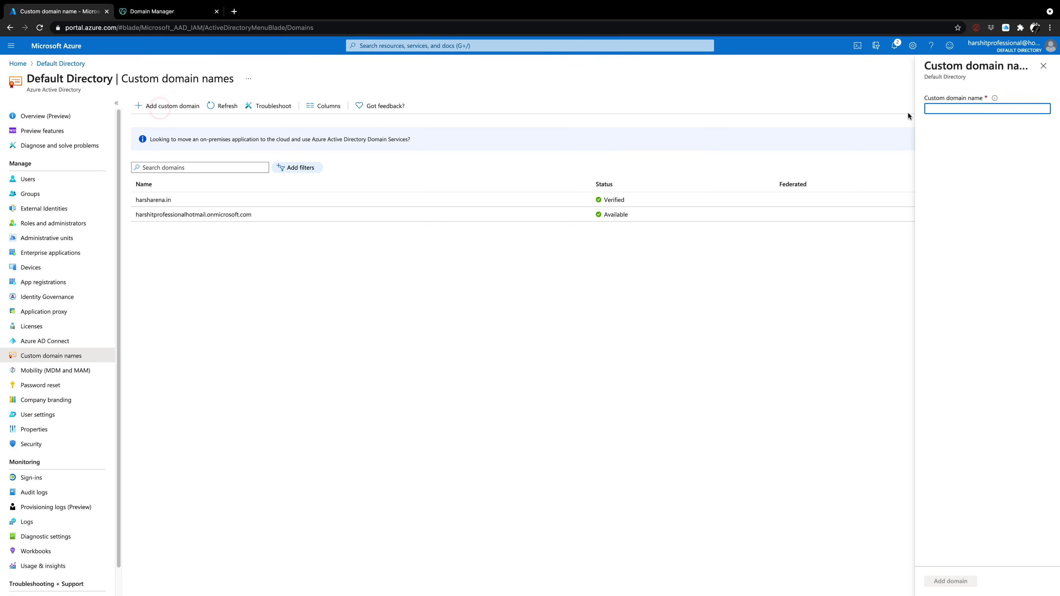
{"action": "type", "text": "harshar"}
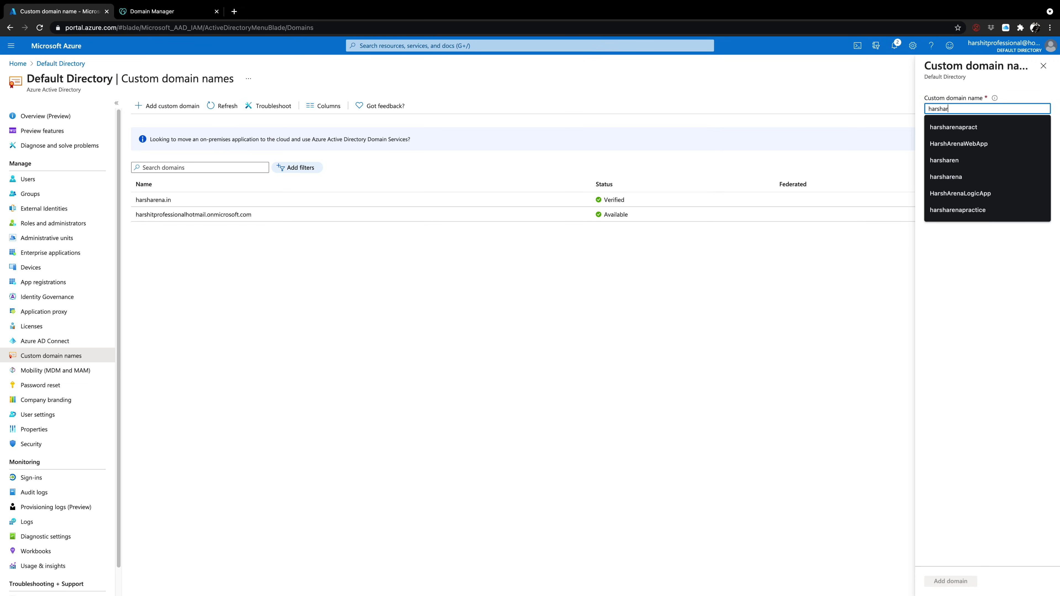
{"action": "type", "text": "ena.com"}
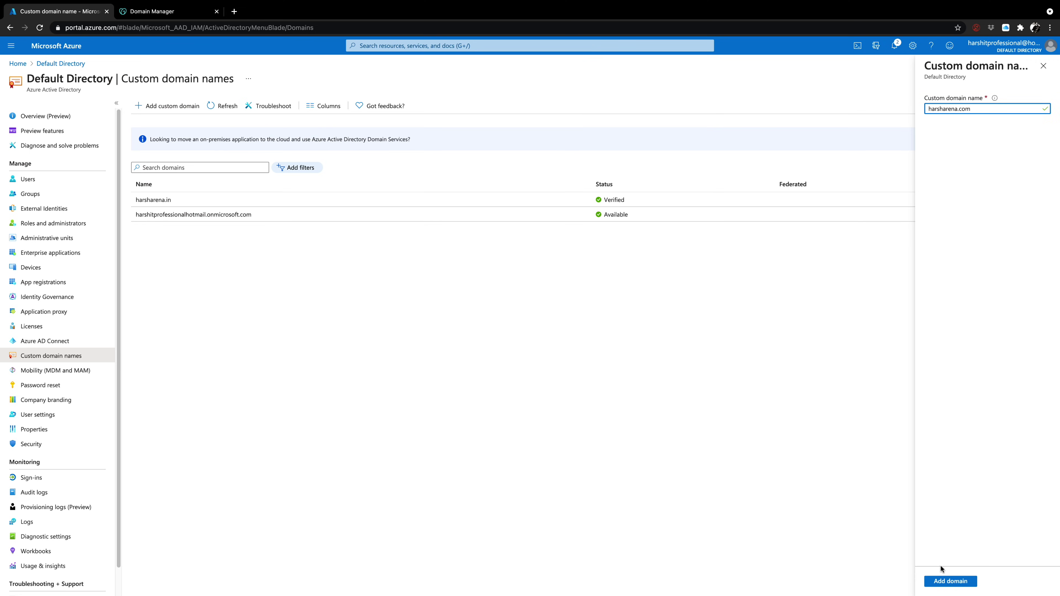
{"action": "left_click", "coordinate": [944, 581]}
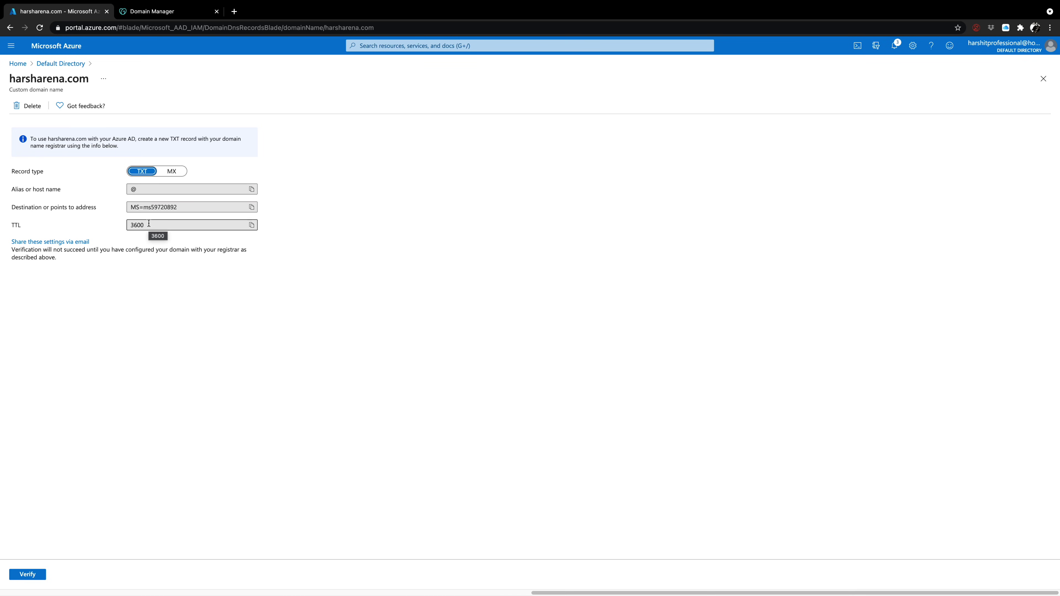
{"action": "left_click", "coordinate": [173, 9]}
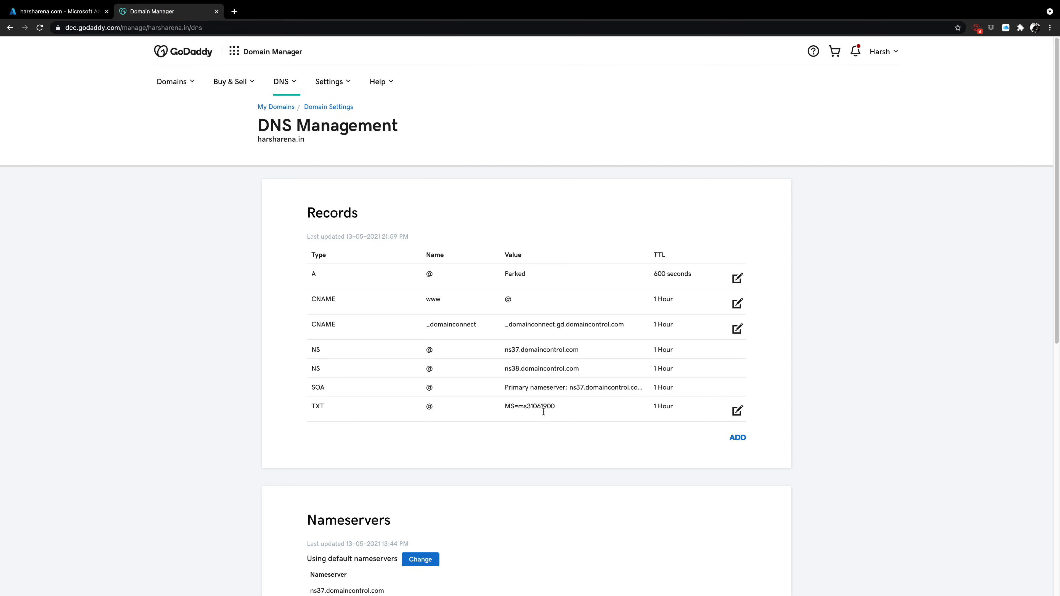
{"action": "left_click", "coordinate": [70, 10]}
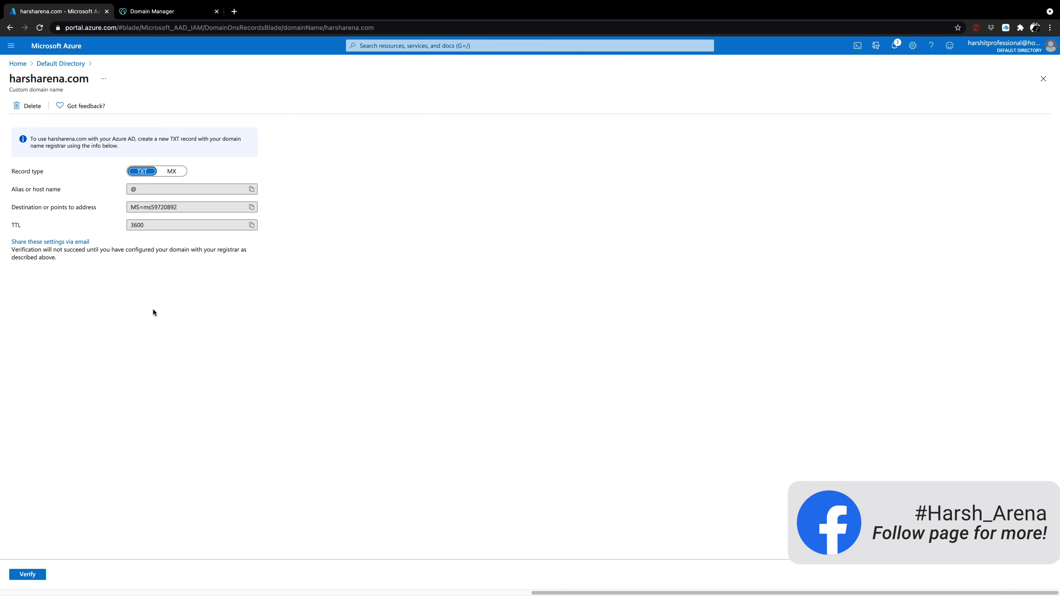
Delete the harsharena.com custom domain and go back to the directory's Overview
{"action": "left_click", "coordinate": [35, 107]}
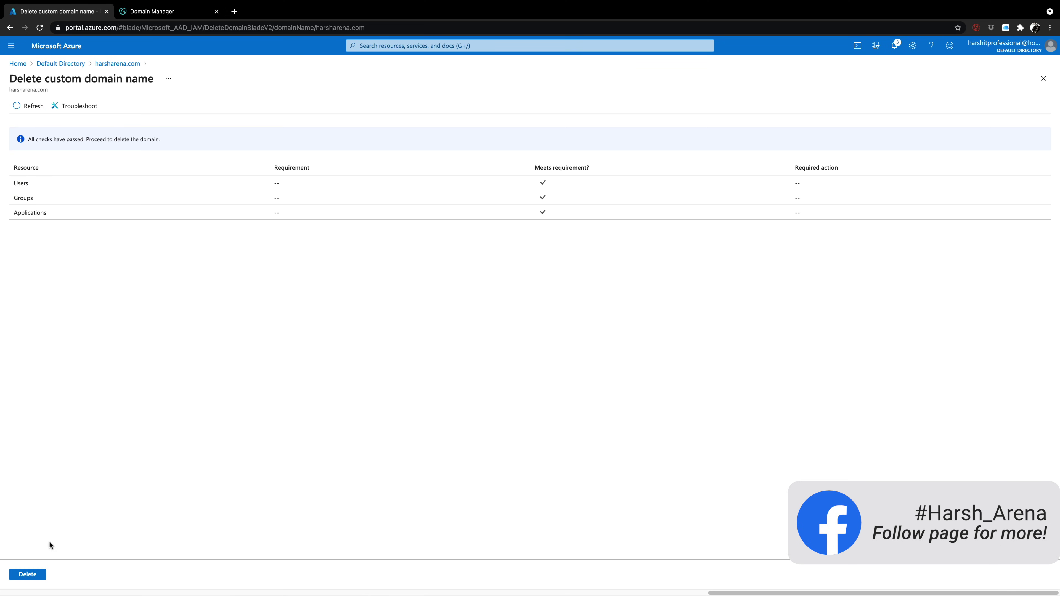
{"action": "left_click", "coordinate": [25, 575]}
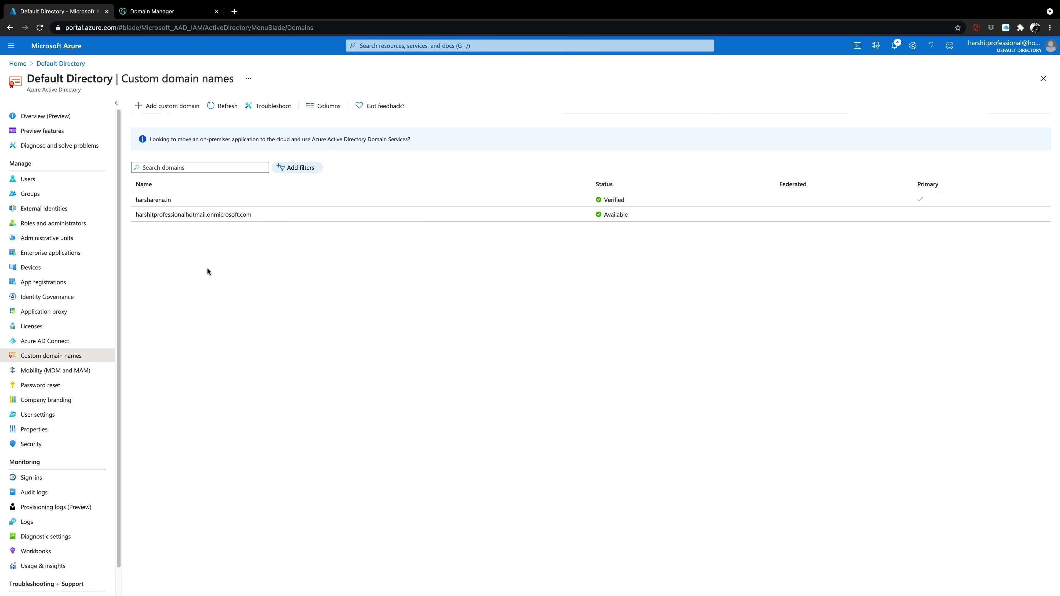
{"action": "left_click", "coordinate": [28, 116]}
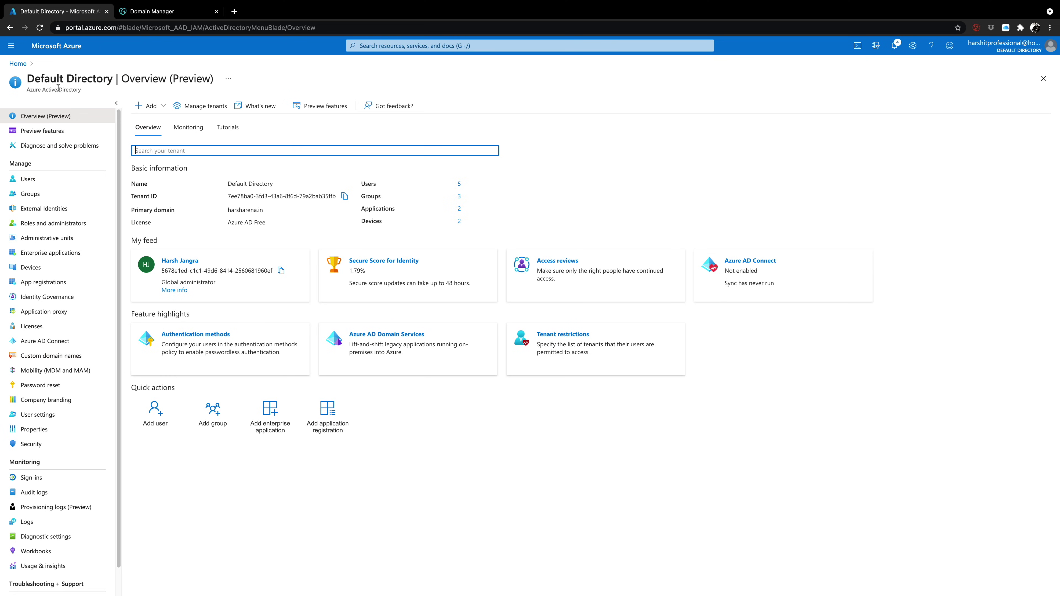
Go from Home to Azure Active Directory and open its Users list
{"action": "left_click", "coordinate": [18, 63]}
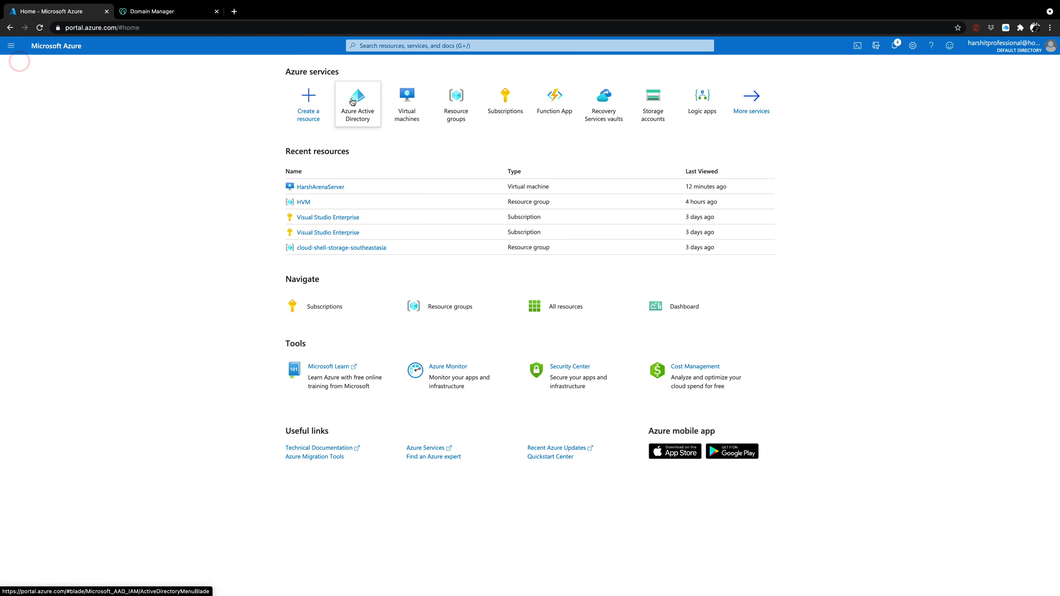
{"action": "left_click", "coordinate": [352, 102]}
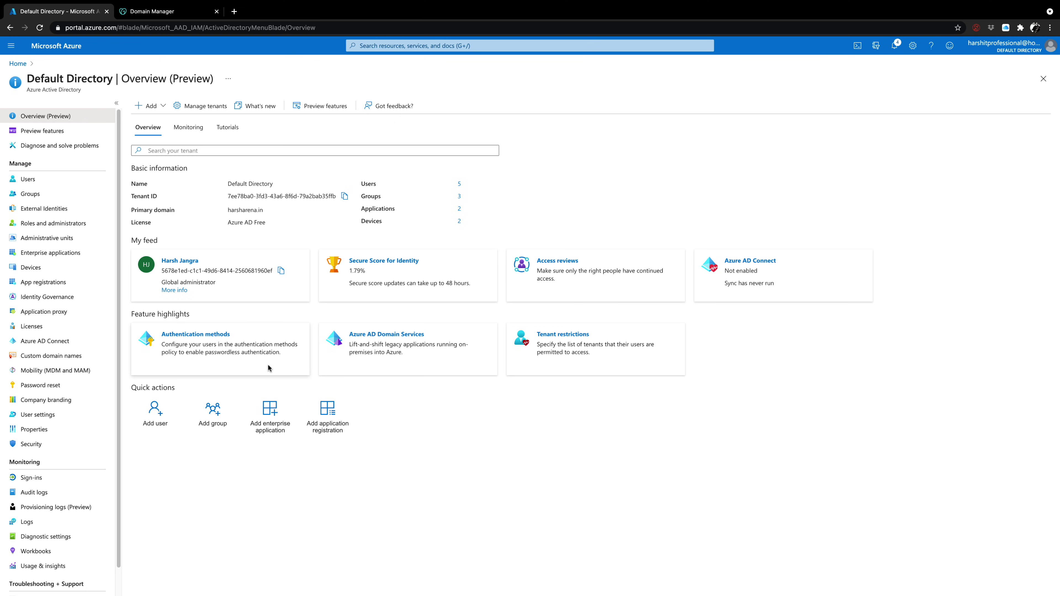
{"action": "left_click", "coordinate": [42, 183]}
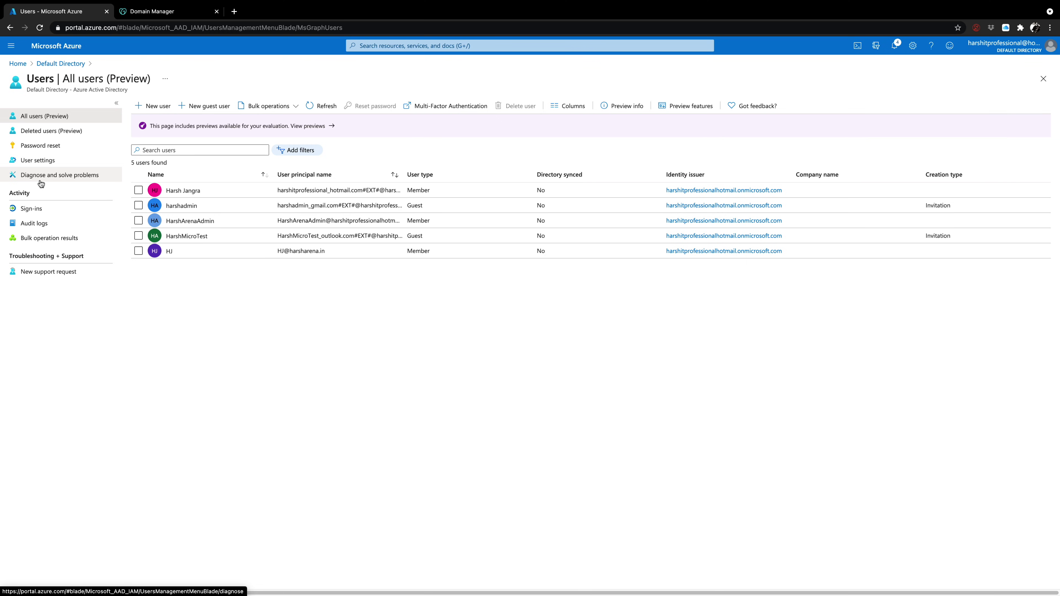
Start a new user and fill in the user name, display name, first and last name
{"action": "left_click", "coordinate": [154, 110]}
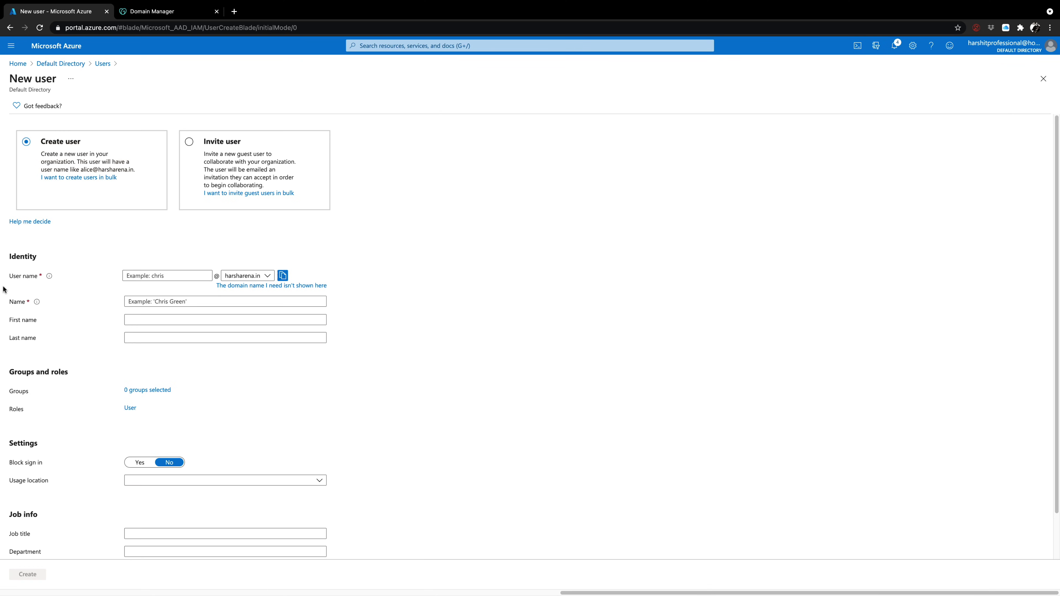
{"action": "left_click", "coordinate": [128, 275]}
{"action": "type", "text": "Jonny"}
{"action": "left_click", "coordinate": [150, 300]}
{"action": "type", "text": "Jo"}
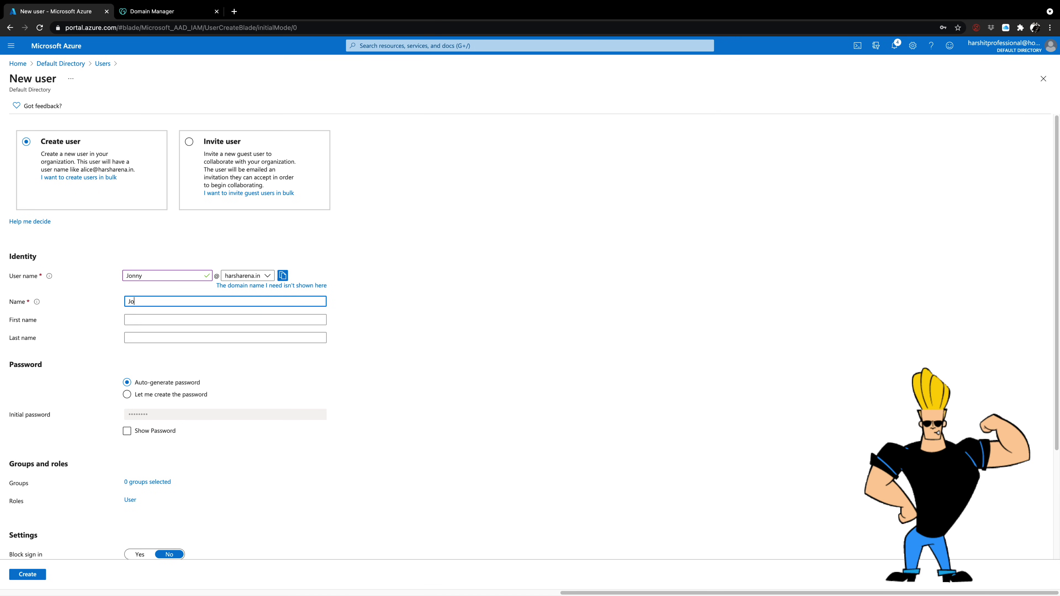
{"action": "type", "text": "nnyBravo"}
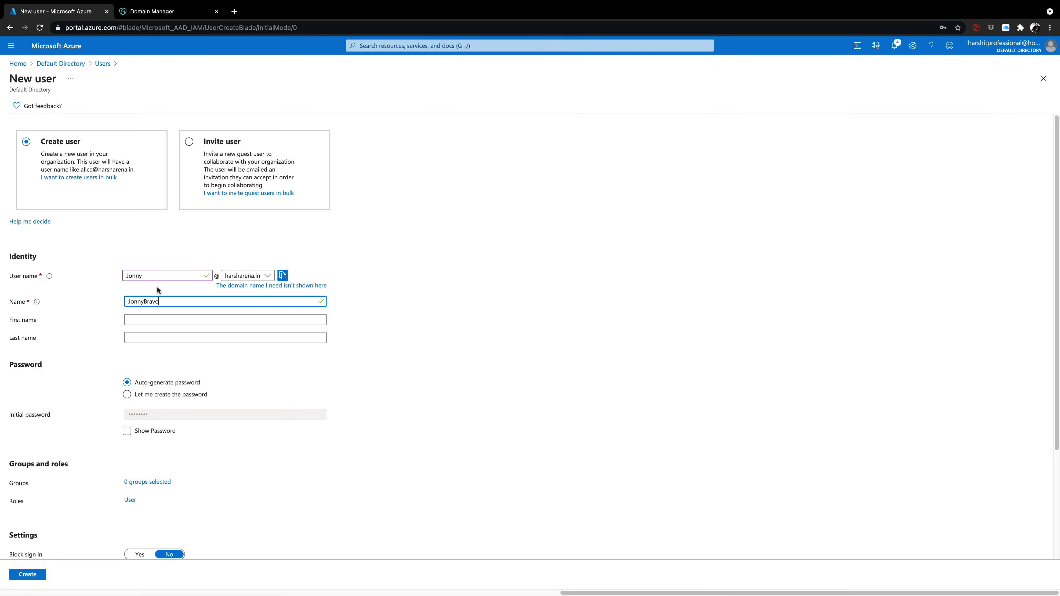
{"action": "left_click", "coordinate": [159, 320]}
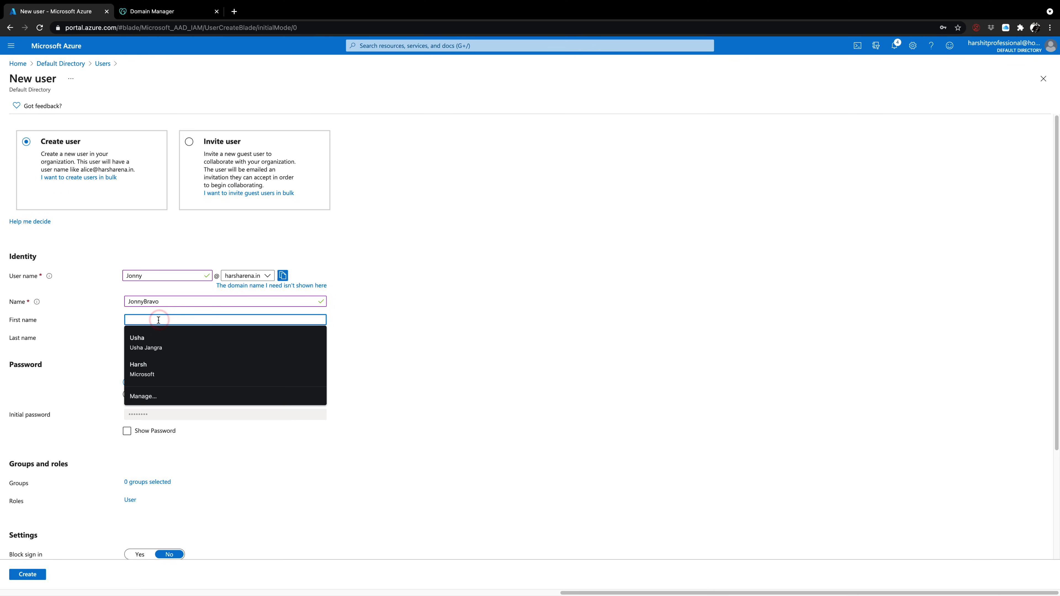
{"action": "type", "text": "Jonny"}
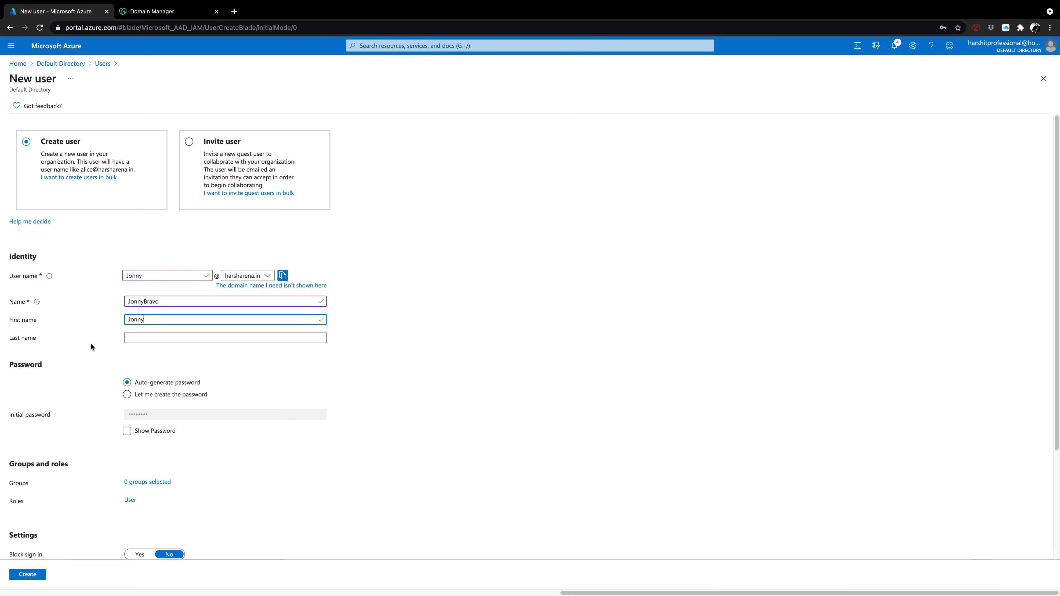
{"action": "left_click", "coordinate": [132, 339]}
{"action": "type", "text": "B"}
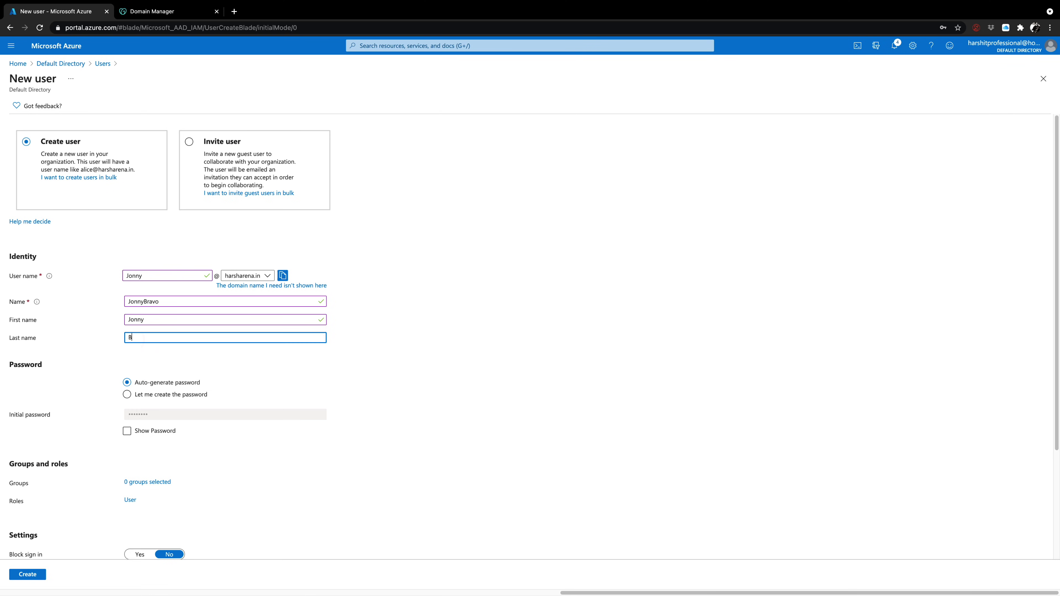
{"action": "type", "text": "ravo"}
Reveal the auto-generated initial password, then hide it again
{"action": "scroll", "coordinate": [186, 399], "scroll_direction": "down", "scroll_amount": 2}
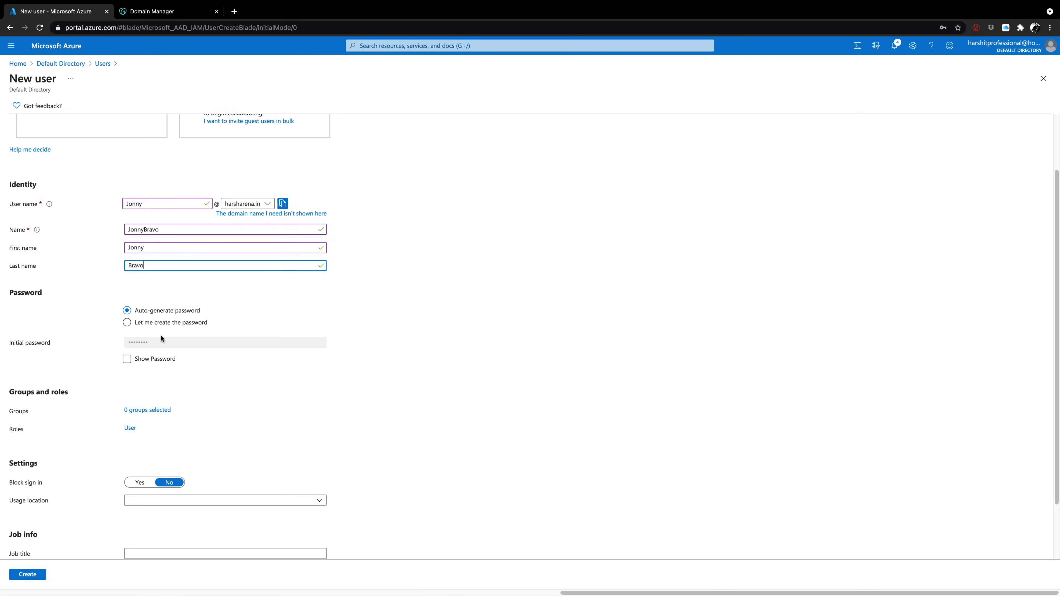
{"action": "left_click", "coordinate": [127, 361]}
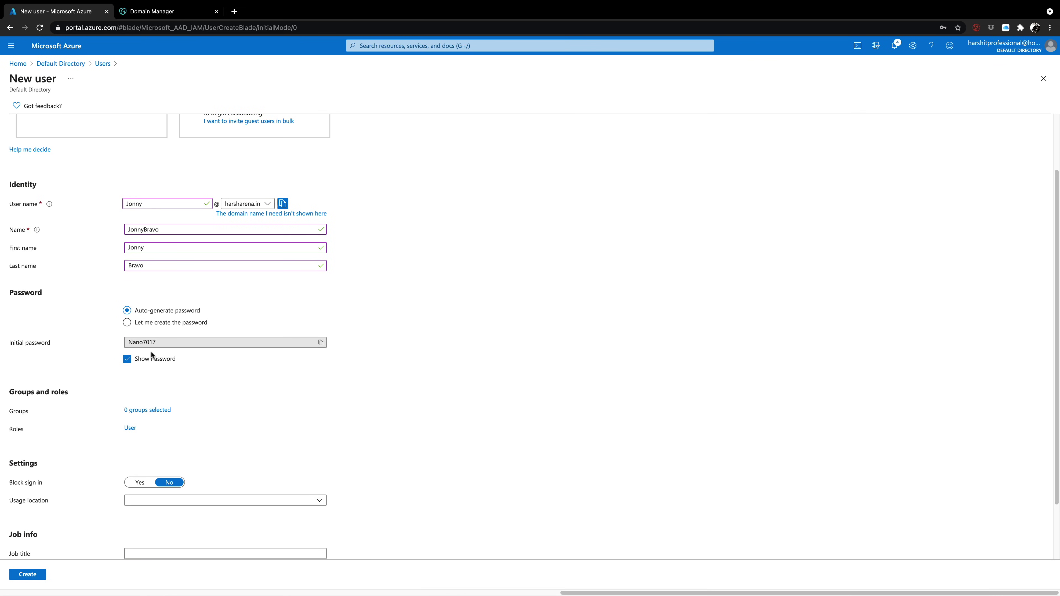
{"action": "left_click", "coordinate": [127, 361]}
Choose 'Let me create the password' and enter a custom initial password, fixing a typo
{"action": "left_click", "coordinate": [127, 324]}
{"action": "left_click", "coordinate": [142, 342]}
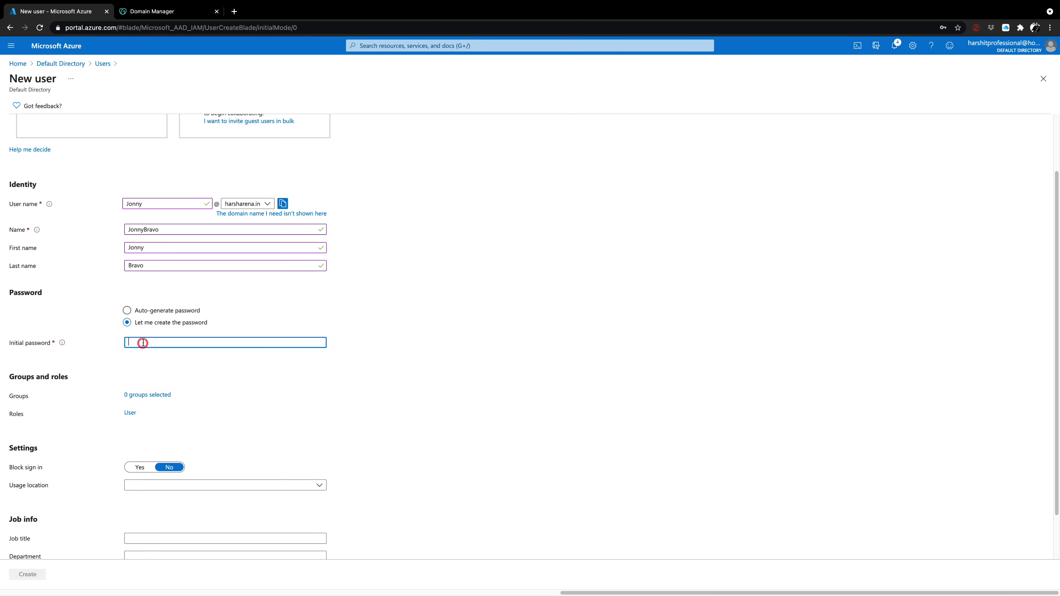
{"action": "type", "text": "•••••"}
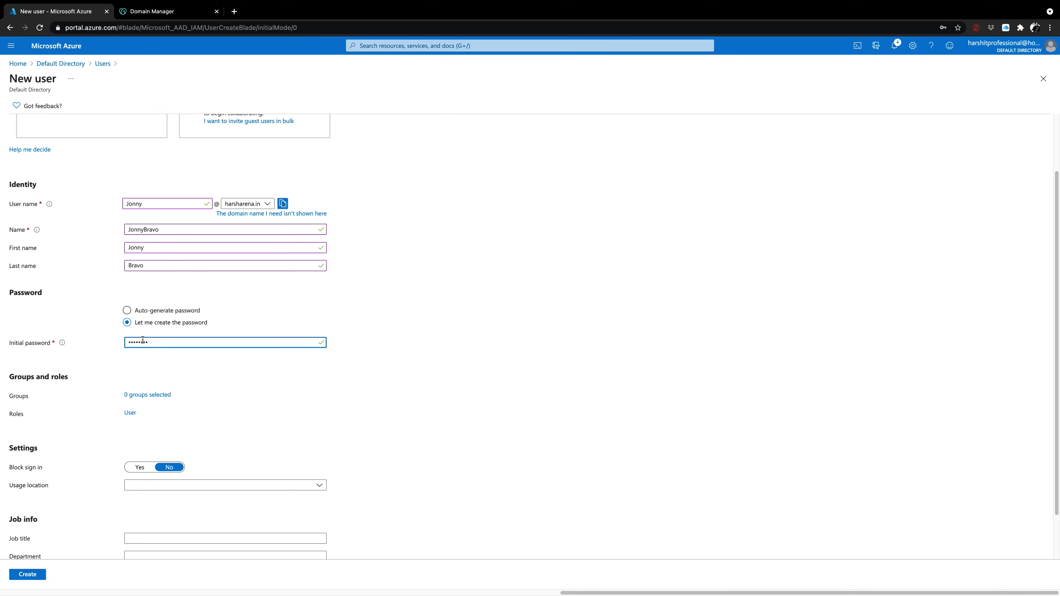
{"action": "key", "text": "BackSpace"}
{"action": "scroll", "coordinate": [76, 392], "scroll_direction": "down", "scroll_amount": 1}
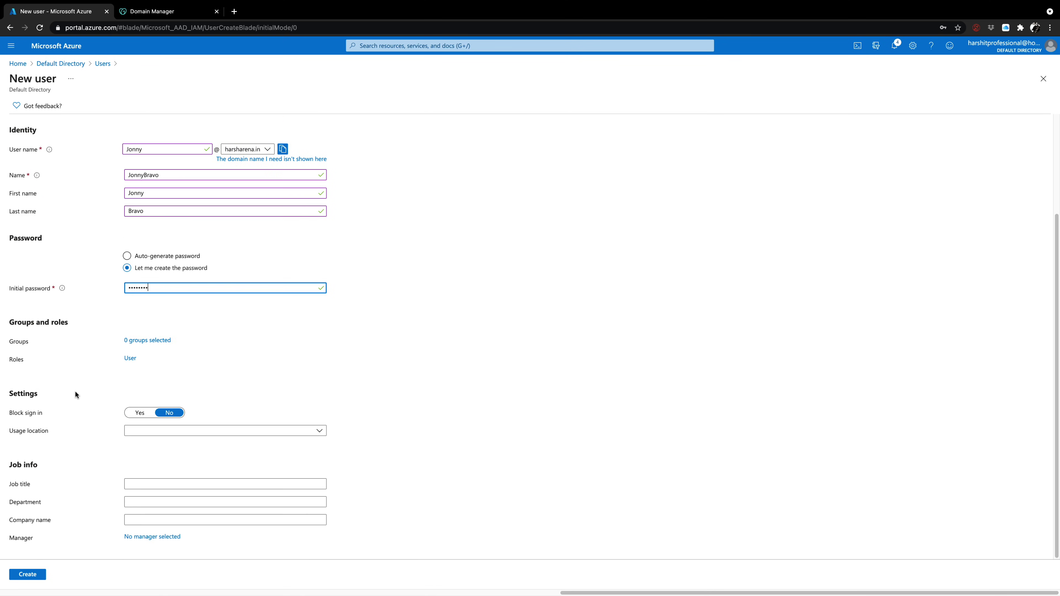
{"action": "left_click", "coordinate": [133, 347]}
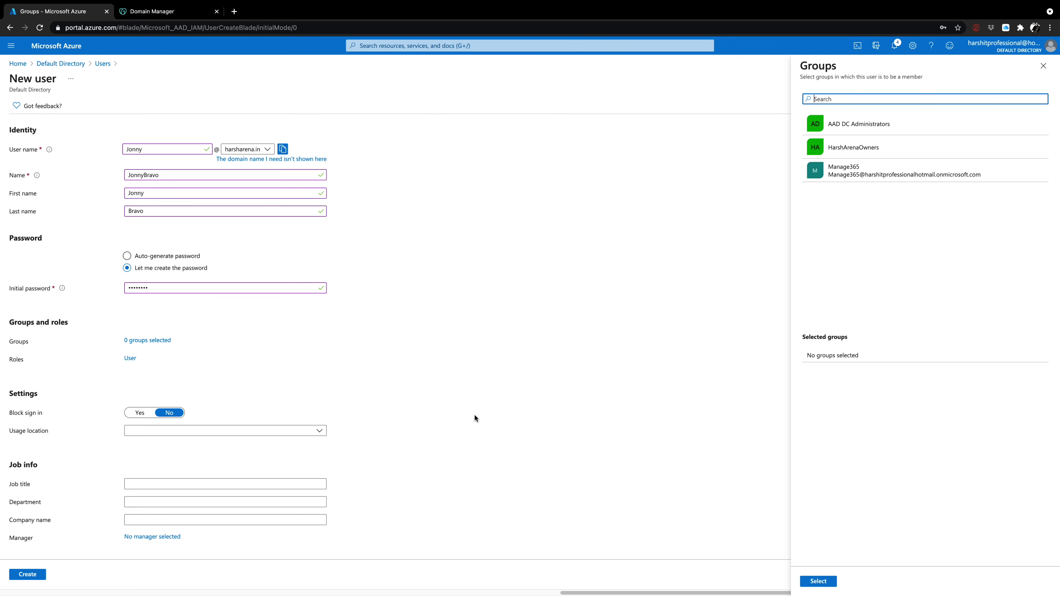
{"action": "left_click", "coordinate": [844, 146]}
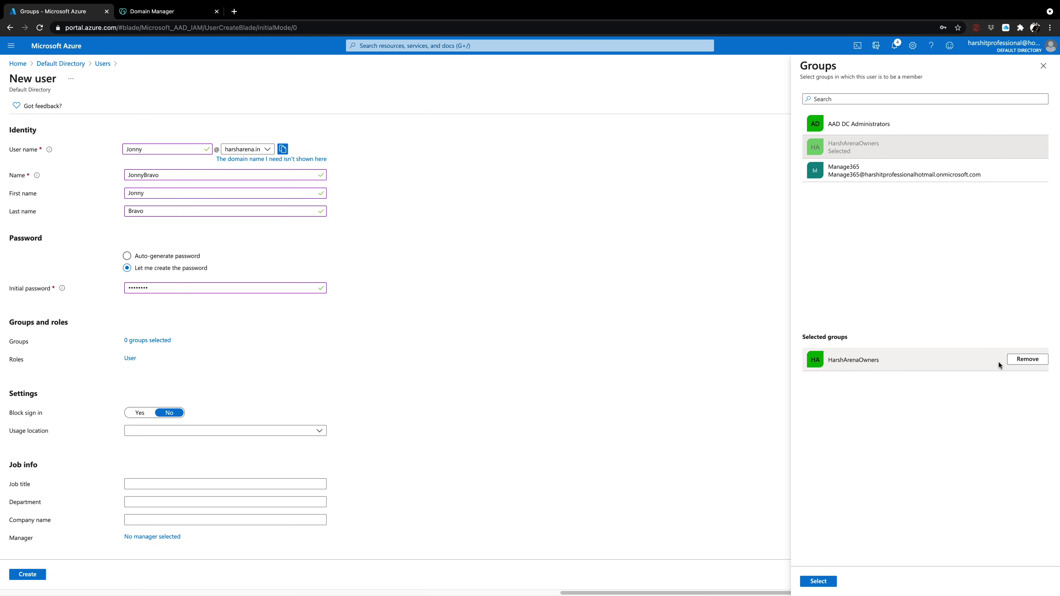
{"action": "left_click", "coordinate": [1019, 360]}
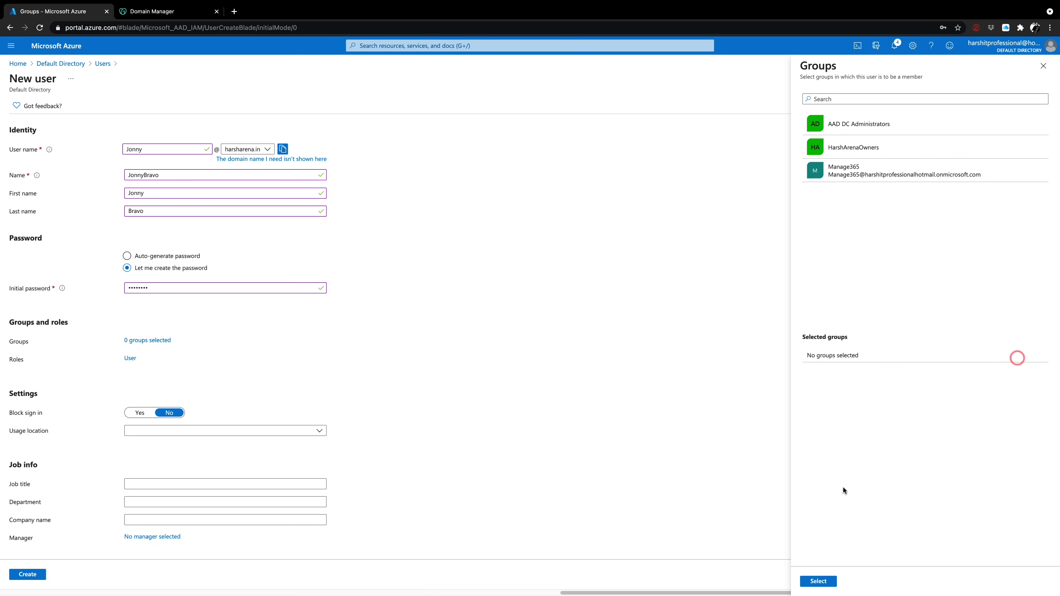
{"action": "left_click", "coordinate": [1044, 66]}
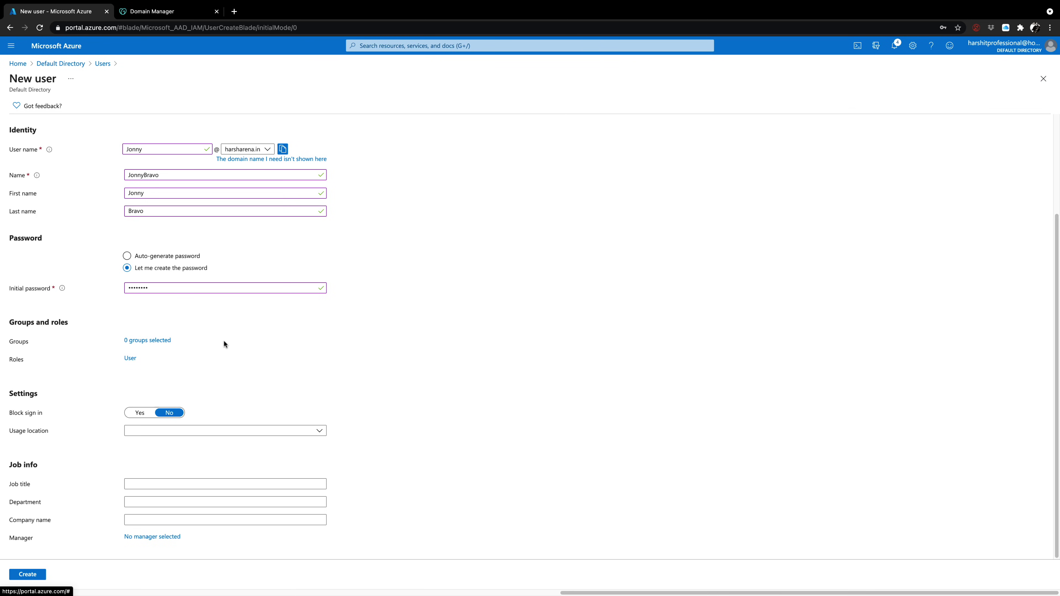
{"action": "left_click", "coordinate": [133, 358]}
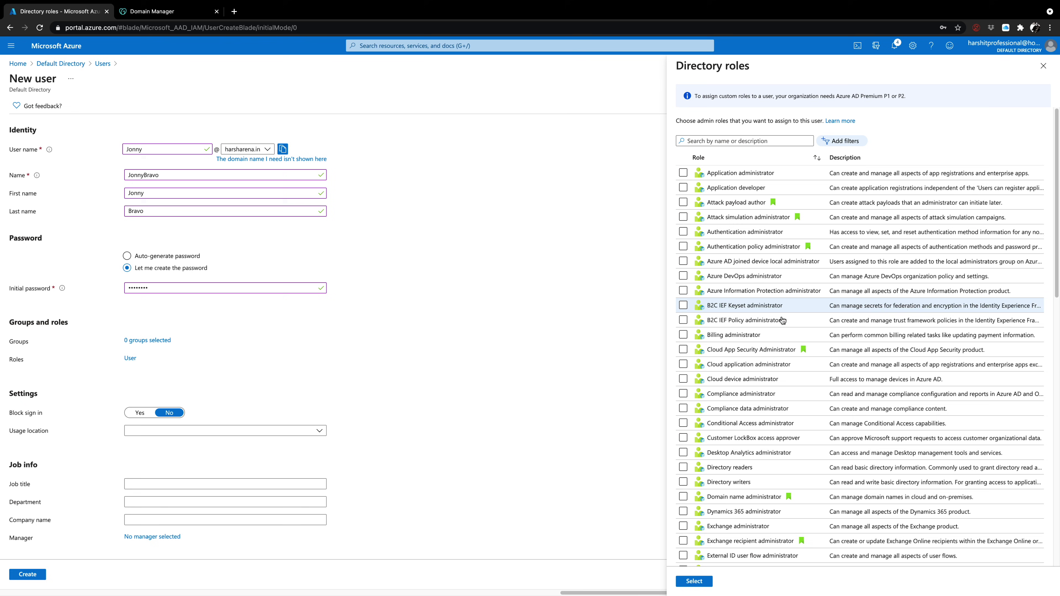
{"action": "scroll", "coordinate": [765, 341], "scroll_direction": "down", "scroll_amount": 2}
{"action": "scroll", "coordinate": [765, 348], "scroll_direction": "down", "scroll_amount": 15}
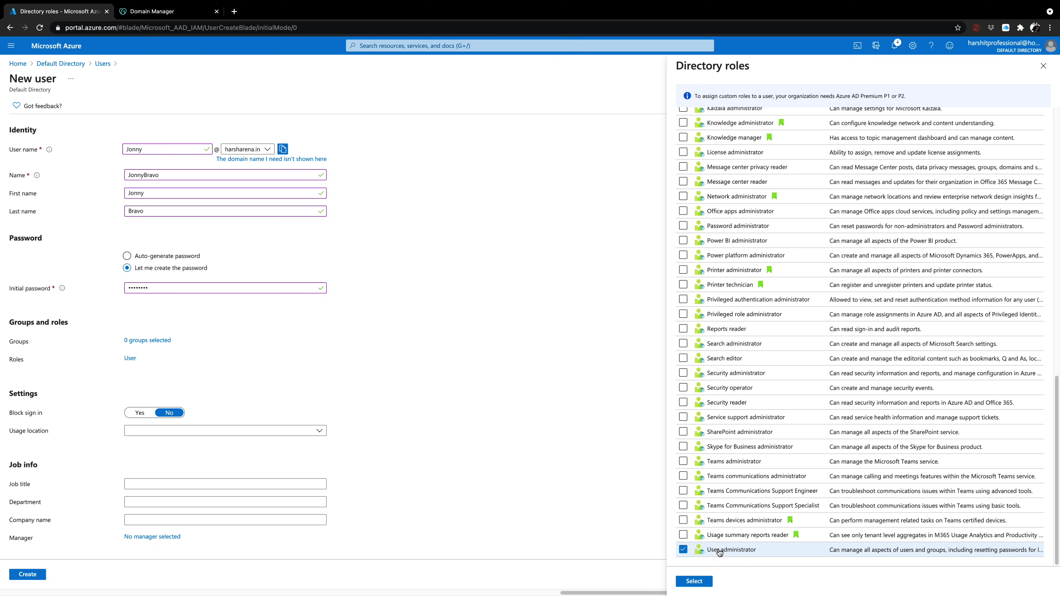
{"action": "left_click", "coordinate": [684, 552]}
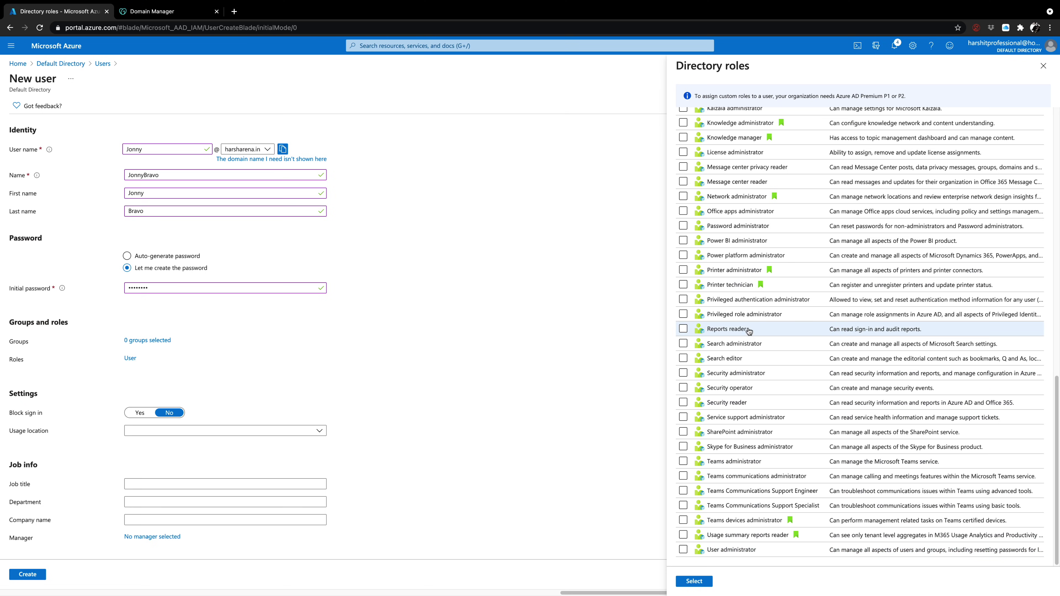
{"action": "scroll", "coordinate": [743, 334], "scroll_direction": "up", "scroll_amount": 12}
{"action": "scroll", "coordinate": [742, 345], "scroll_direction": "up", "scroll_amount": 1}
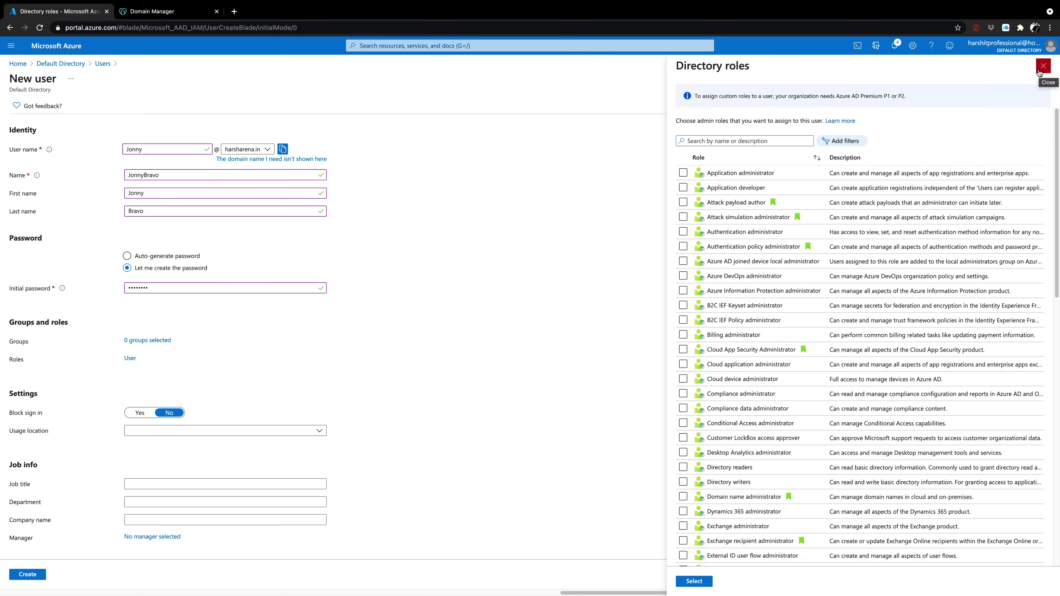
{"action": "left_click", "coordinate": [1039, 71]}
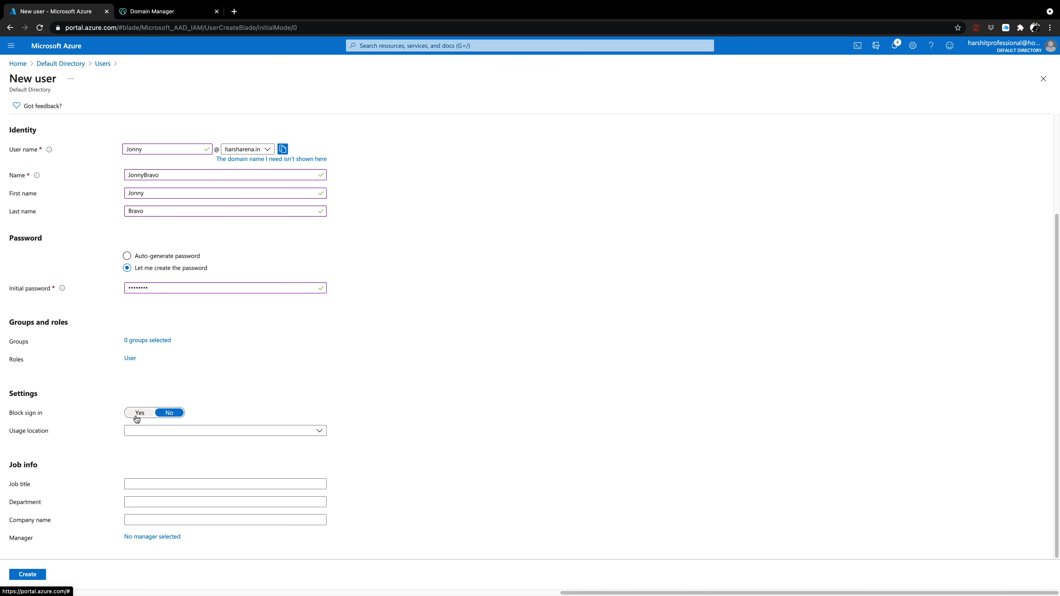
Set usage location to India, leave the job title blank, and create the new user
{"action": "left_click", "coordinate": [143, 430]}
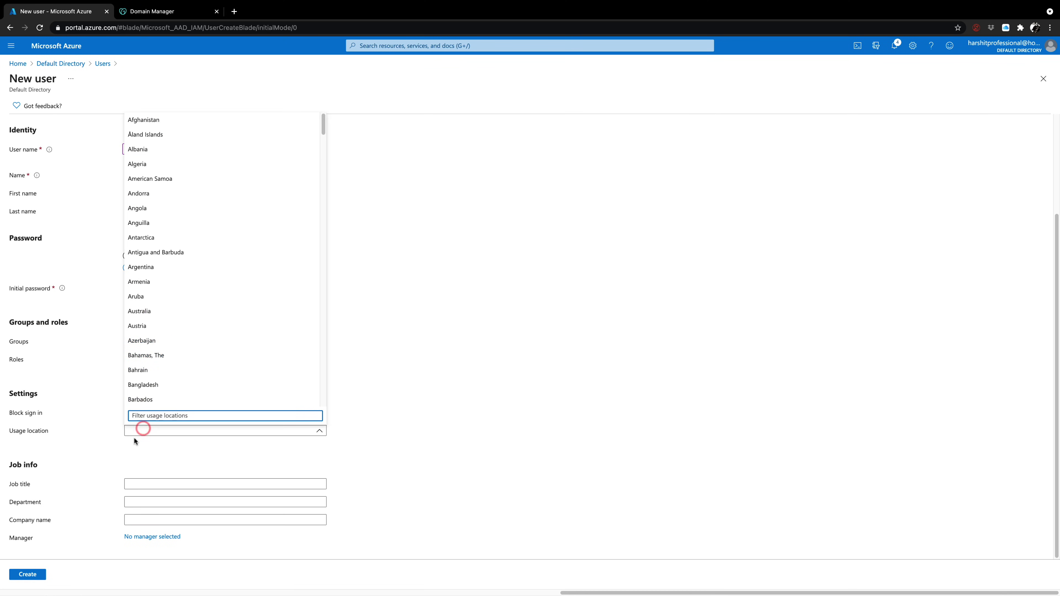
{"action": "type", "text": "India"}
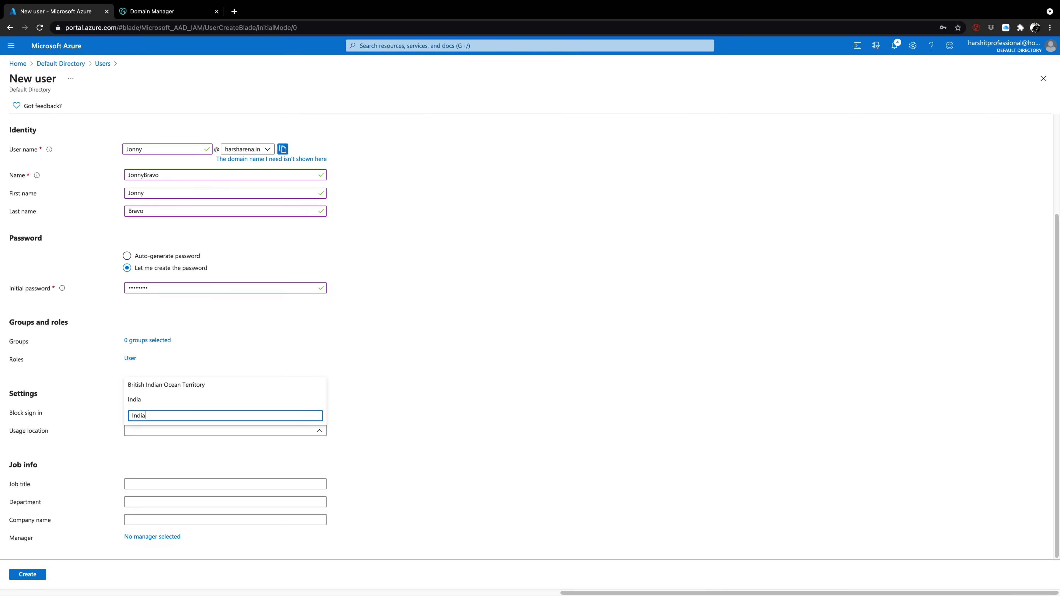
{"action": "left_click", "coordinate": [140, 400]}
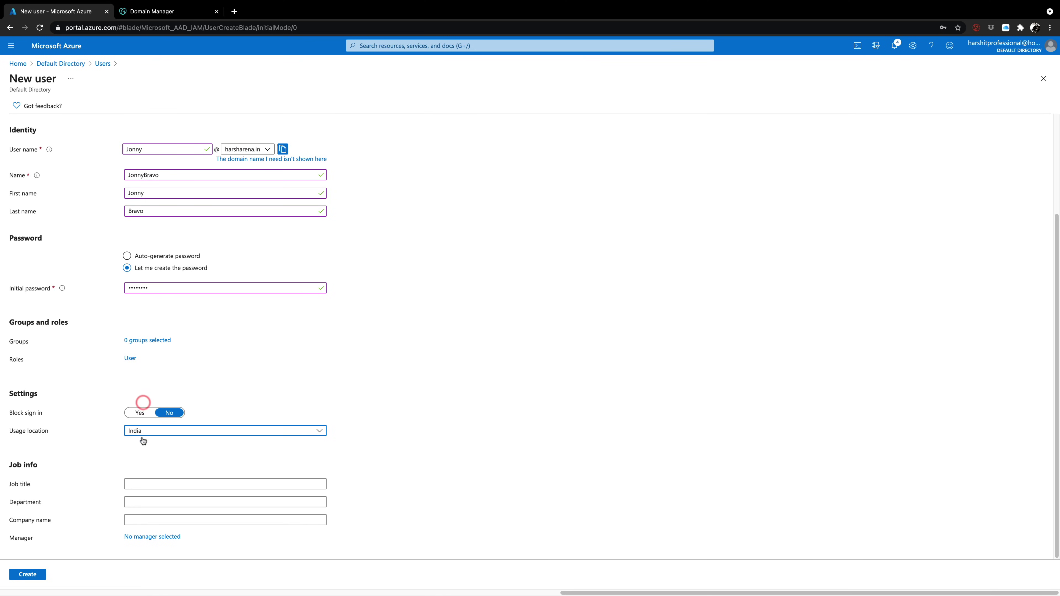
{"action": "left_click", "coordinate": [141, 484]}
{"action": "left_click", "coordinate": [100, 488]}
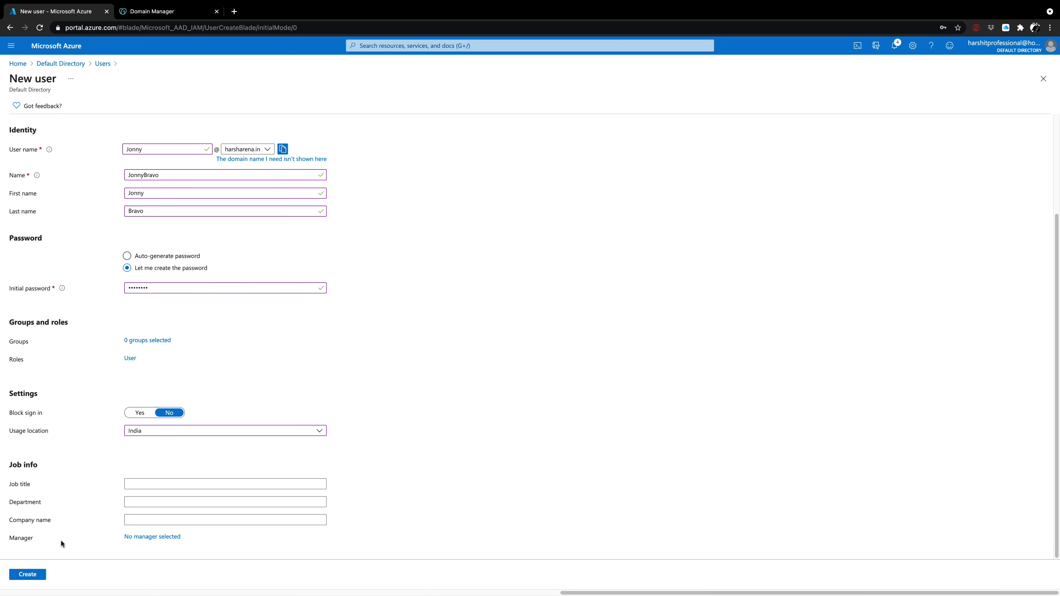
{"action": "left_click", "coordinate": [40, 575]}
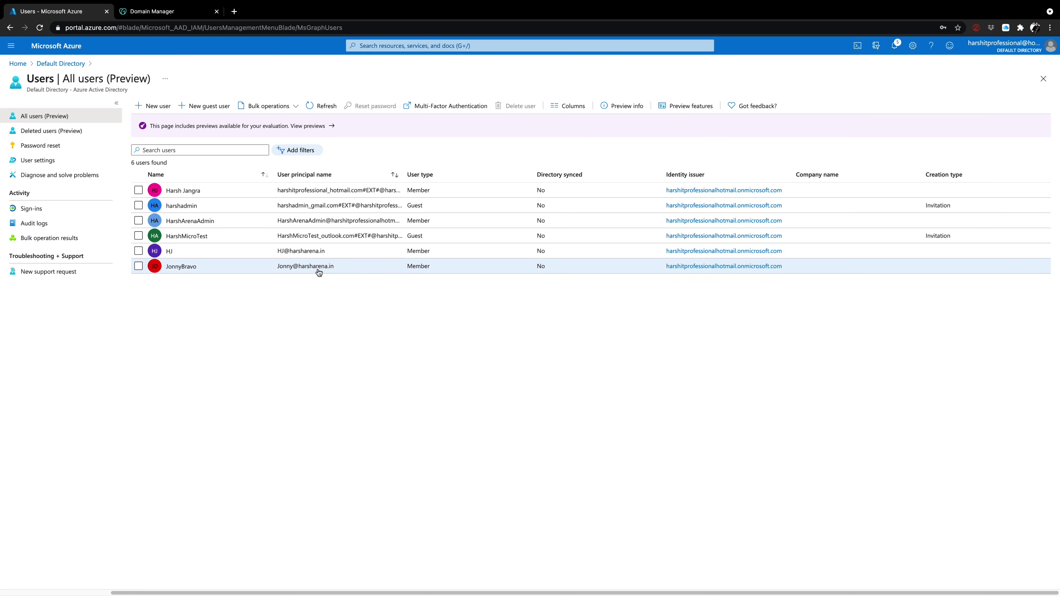
{"action": "mouse_move", "coordinate": [171, 585]}
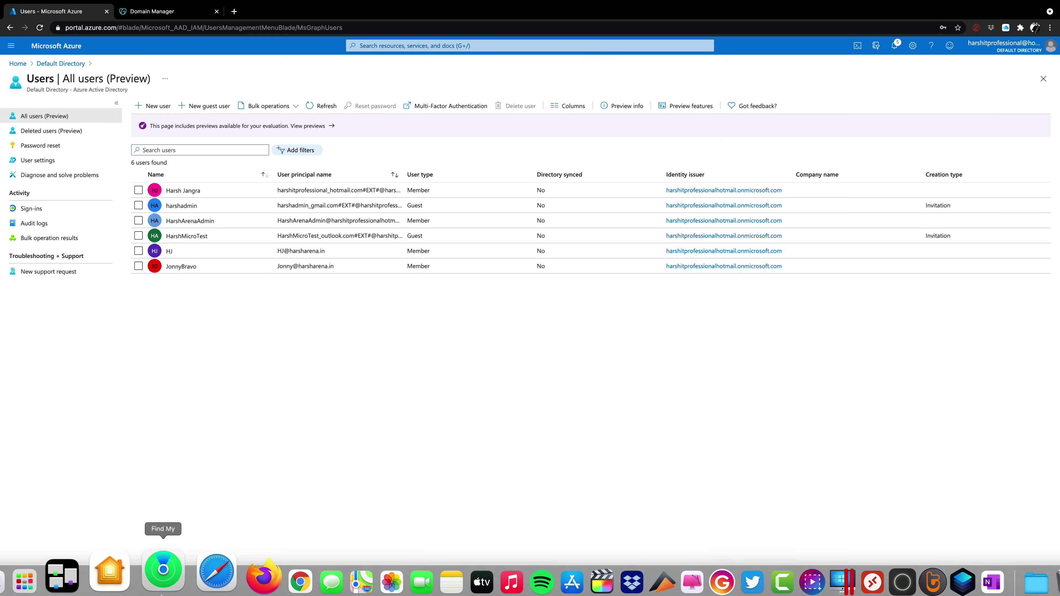
Open a Firefox private window at the Azure portal
{"action": "left_click", "coordinate": [220, 581]}
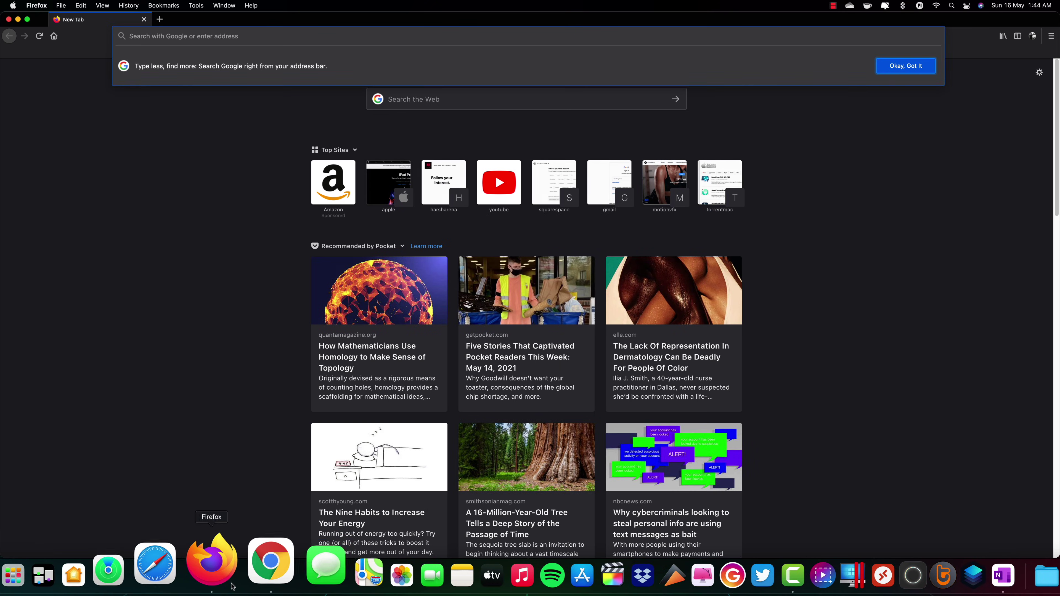
{"action": "right_click", "coordinate": [221, 579]}
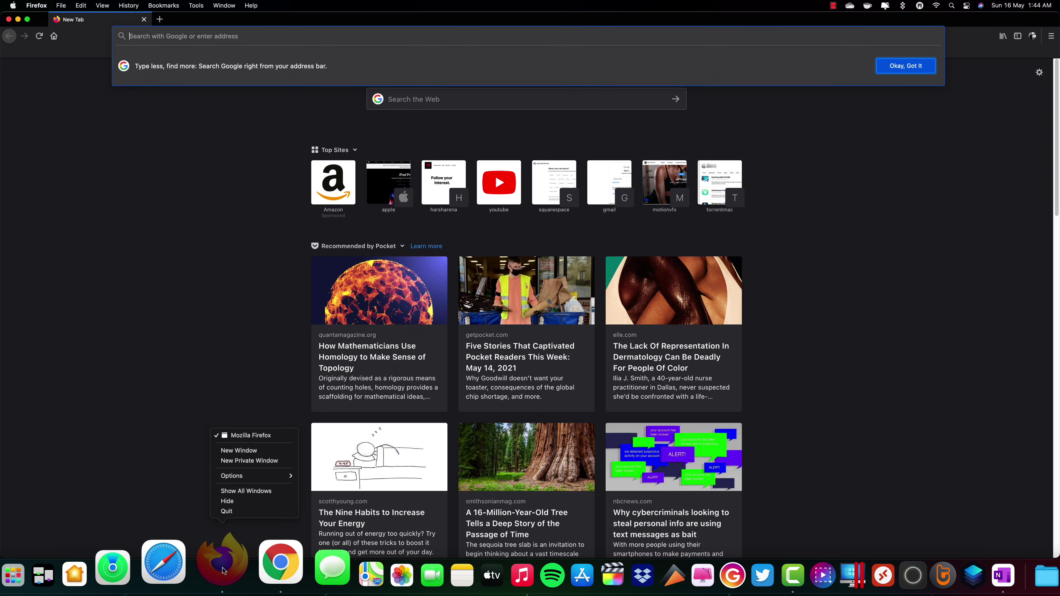
{"action": "left_click", "coordinate": [251, 462]}
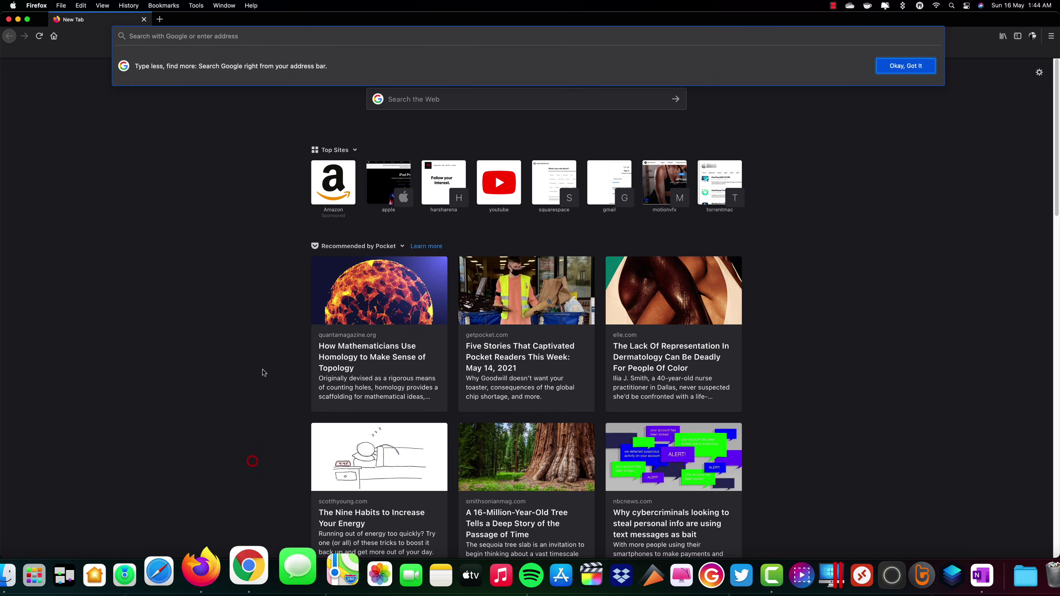
{"action": "type", "text": "portal.azure.com/"}
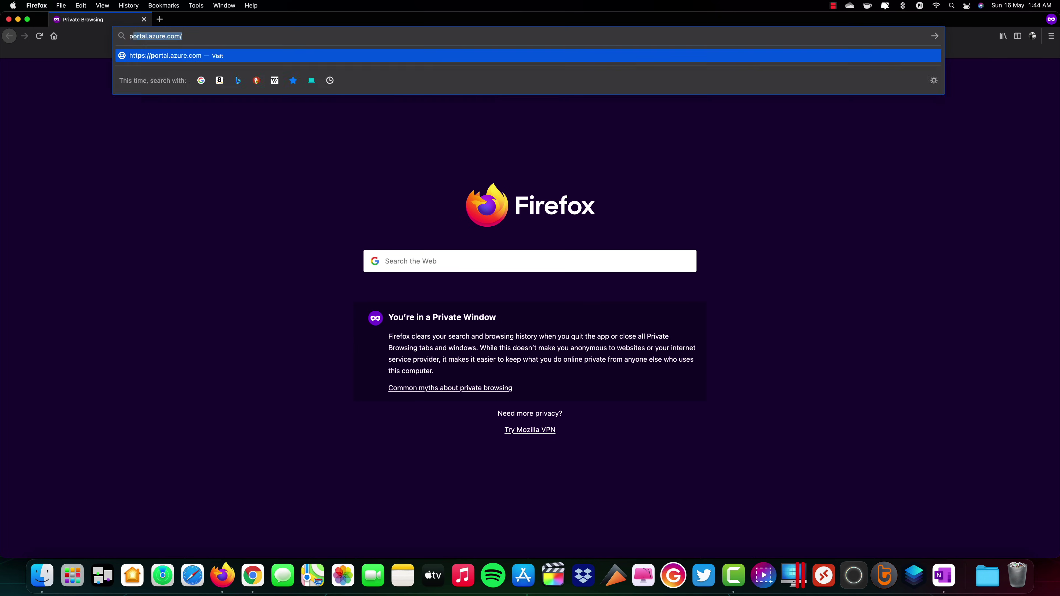
{"action": "key", "text": "Return"}
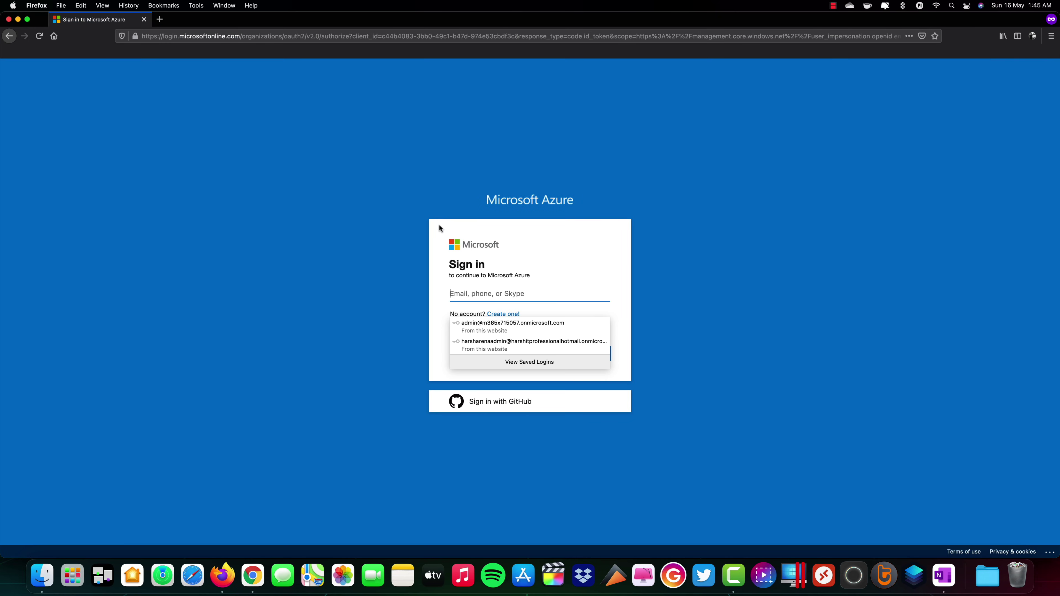
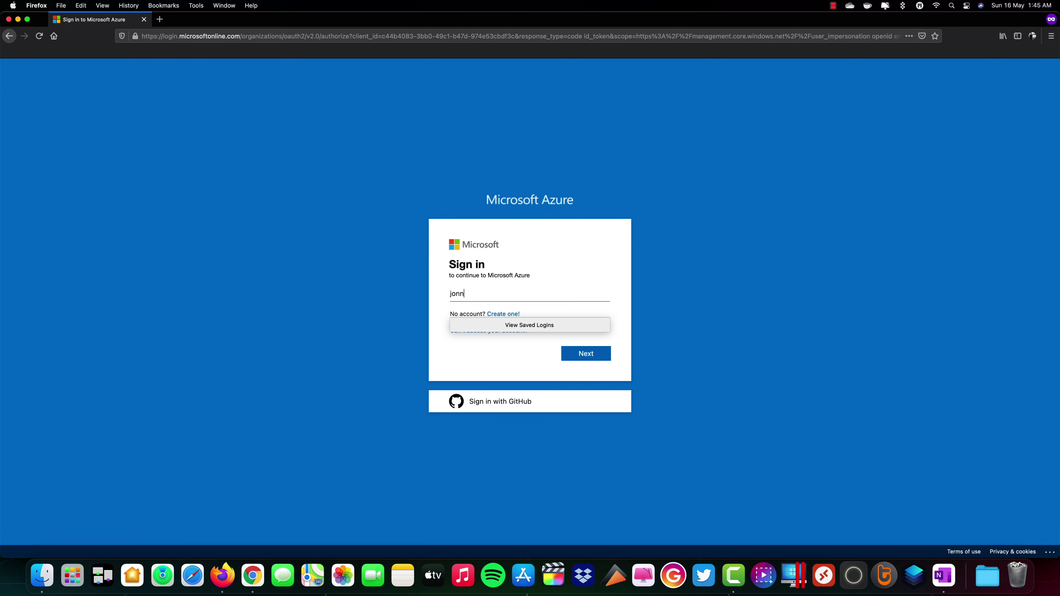
Sign in with the new user's e-mail address and temporary password
{"action": "key", "text": "Return"}
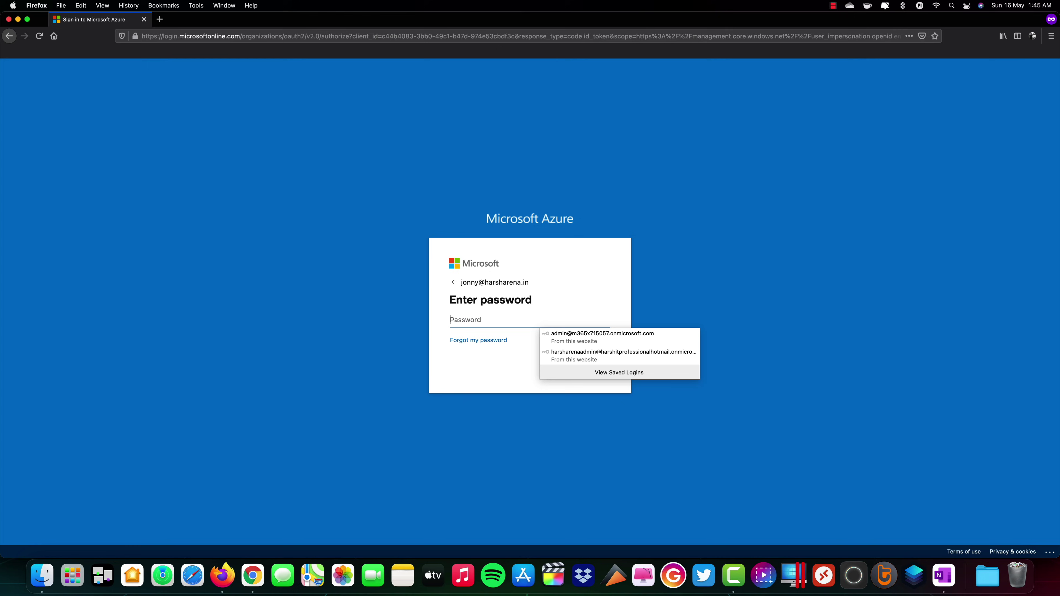
{"action": "type", "text": "P"}
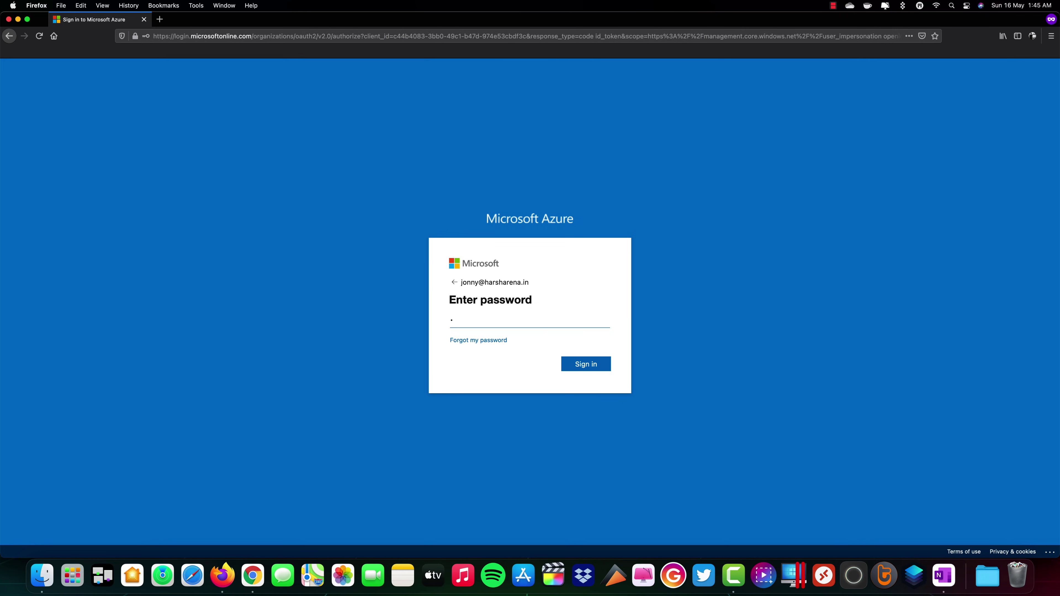
{"action": "key", "text": "Return"}
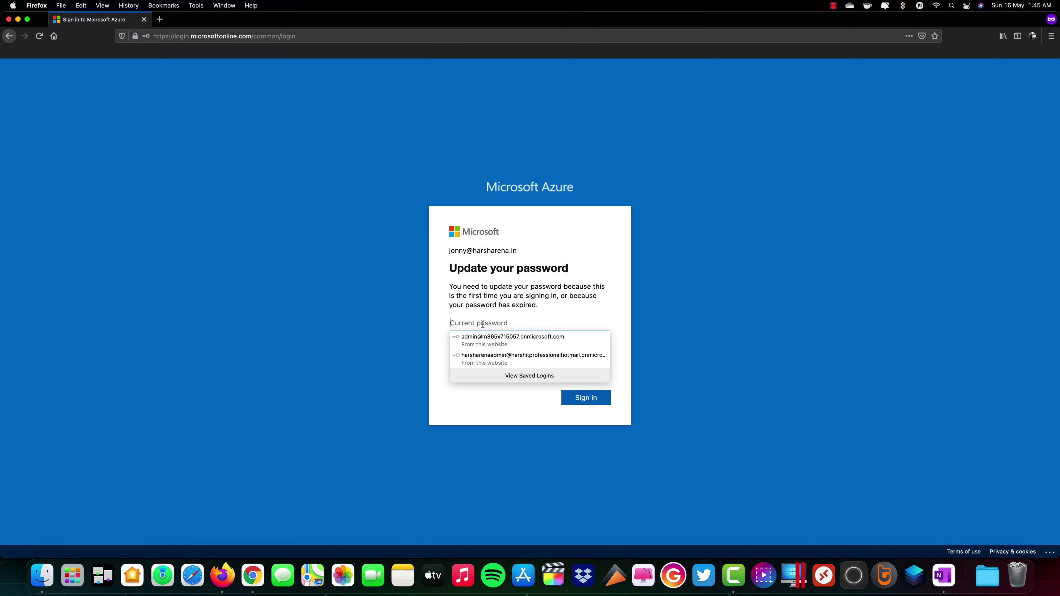
Enter the current temporary password and the new password twice
{"action": "left_click", "coordinate": [454, 390]}
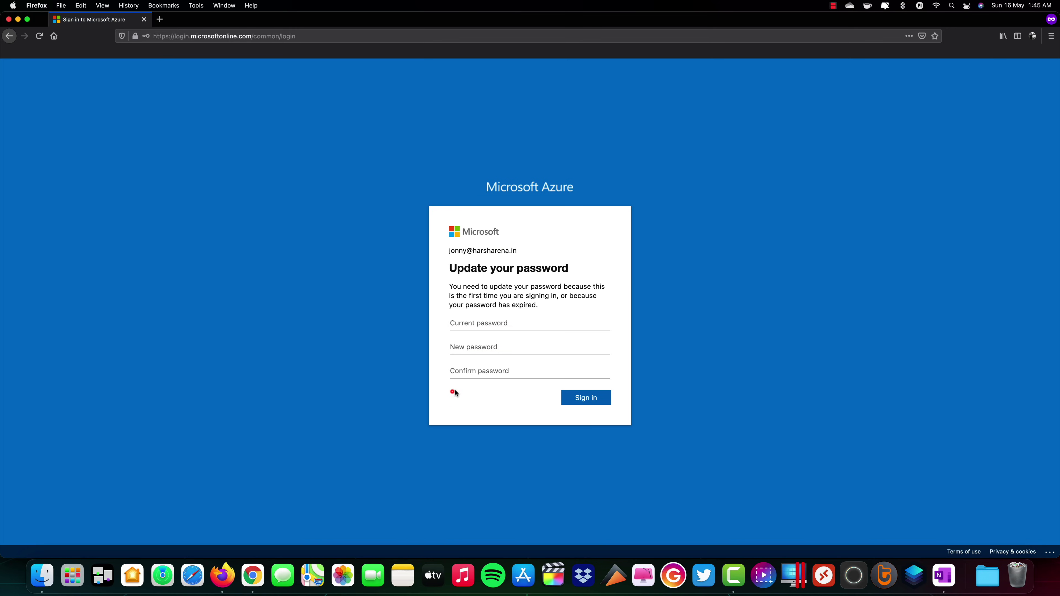
{"action": "left_click", "coordinate": [504, 325]}
{"action": "type", "text": "Passw"}
{"action": "type", "text": "ord"}
{"action": "left_click", "coordinate": [497, 348]}
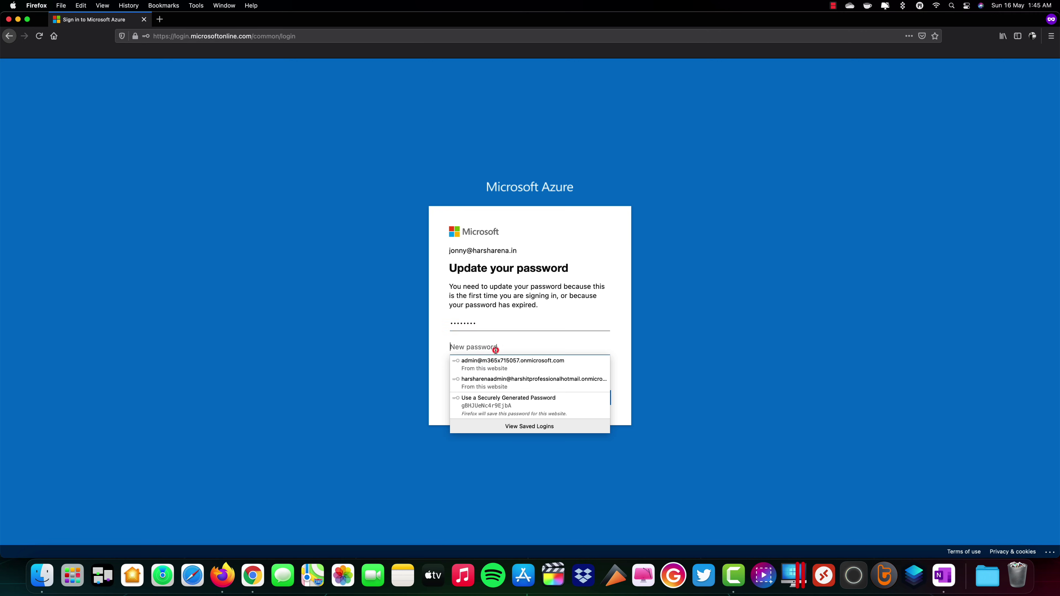
{"action": "type", "text": "P"}
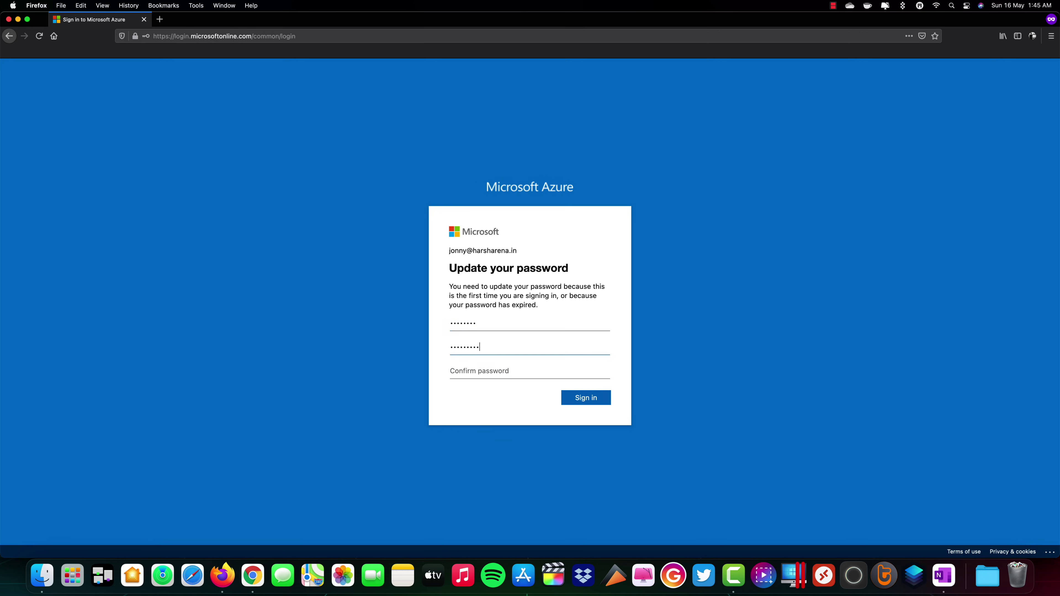
{"action": "left_click", "coordinate": [486, 371]}
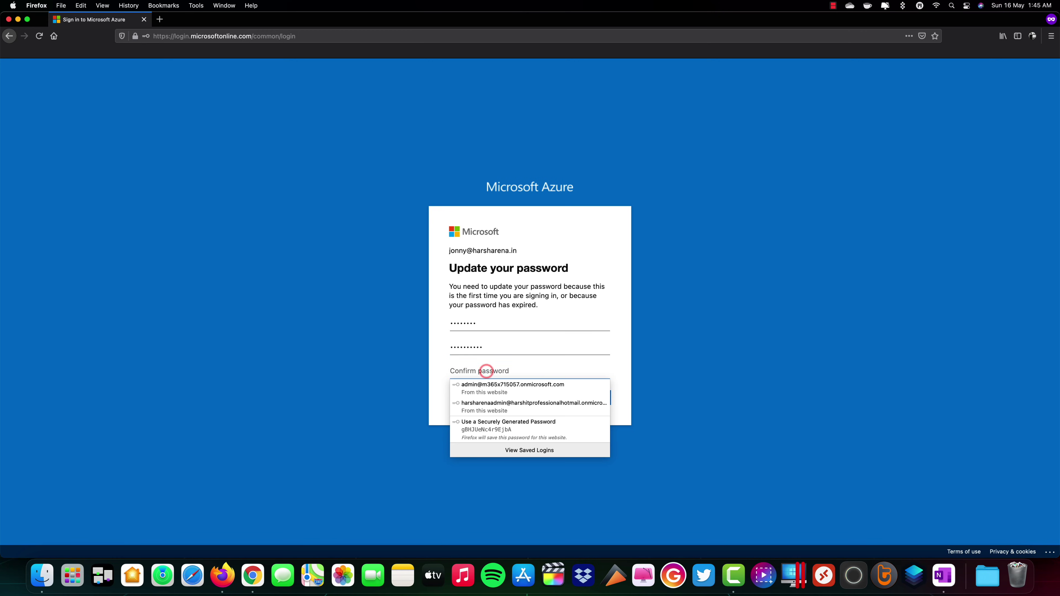
{"action": "type", "text": "••"}
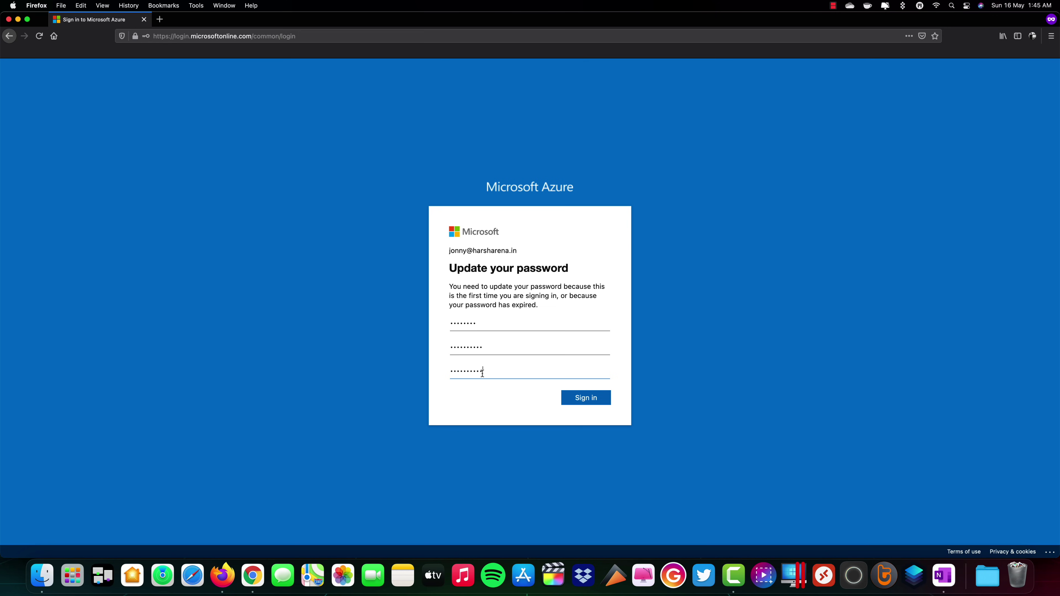
Submit the password change, decline Firefox's saved-login update, and stay signed in
{"action": "left_click", "coordinate": [587, 399]}
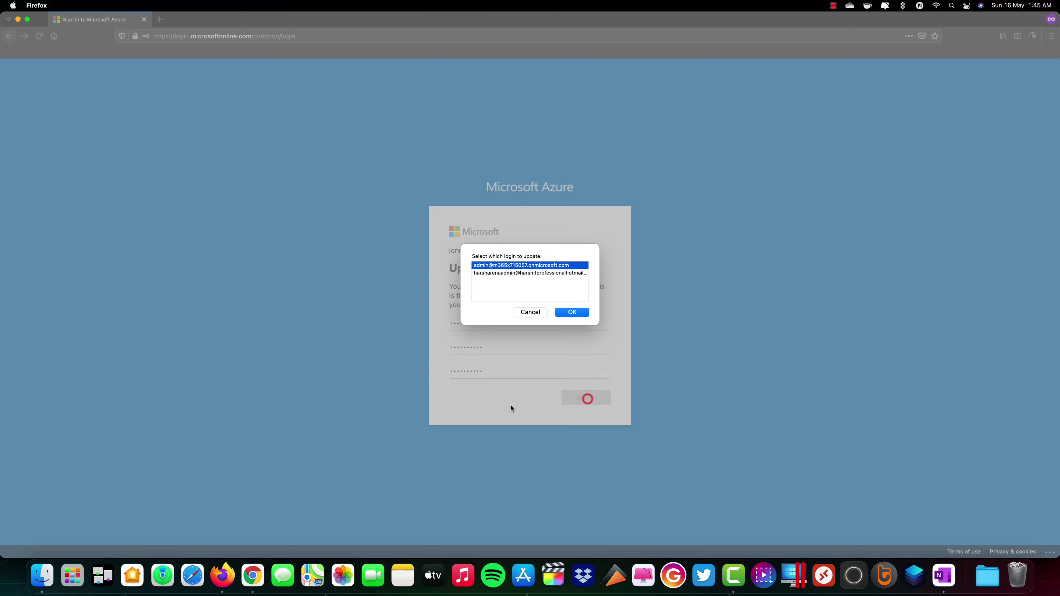
{"action": "left_click", "coordinate": [531, 313]}
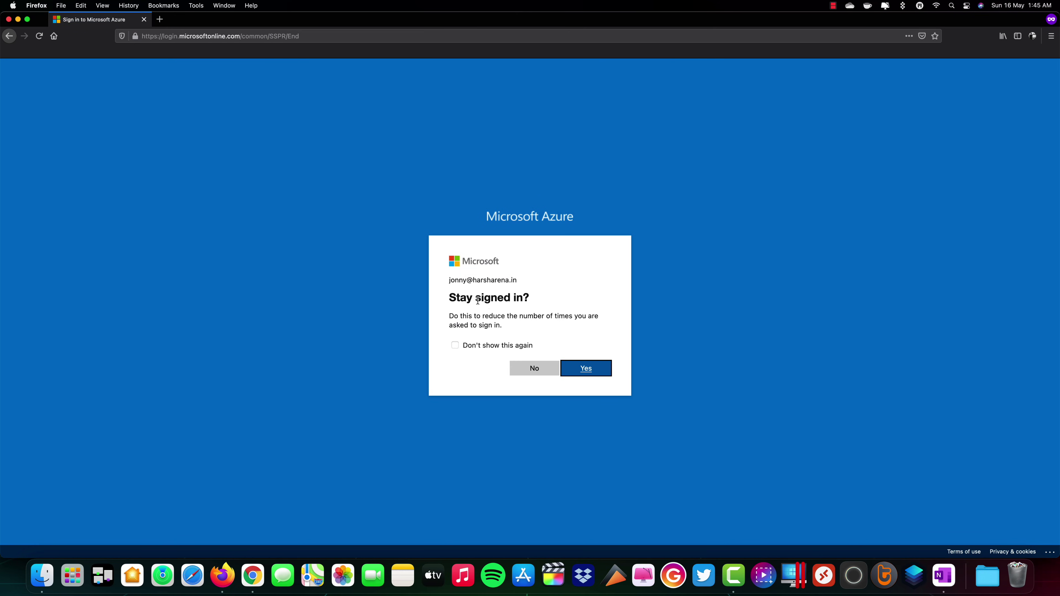
{"action": "left_click", "coordinate": [583, 373]}
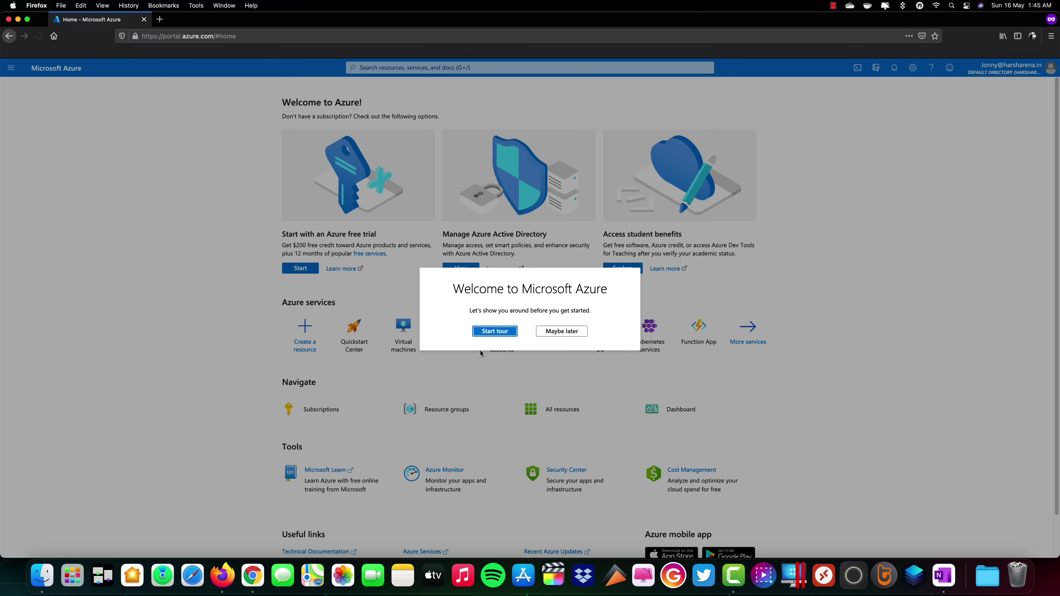
Skip the welcome tour, verify the signed-in account has no virtual machines, then return to Chrome
{"action": "left_click", "coordinate": [552, 332]}
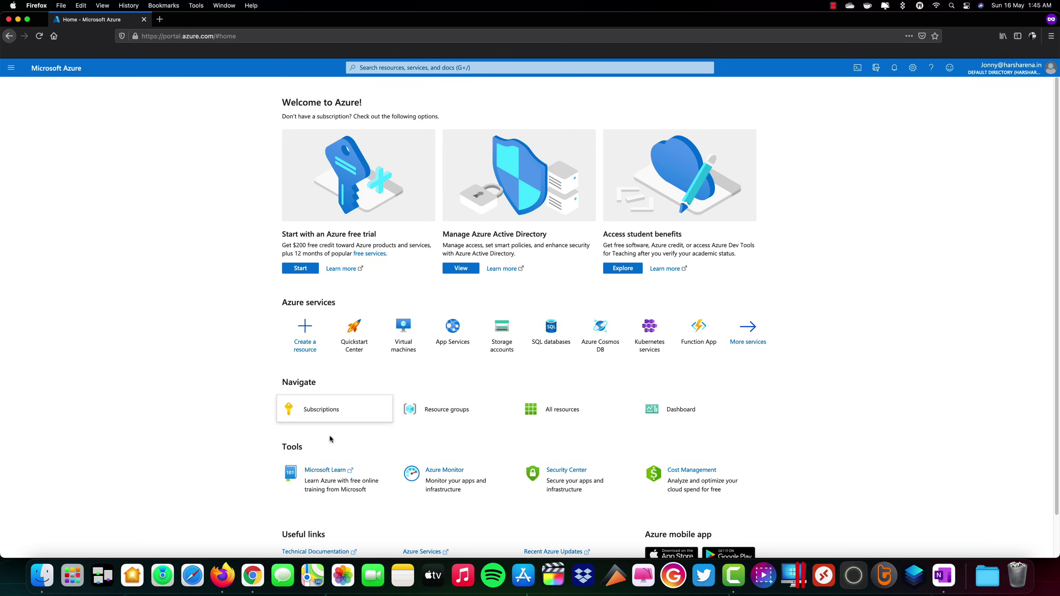
{"action": "left_click", "coordinate": [1017, 74]}
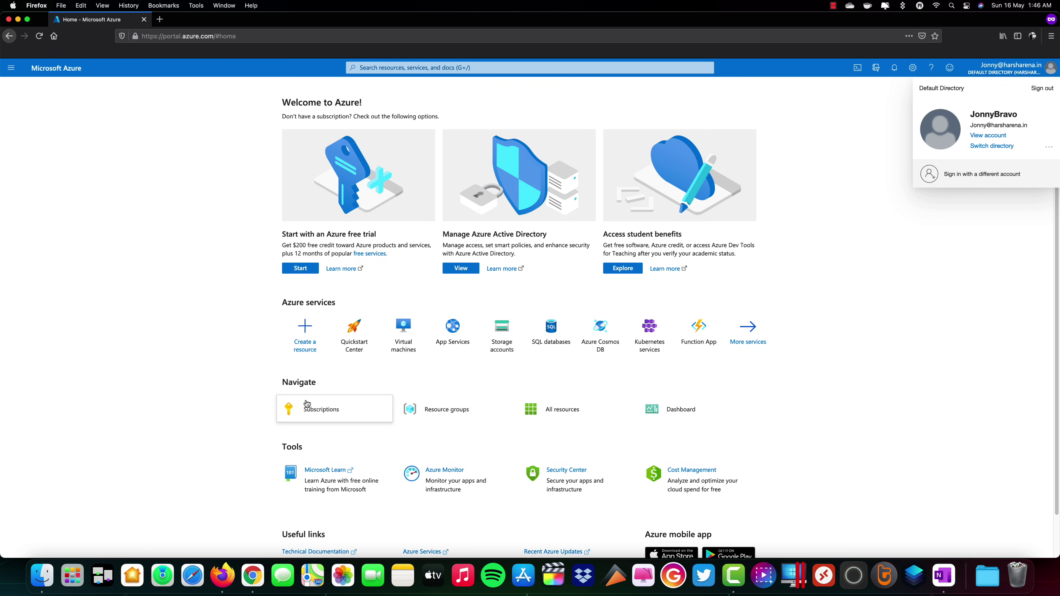
{"action": "left_click", "coordinate": [410, 333]}
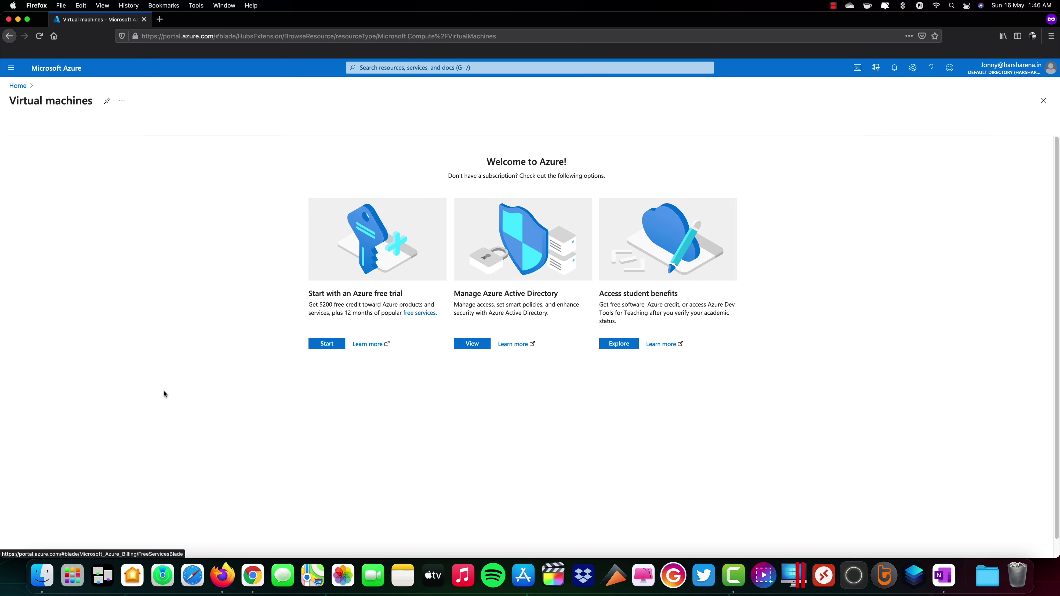
{"action": "left_click", "coordinate": [250, 576]}
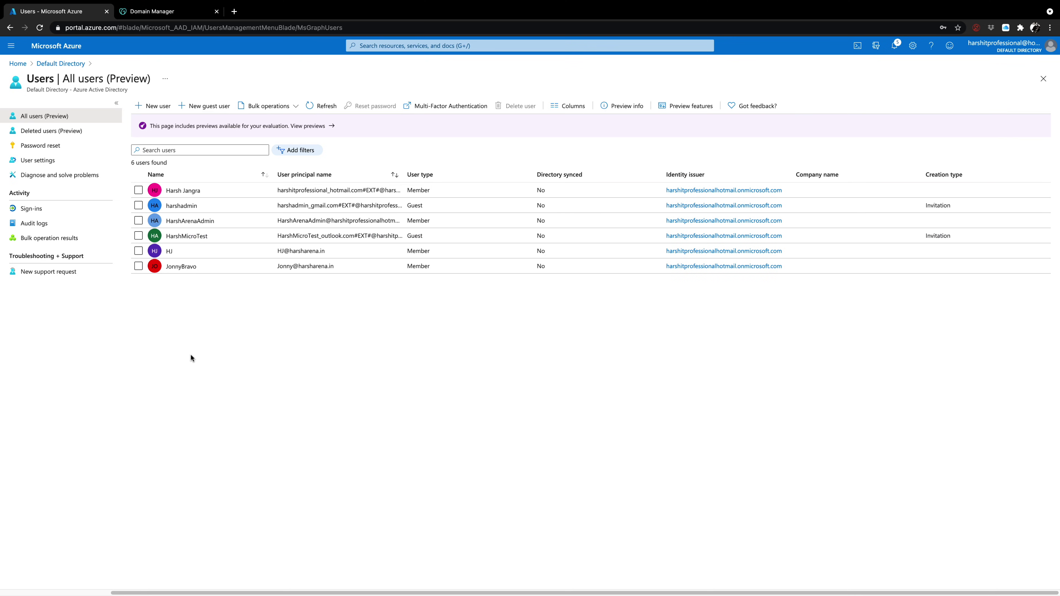
Open HarshArenaServer from Home's Recent resources and go to its Access control (IAM)
{"action": "left_click", "coordinate": [26, 68]}
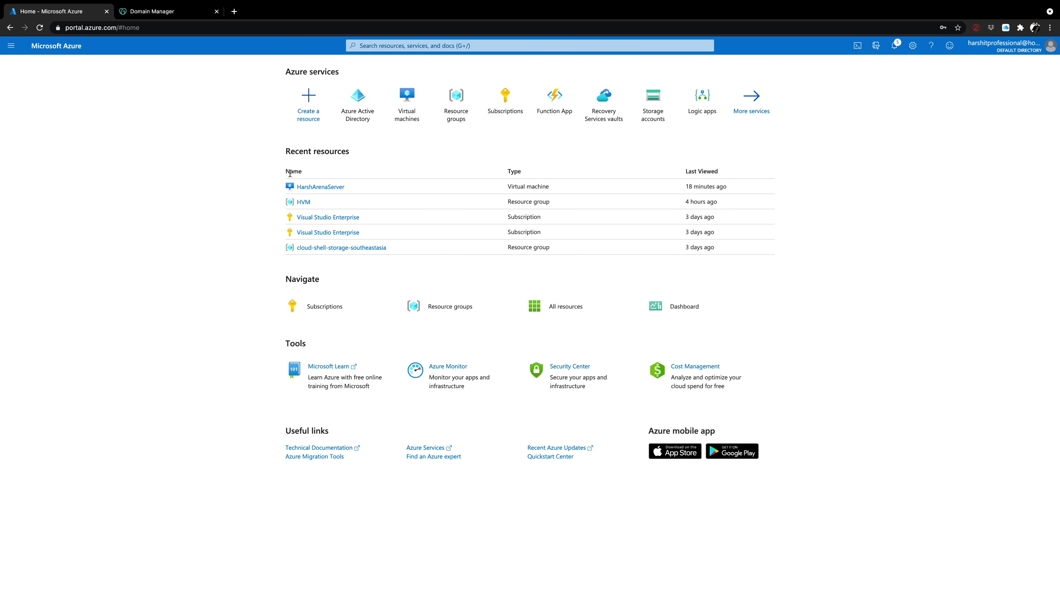
{"action": "left_click", "coordinate": [308, 187]}
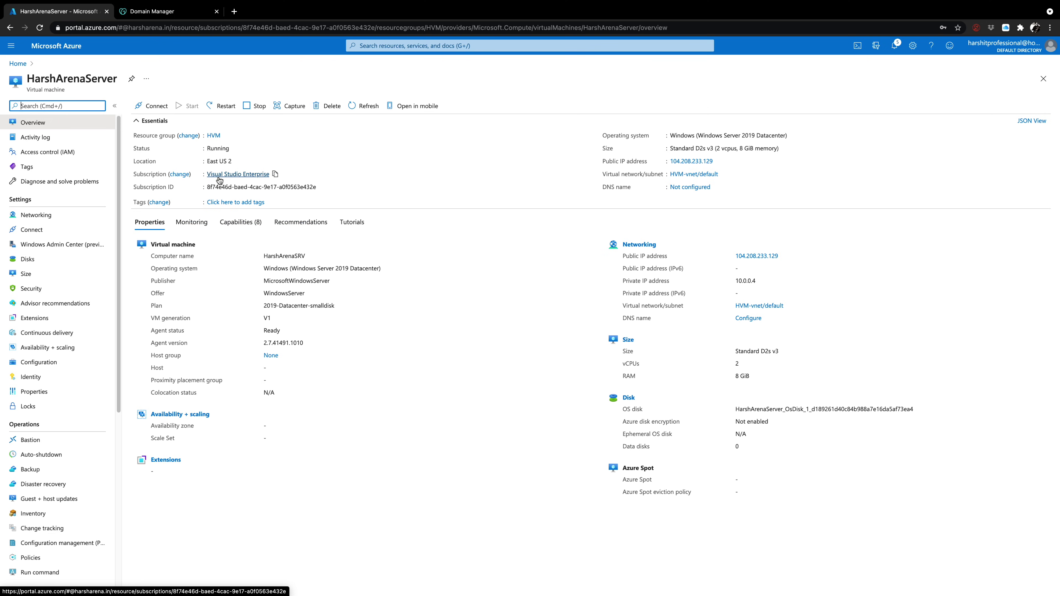
{"action": "left_click", "coordinate": [85, 157]}
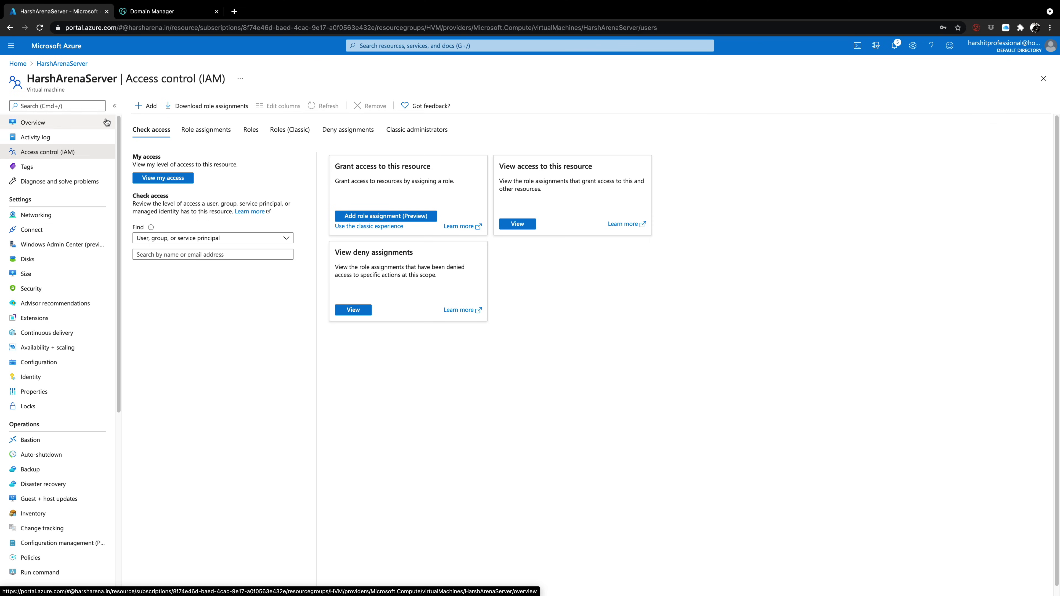
Start a new role assignment and choose the Owner role
{"action": "left_click", "coordinate": [148, 109]}
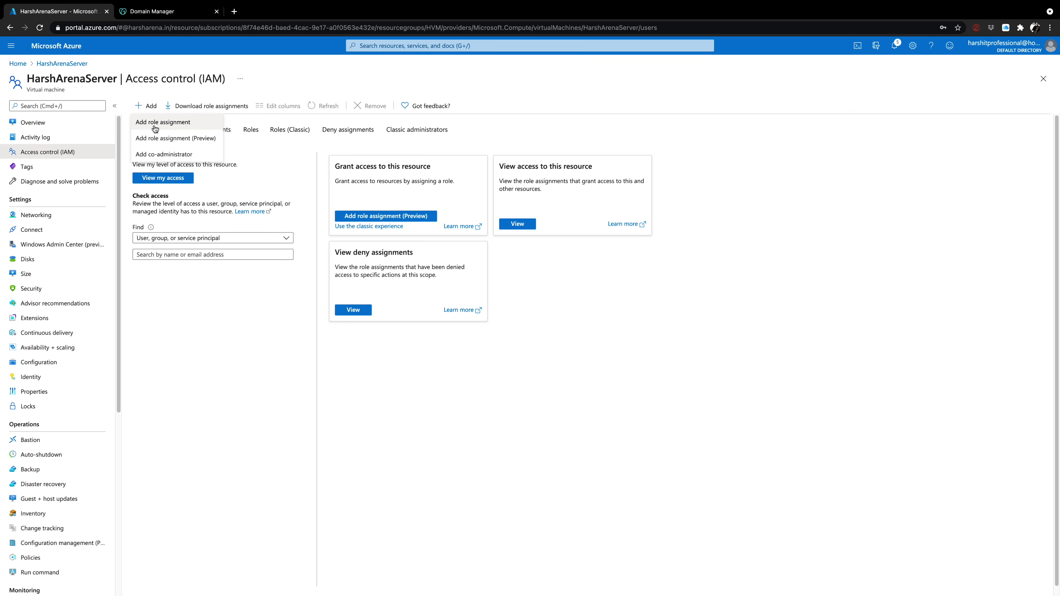
{"action": "left_click", "coordinate": [154, 122]}
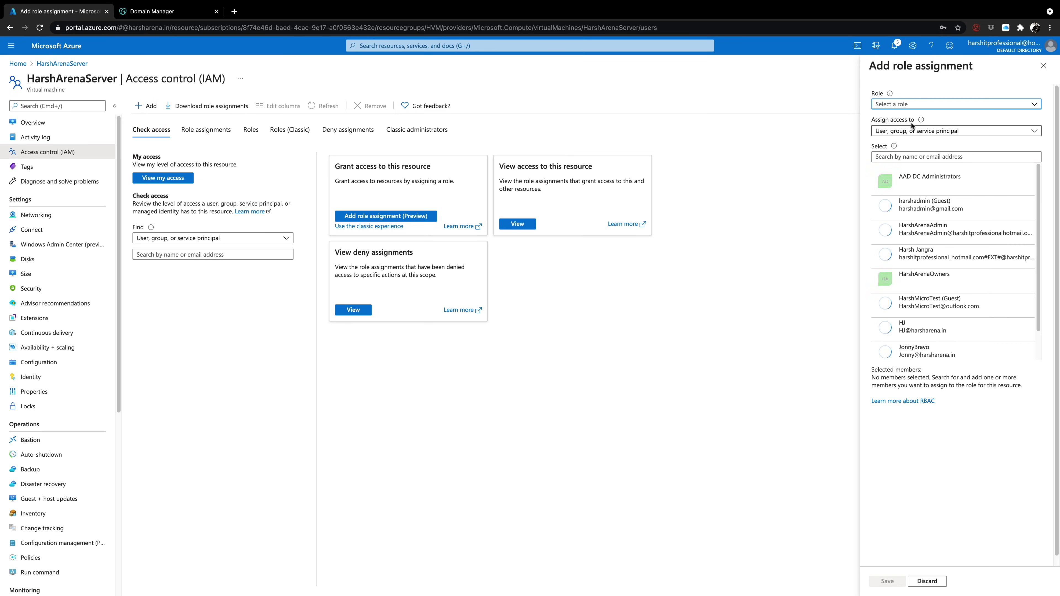
{"action": "left_click", "coordinate": [900, 104]}
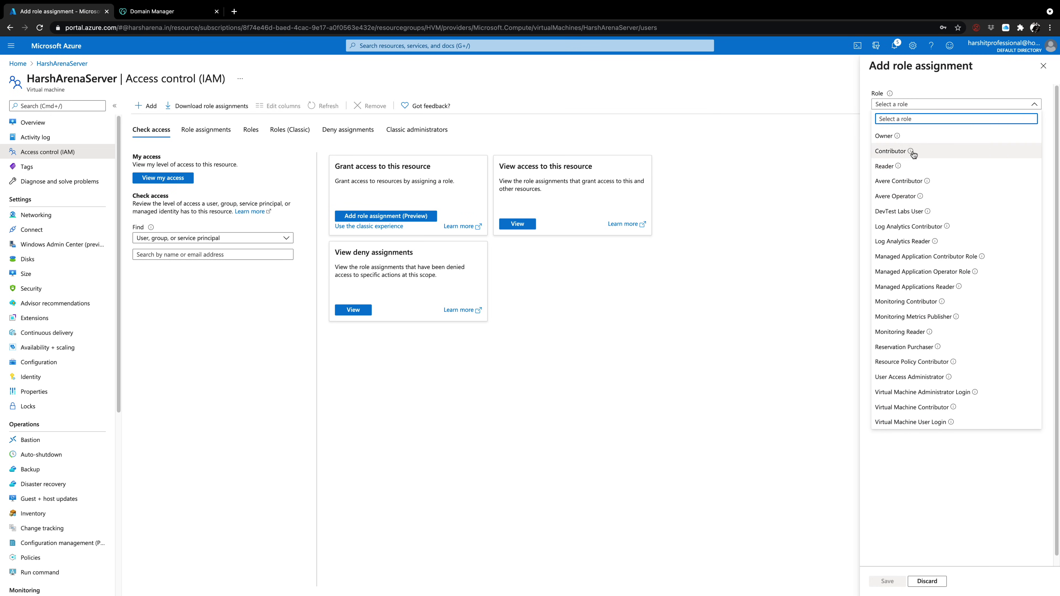
{"action": "mouse_move", "coordinate": [912, 153]}
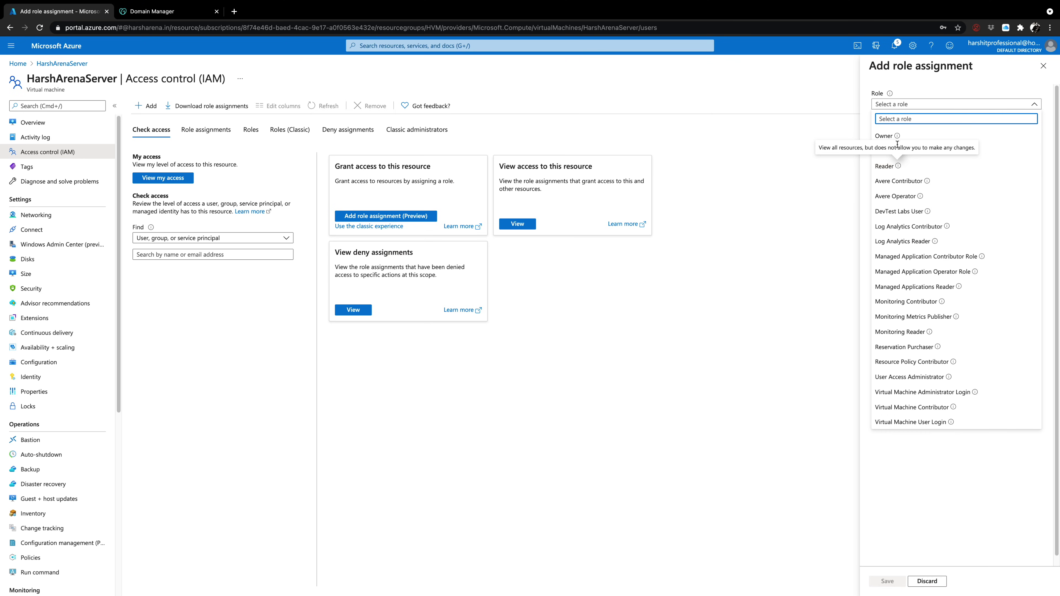
{"action": "left_click", "coordinate": [886, 137]}
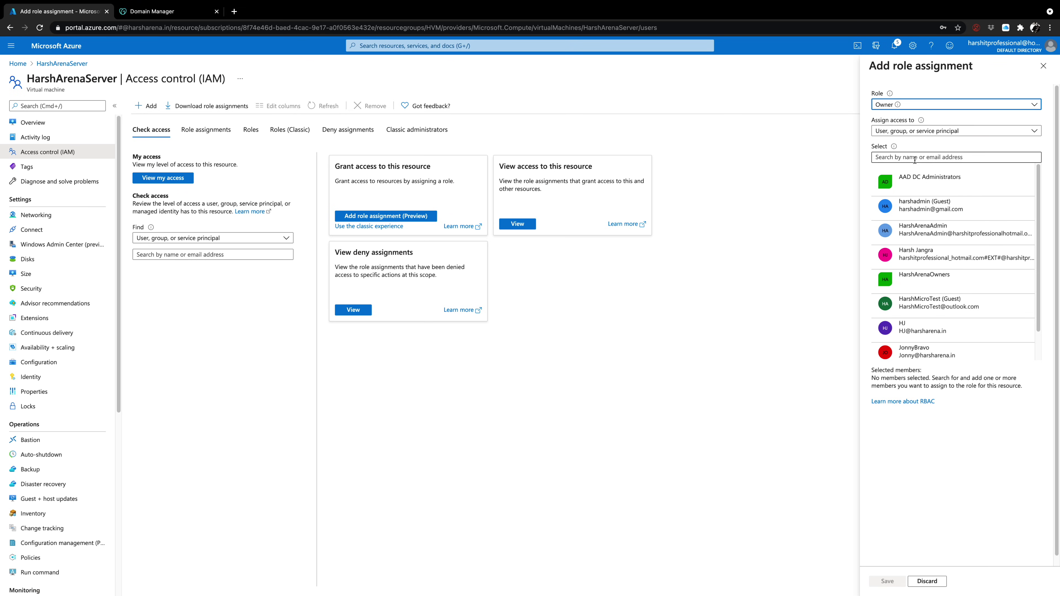
Assign Owner to the new user as a user, group, or service principal and save
{"action": "left_click", "coordinate": [891, 133]}
{"action": "left_click", "coordinate": [890, 131]}
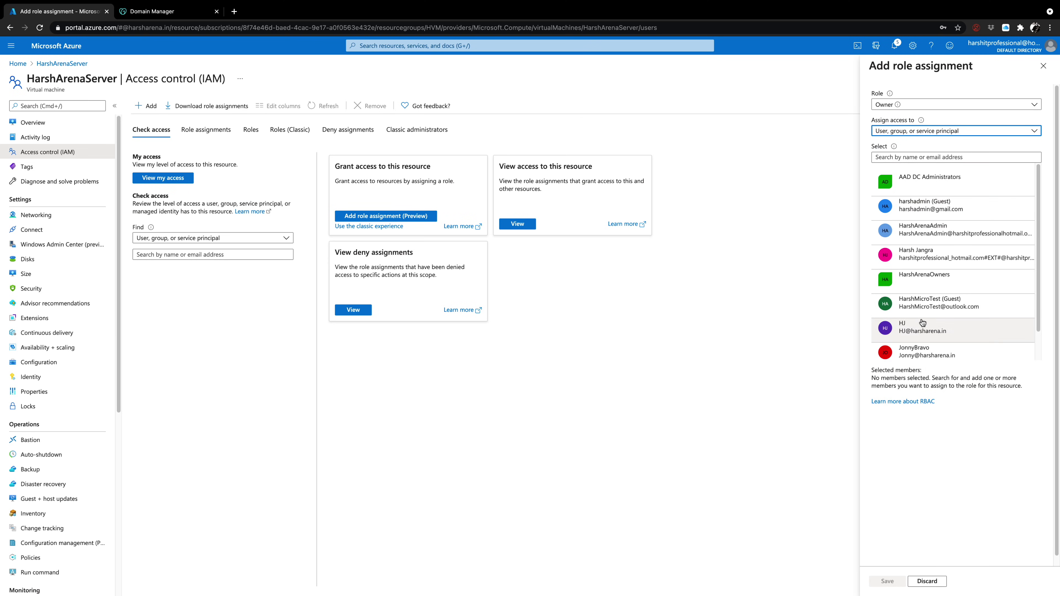
{"action": "left_click", "coordinate": [921, 351]}
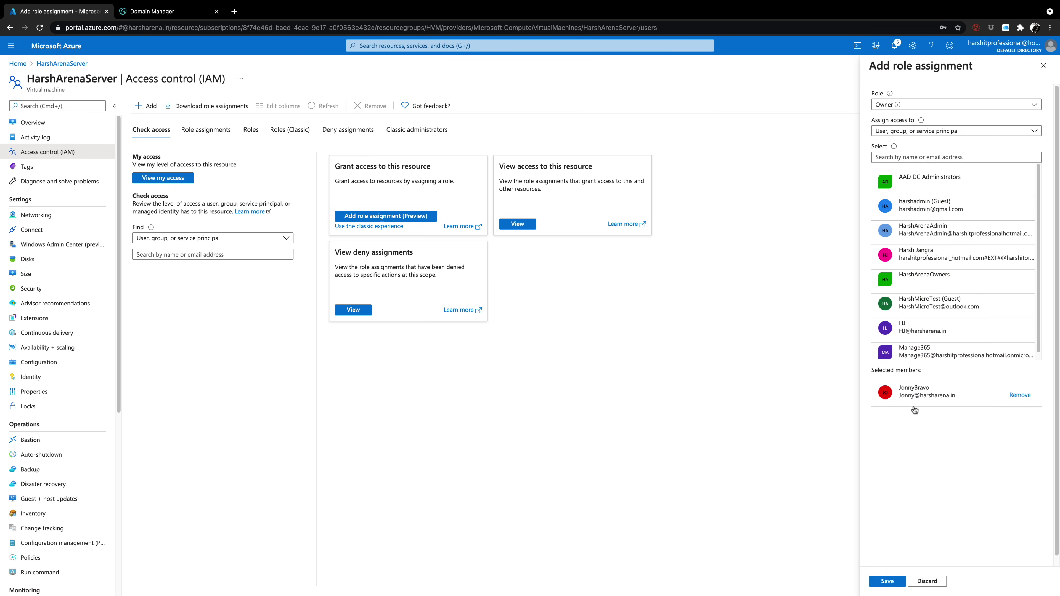
{"action": "left_click", "coordinate": [887, 581]}
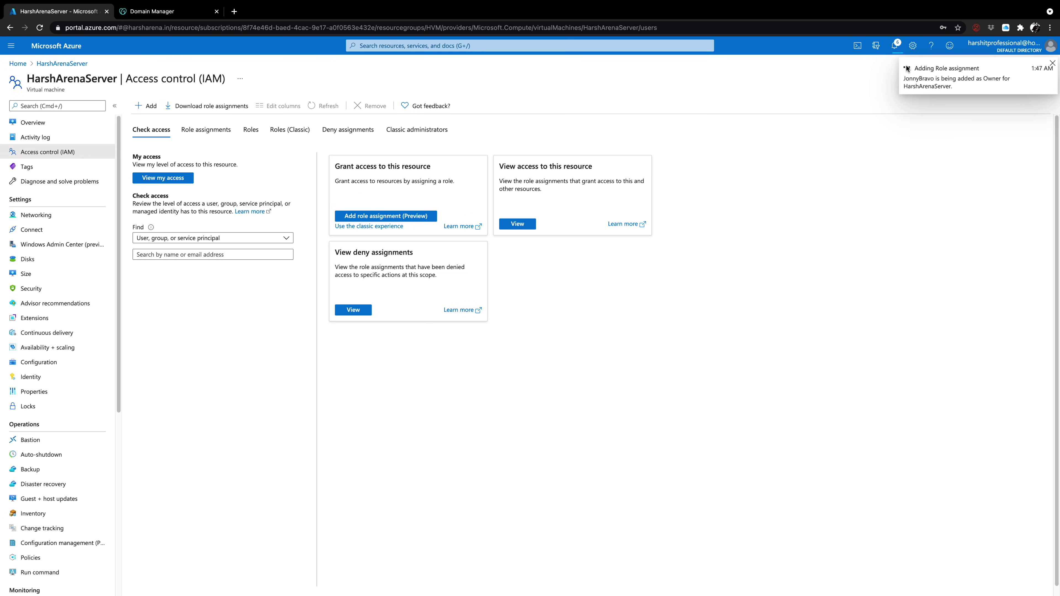
Check notifications, then search 'Jon' under Check access to view the user's Owner assignment
{"action": "left_click", "coordinate": [896, 46]}
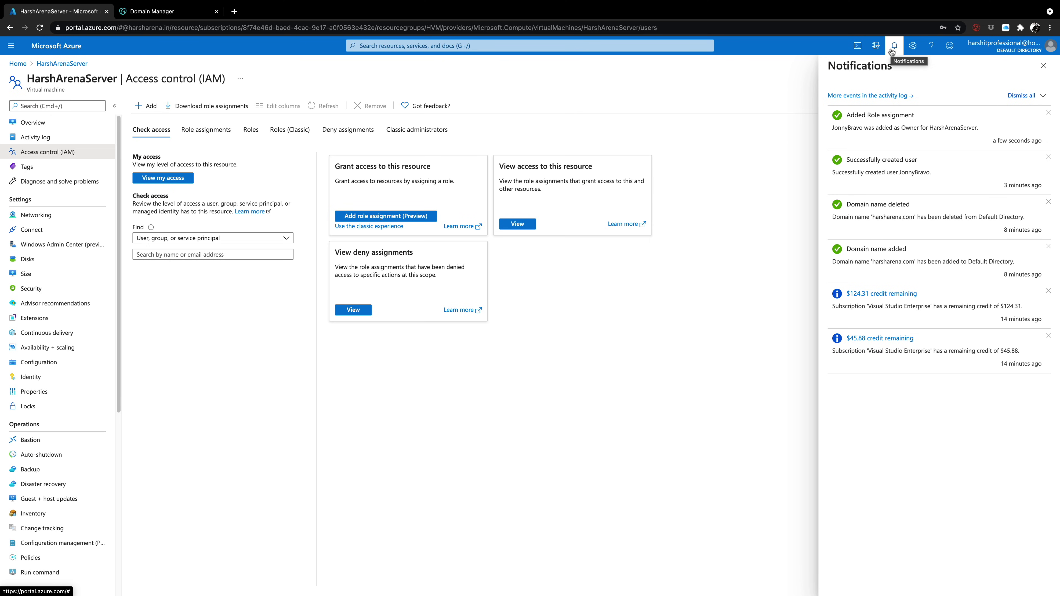
{"action": "left_click", "coordinate": [893, 46]}
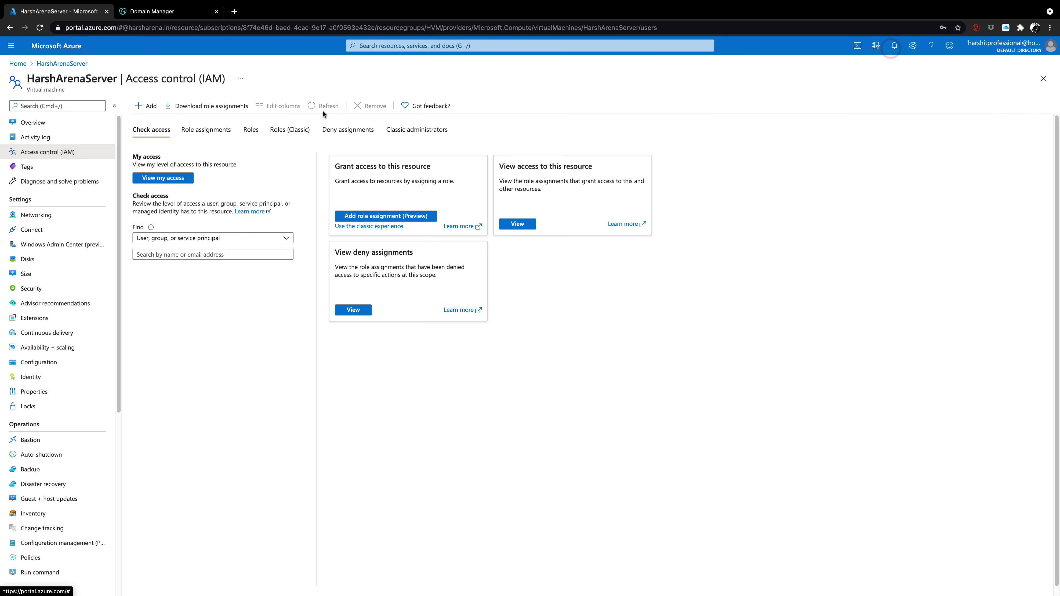
{"action": "left_click", "coordinate": [180, 253]}
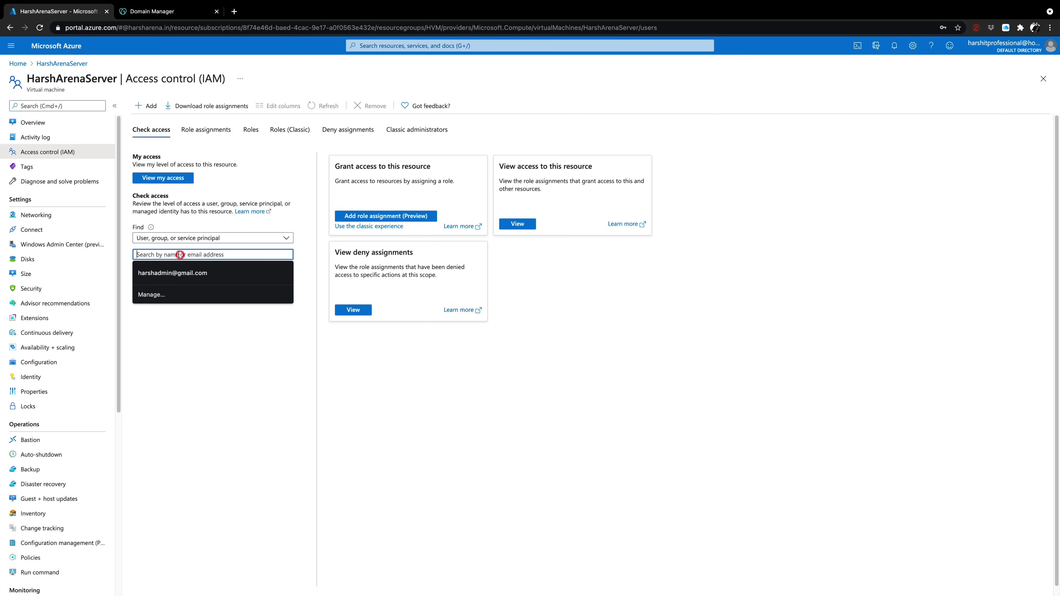
{"action": "type", "text": "Jon"}
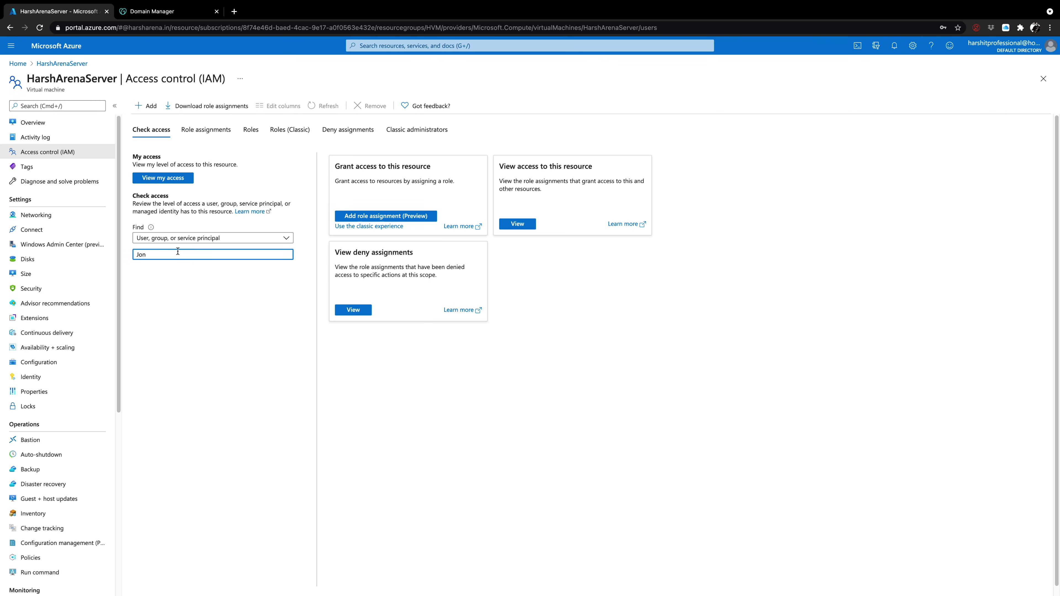
{"action": "left_click", "coordinate": [183, 272]}
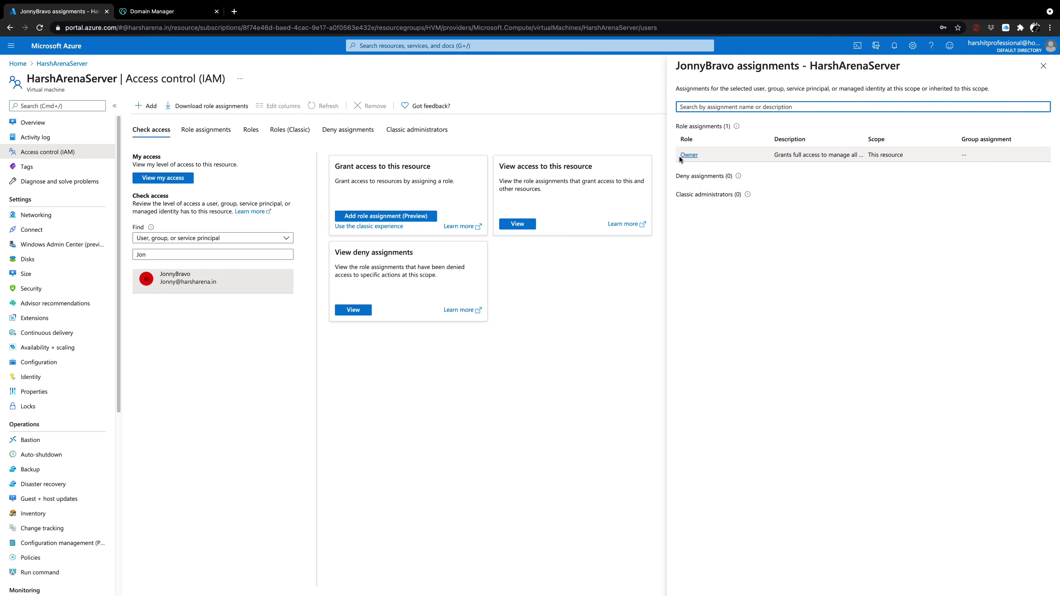
{"action": "left_click", "coordinate": [168, 547]}
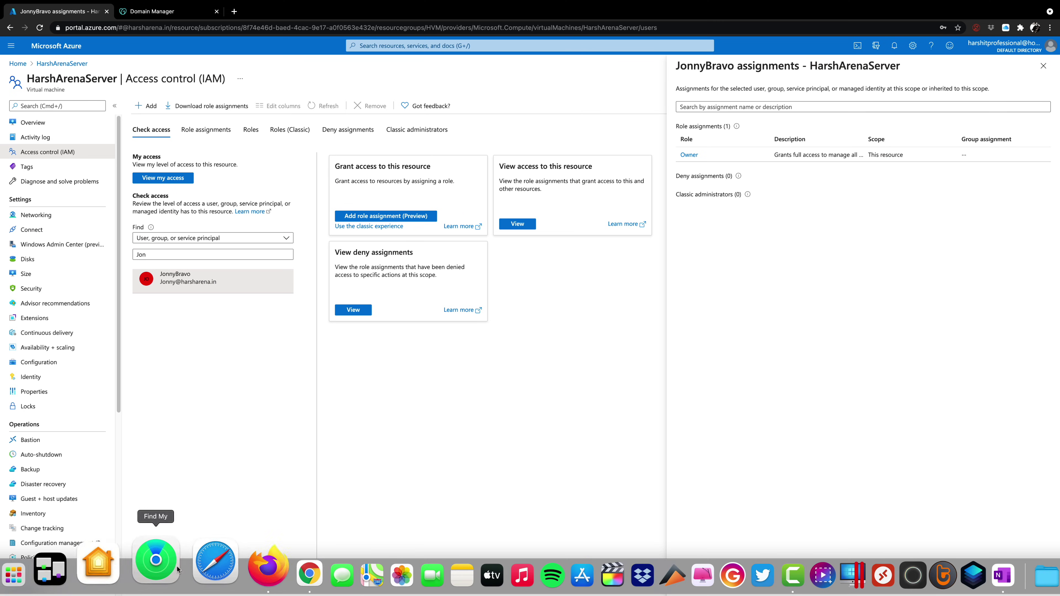
Switch to Firefox, make it full screen, reload the virtual machines page, and dismiss the survey
{"action": "left_click", "coordinate": [222, 568]}
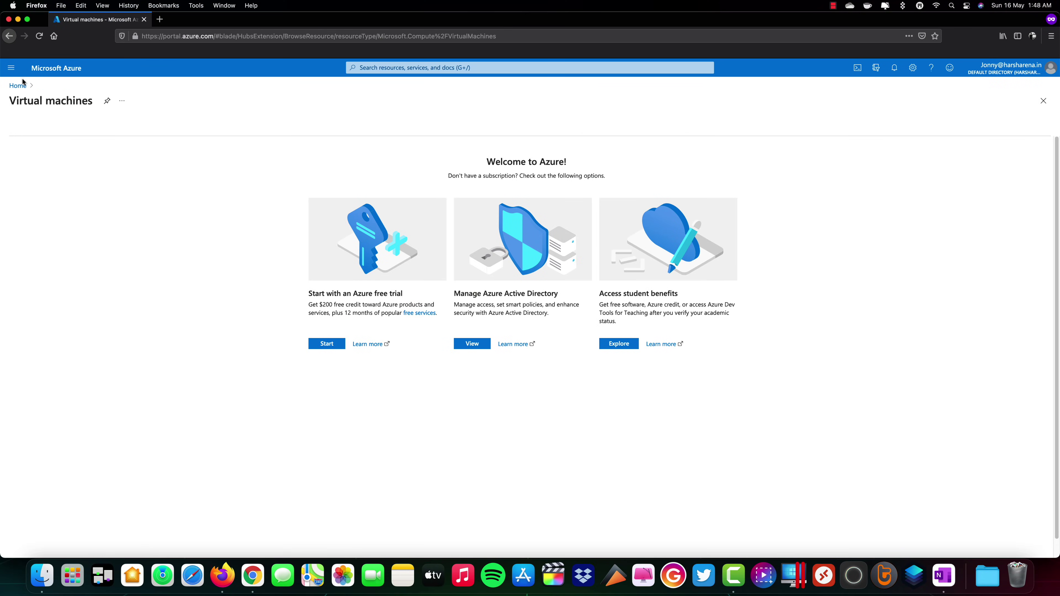
{"action": "left_click", "coordinate": [28, 20]}
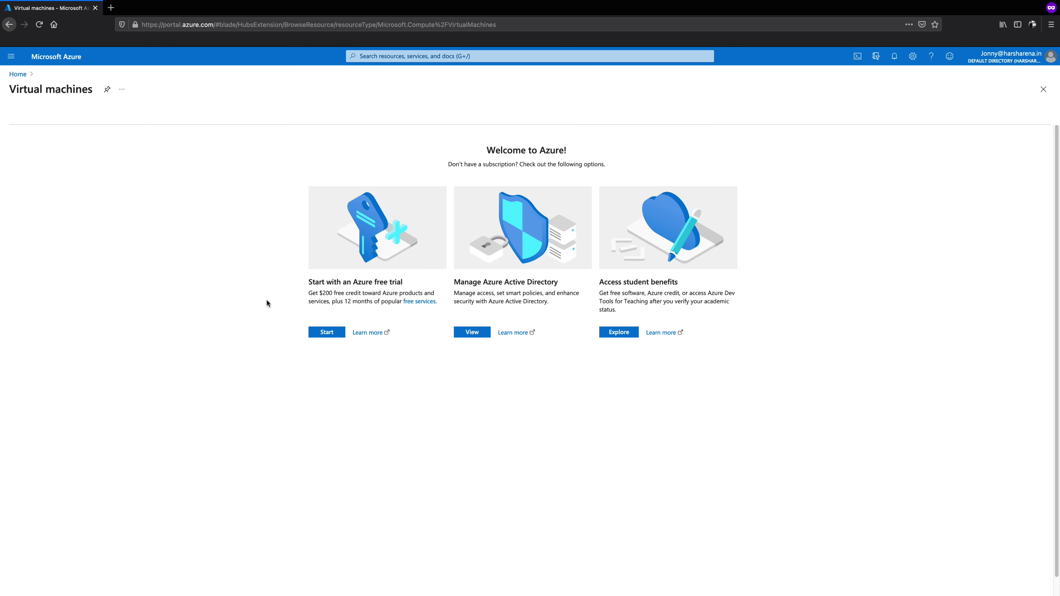
{"action": "left_click", "coordinate": [39, 24]}
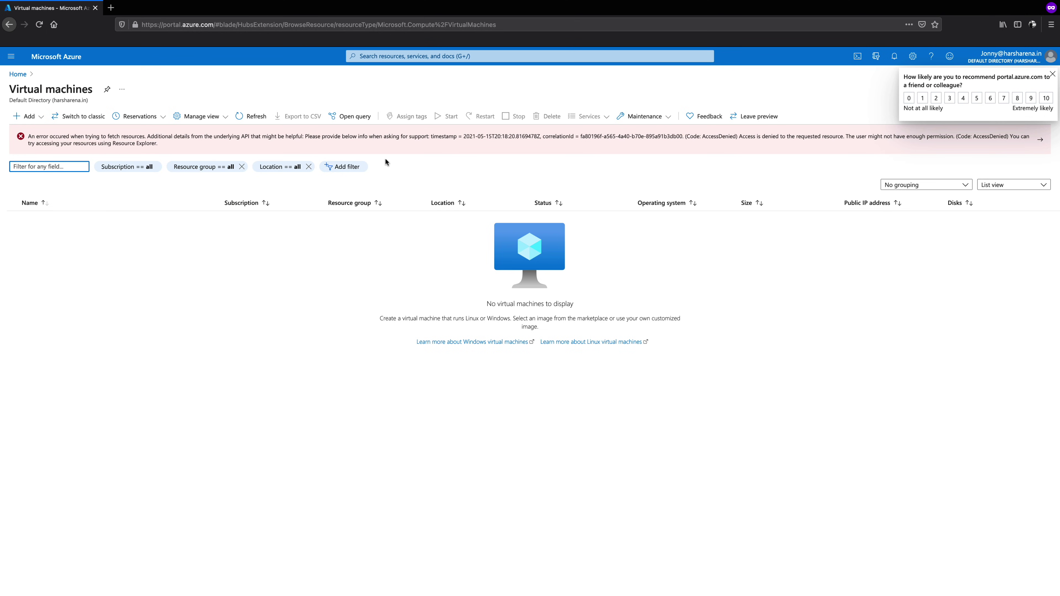
{"action": "left_click", "coordinate": [1053, 71]}
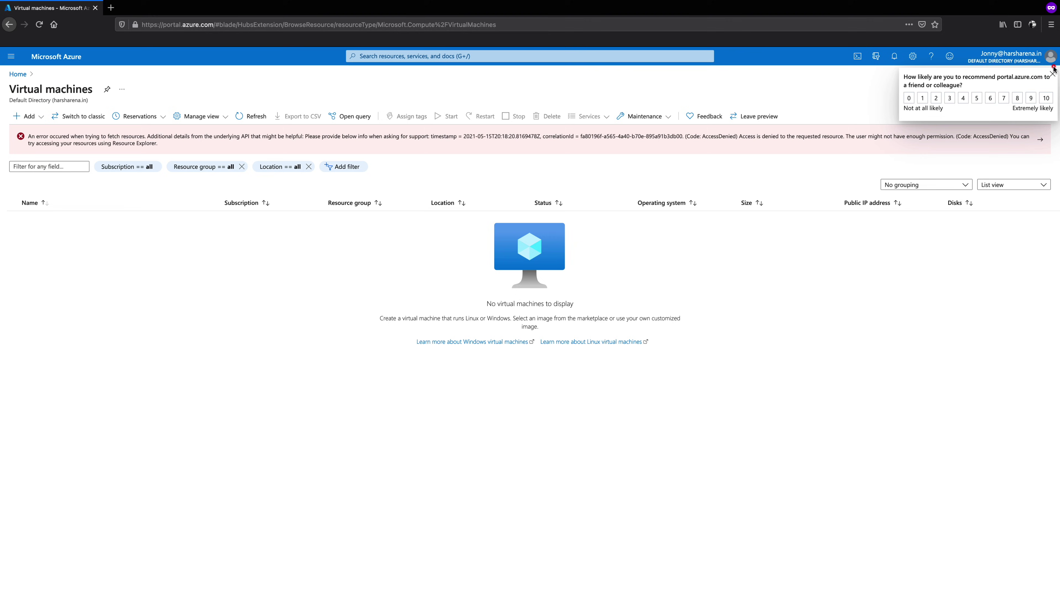
Sign the new user out, then back in with the new password, staying signed in
{"action": "left_click", "coordinate": [1004, 58]}
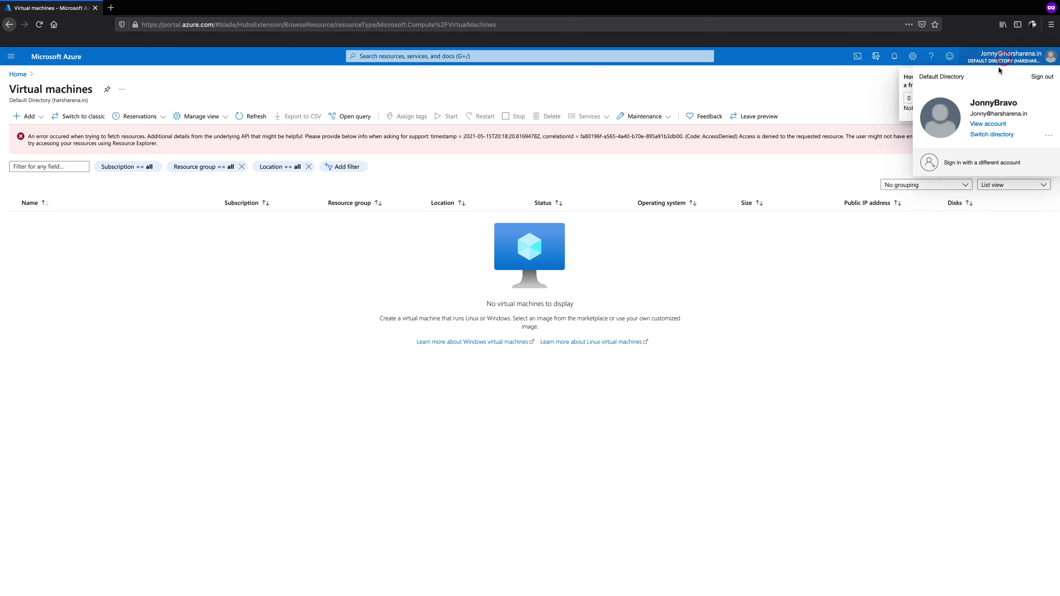
{"action": "left_click", "coordinate": [1038, 78]}
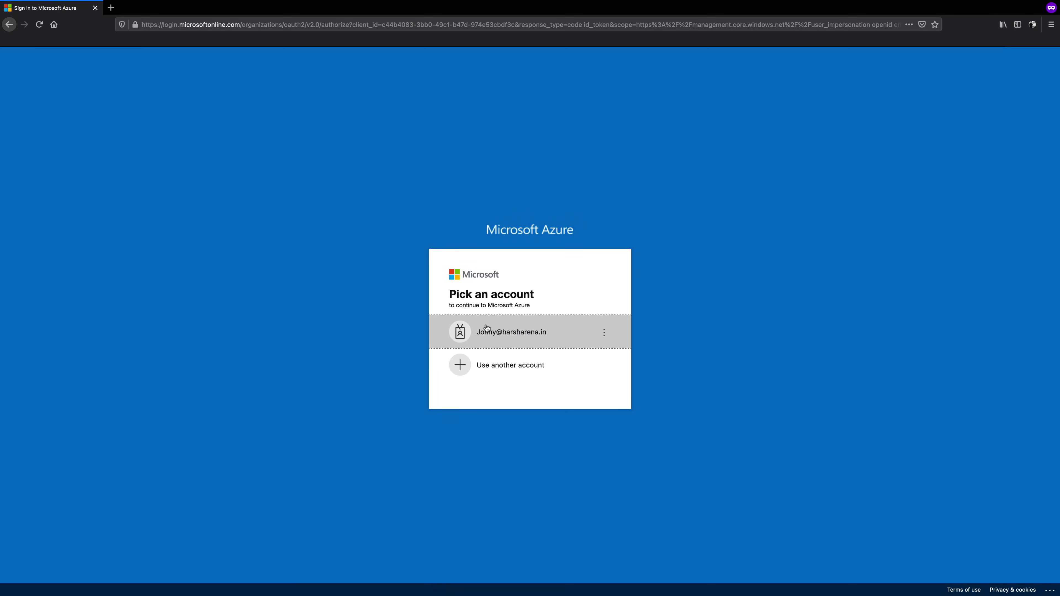
{"action": "left_click", "coordinate": [489, 339]}
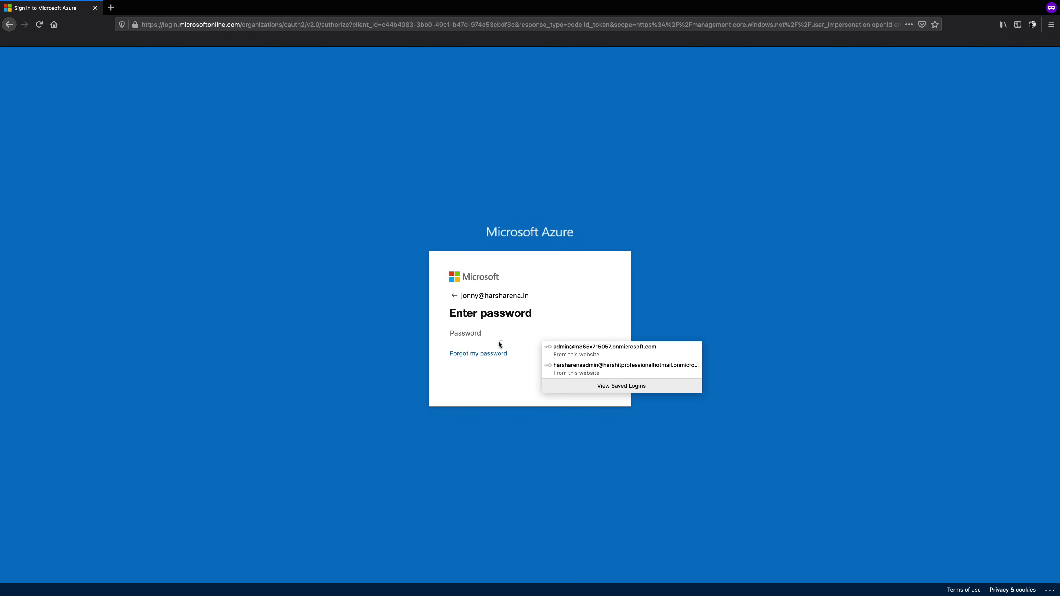
{"action": "type", "text": "••••"}
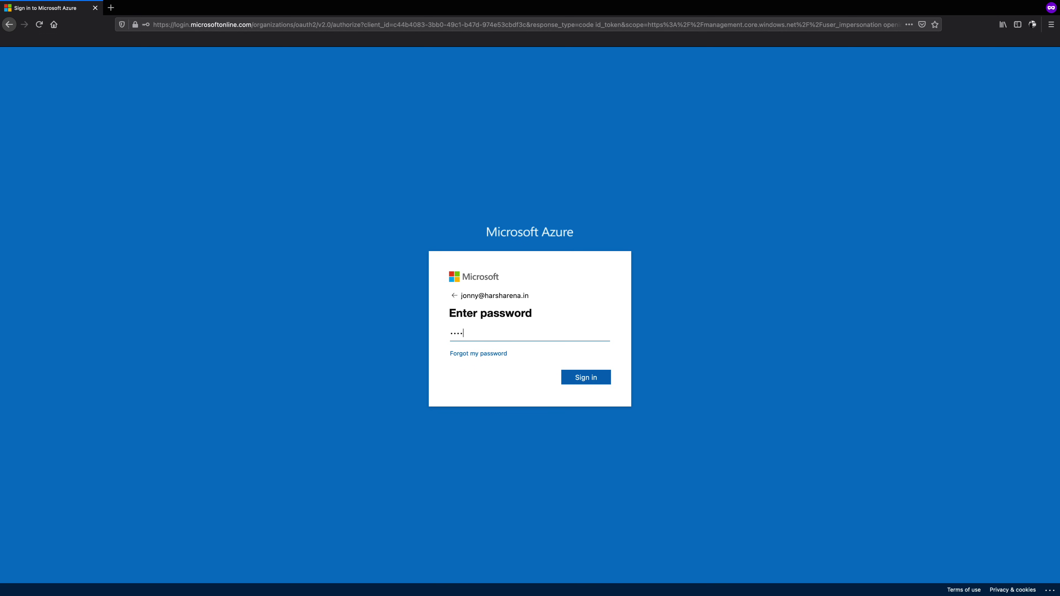
{"action": "type", "text": "••••"}
{"action": "left_click", "coordinate": [583, 377]}
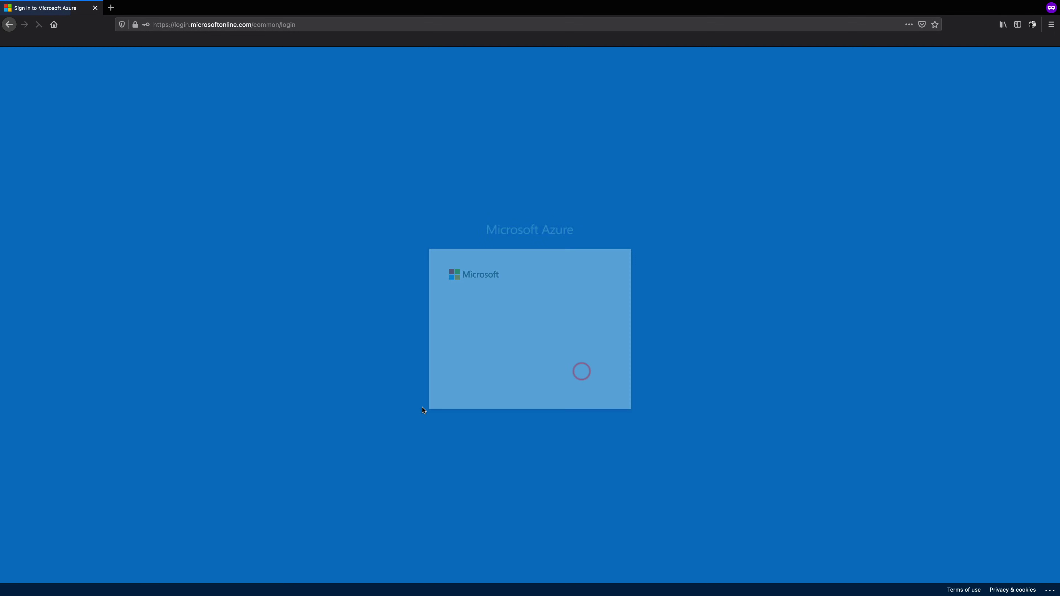
{"action": "left_click", "coordinate": [585, 383]}
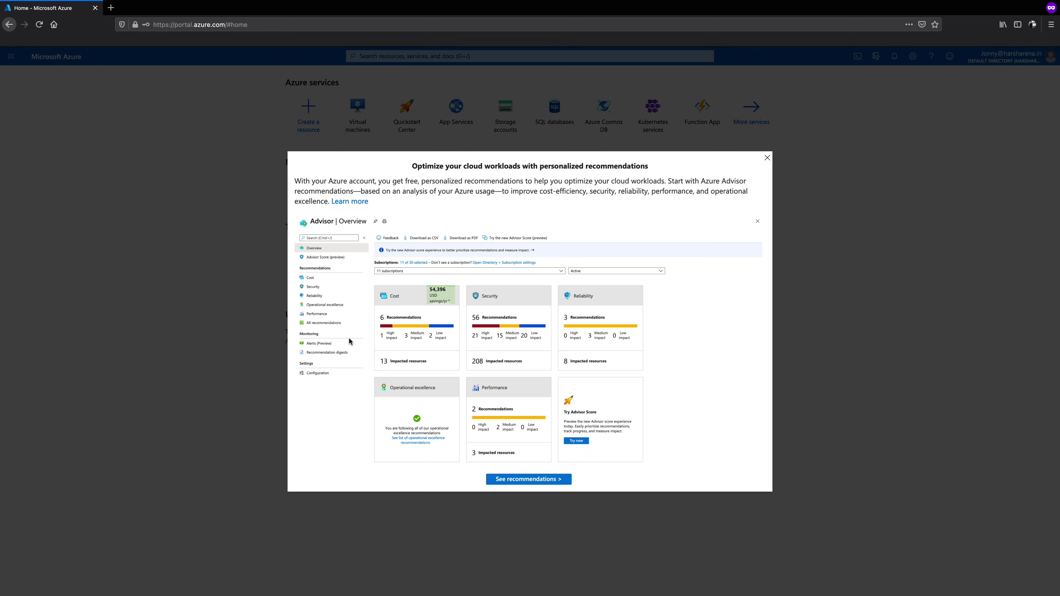
Dismiss the Advisor popup, then open HarshArenaServer from Virtual machines and its Access control (IAM)
{"action": "left_click", "coordinate": [508, 477]}
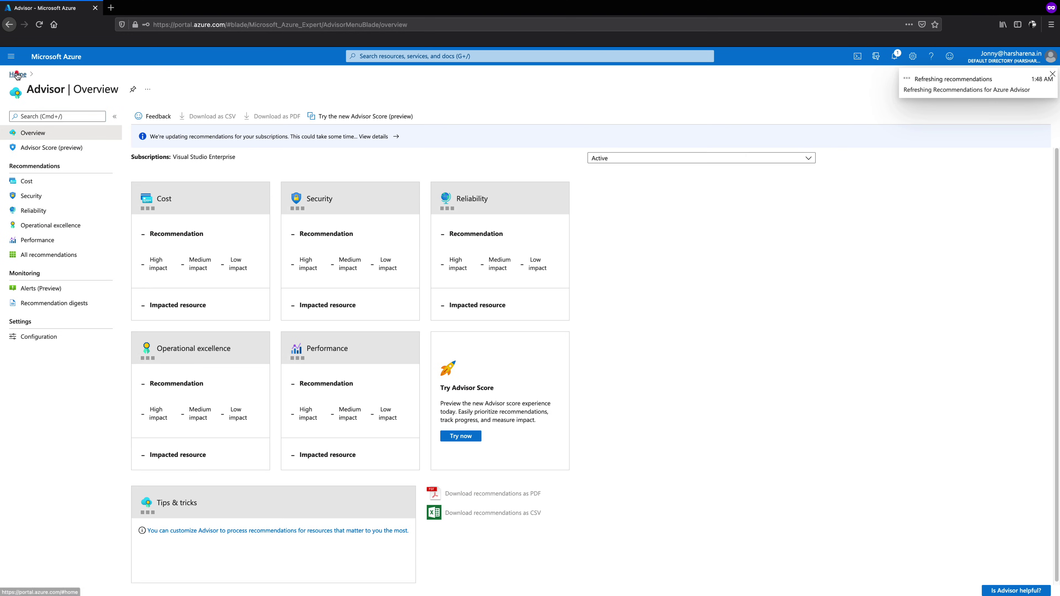
{"action": "left_click", "coordinate": [17, 74]}
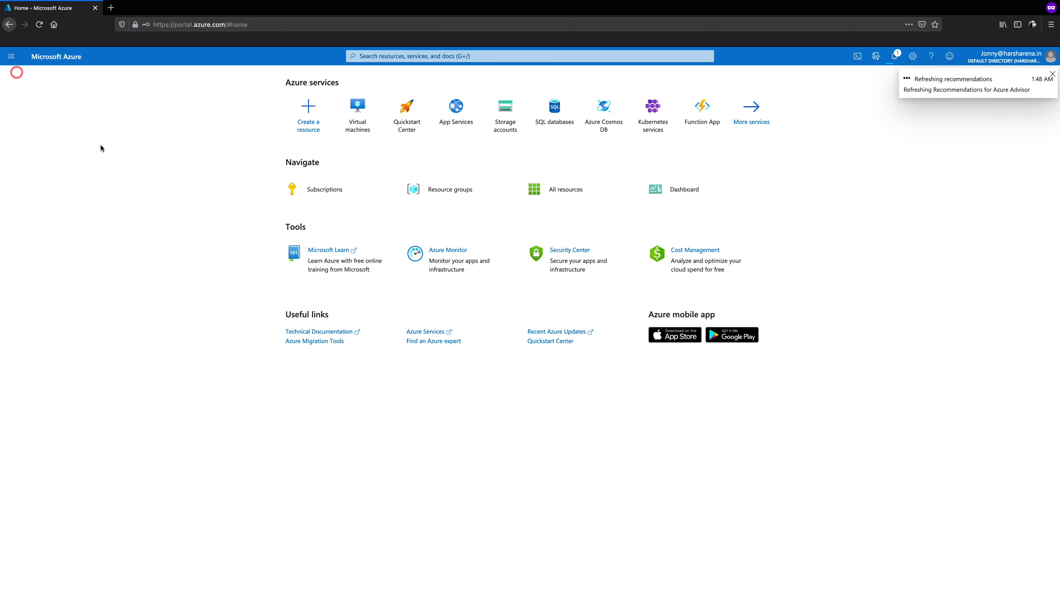
{"action": "left_click", "coordinate": [356, 109]}
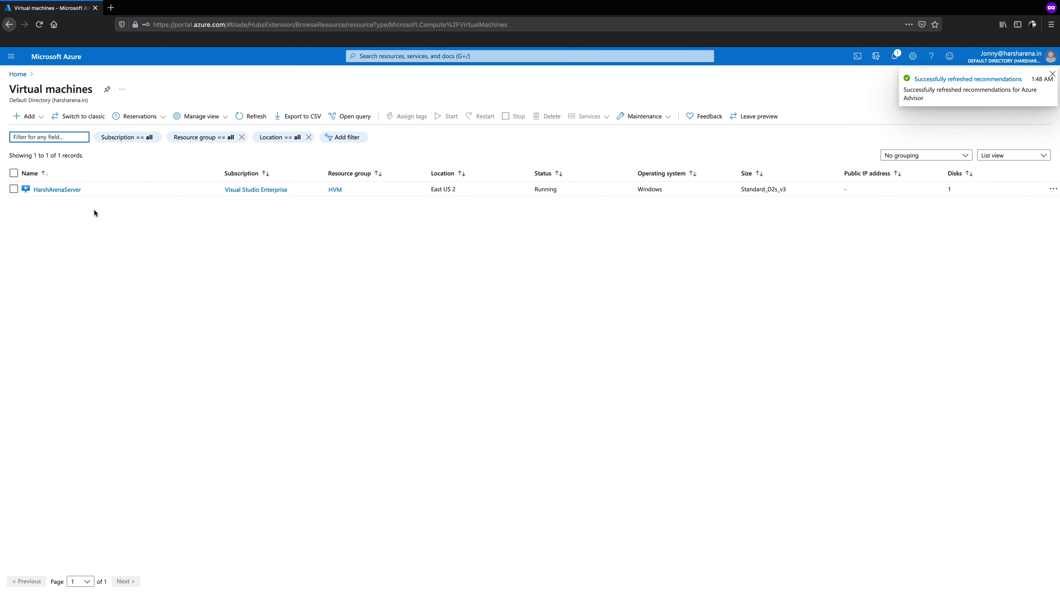
{"action": "left_click", "coordinate": [74, 192]}
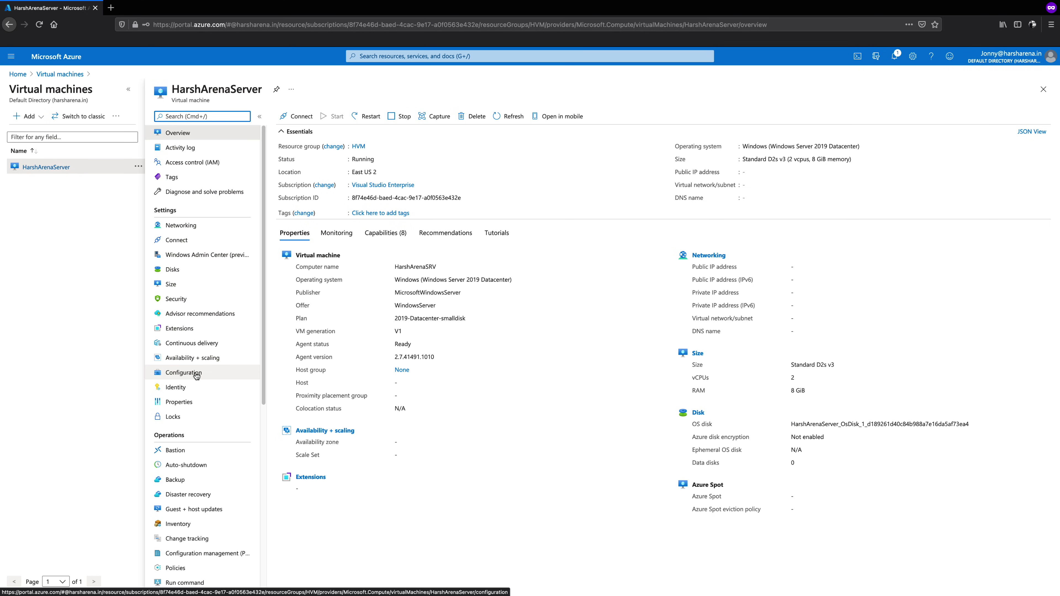
{"action": "scroll", "coordinate": [197, 376], "scroll_direction": "down", "scroll_amount": 2}
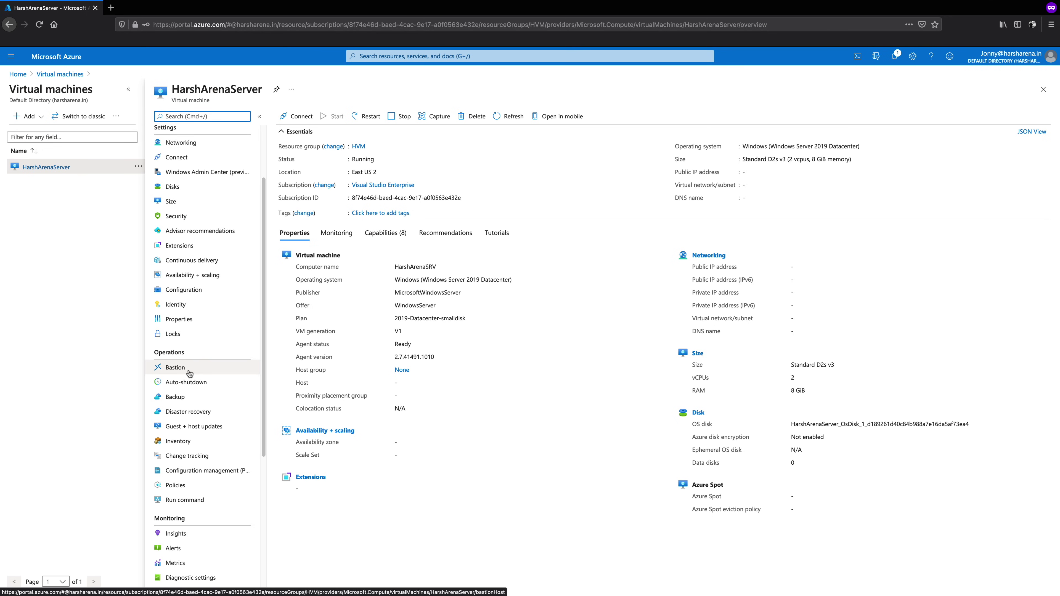
{"action": "scroll", "coordinate": [192, 360], "scroll_direction": "up", "scroll_amount": 2}
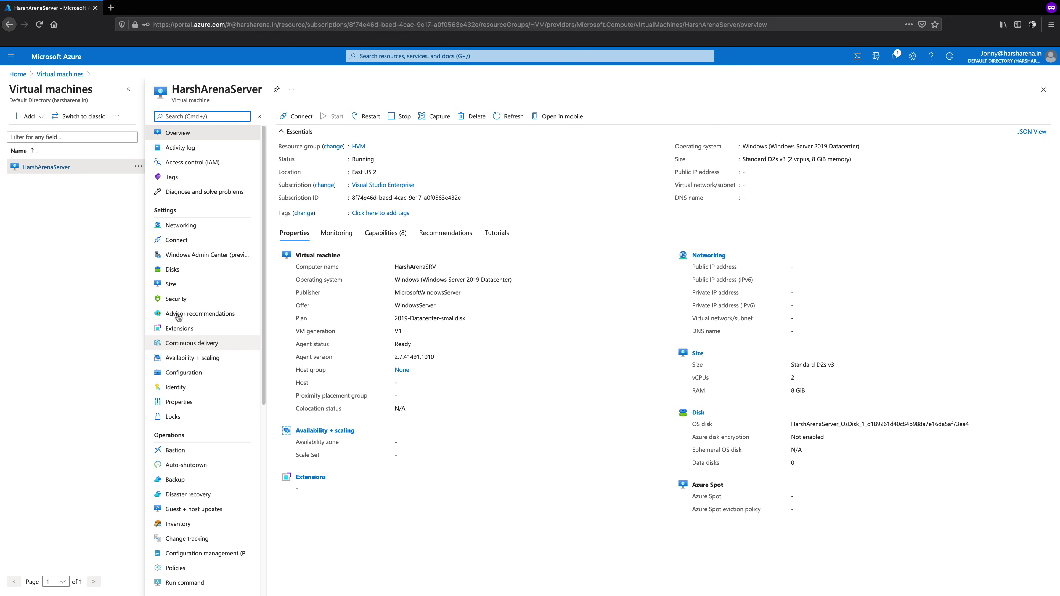
{"action": "left_click", "coordinate": [197, 168]}
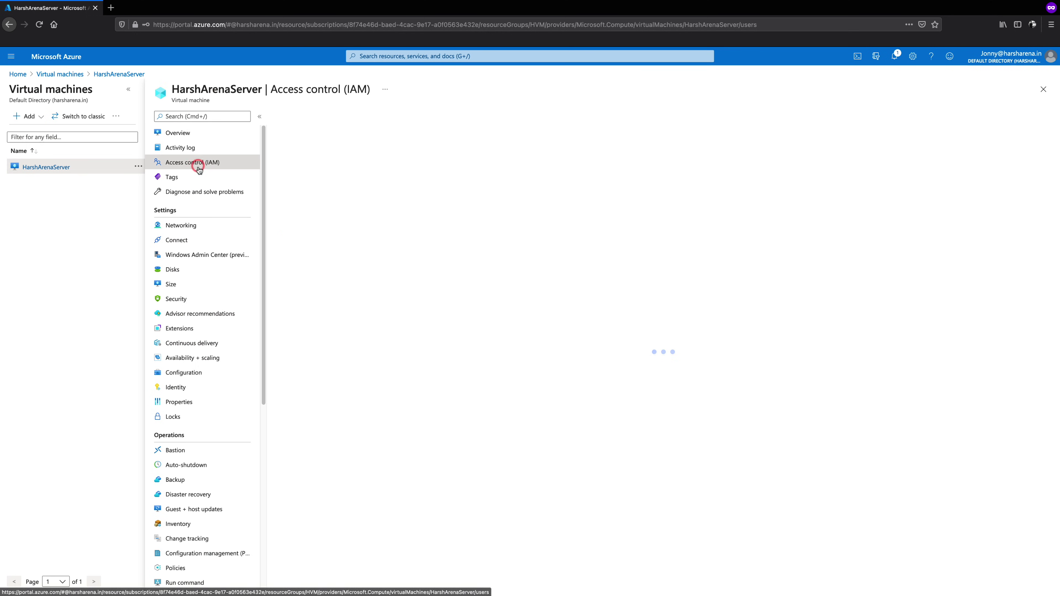
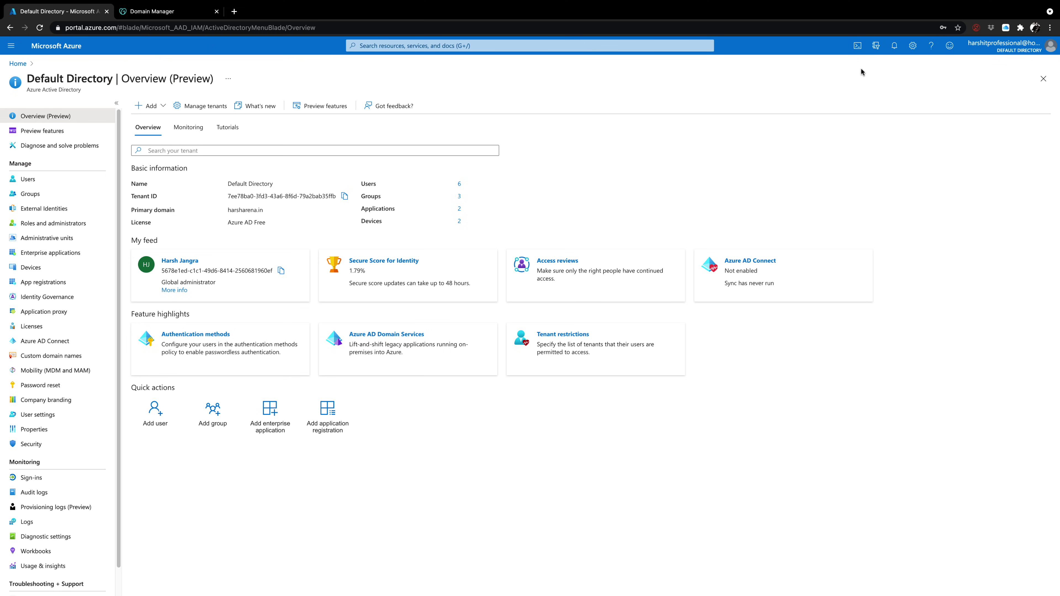
Start a PowerShell Cloud Shell session and connect it to Azure AD with Connect-AzureAD
{"action": "left_click", "coordinate": [857, 47]}
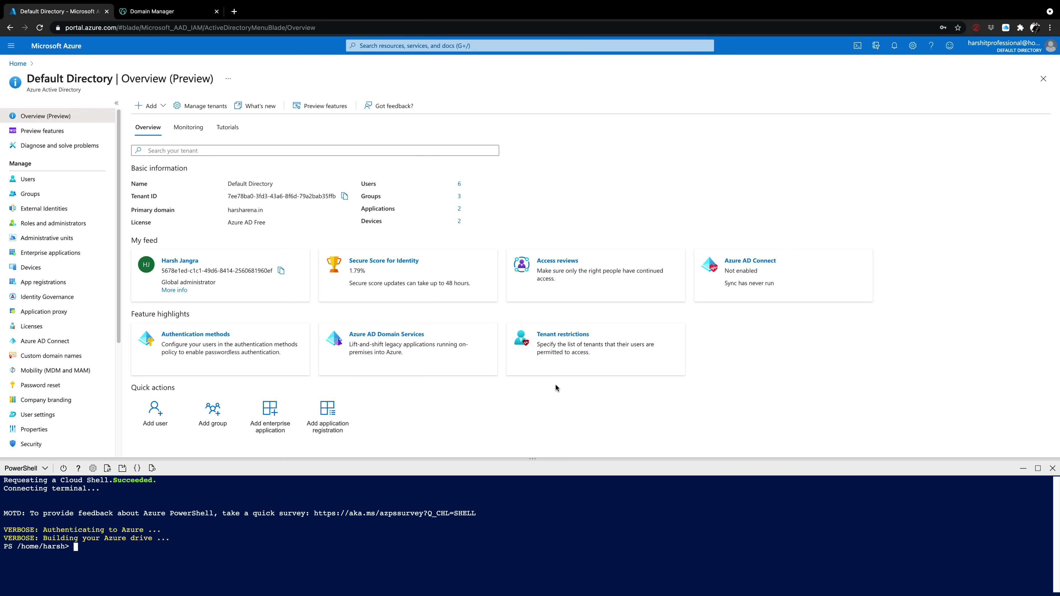
{"action": "type", "text": "Connect-AzureAD"}
{"action": "key", "text": "Return"}
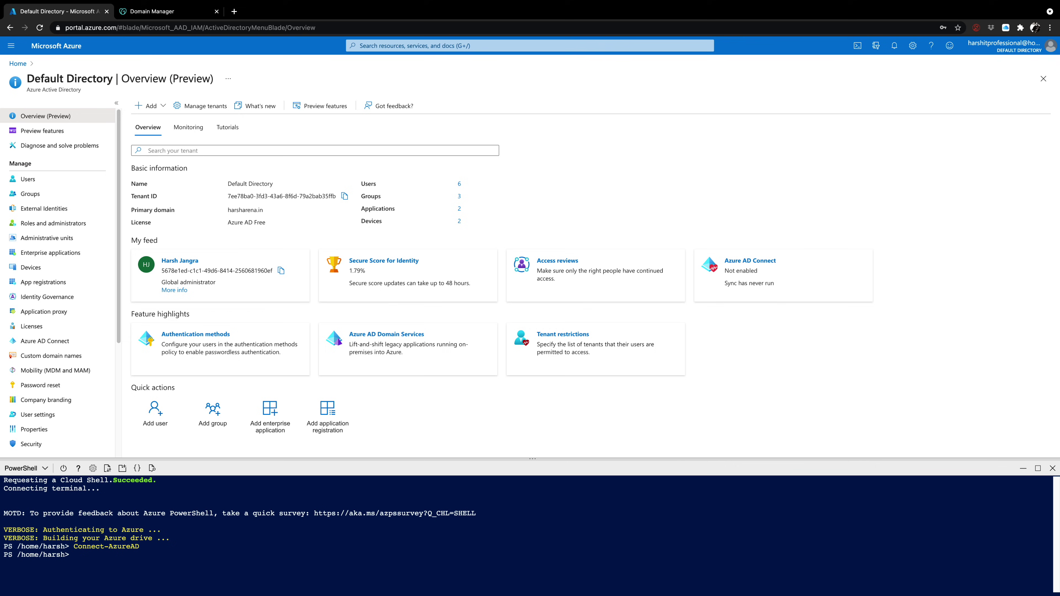
{"action": "type", "text": "$pwdprofile = New-Object"}
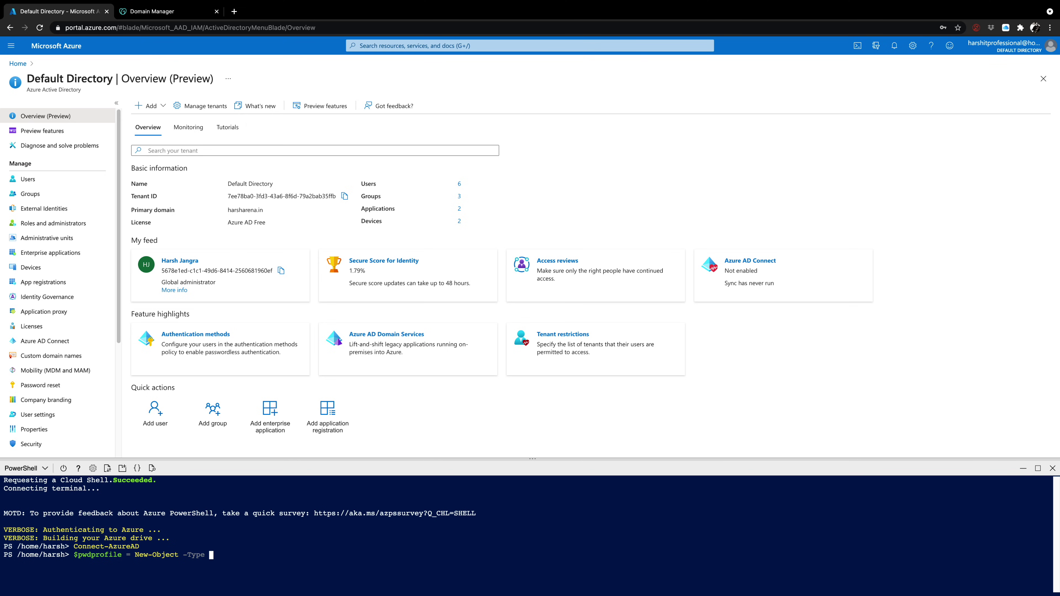
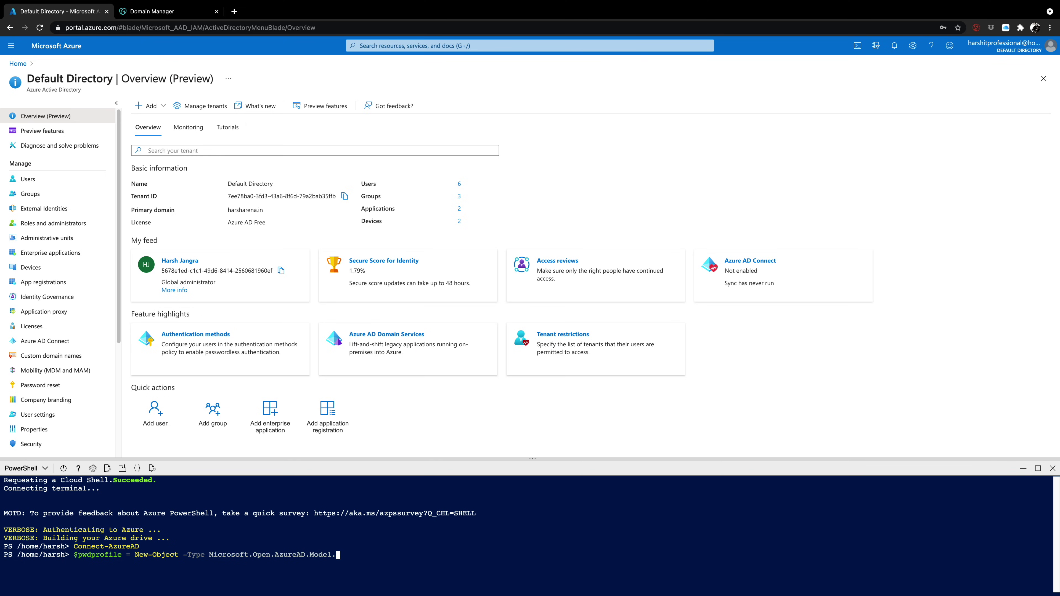
Create a PasswordProfile object in $pwdprofile and assign the new user's password to it
{"action": "key", "text": "Return"}
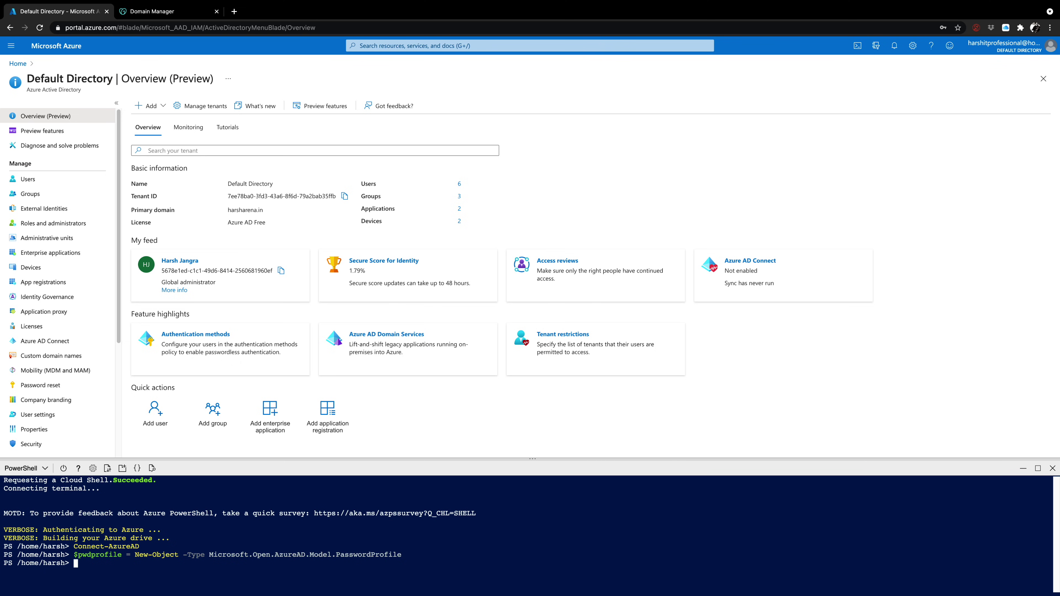
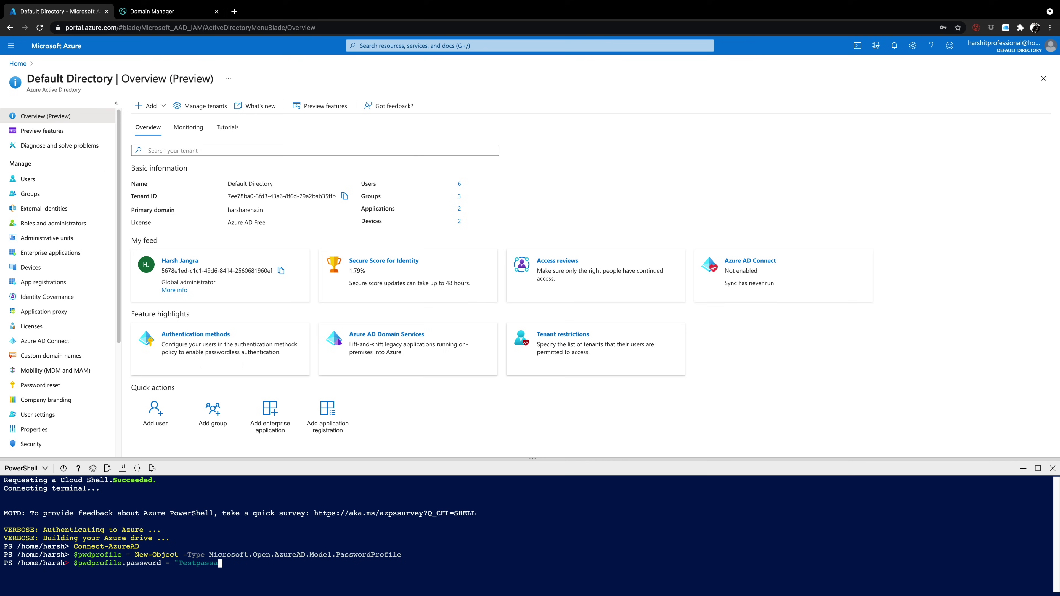
{"action": "key", "text": "Return"}
{"action": "key", "text": "Return"}
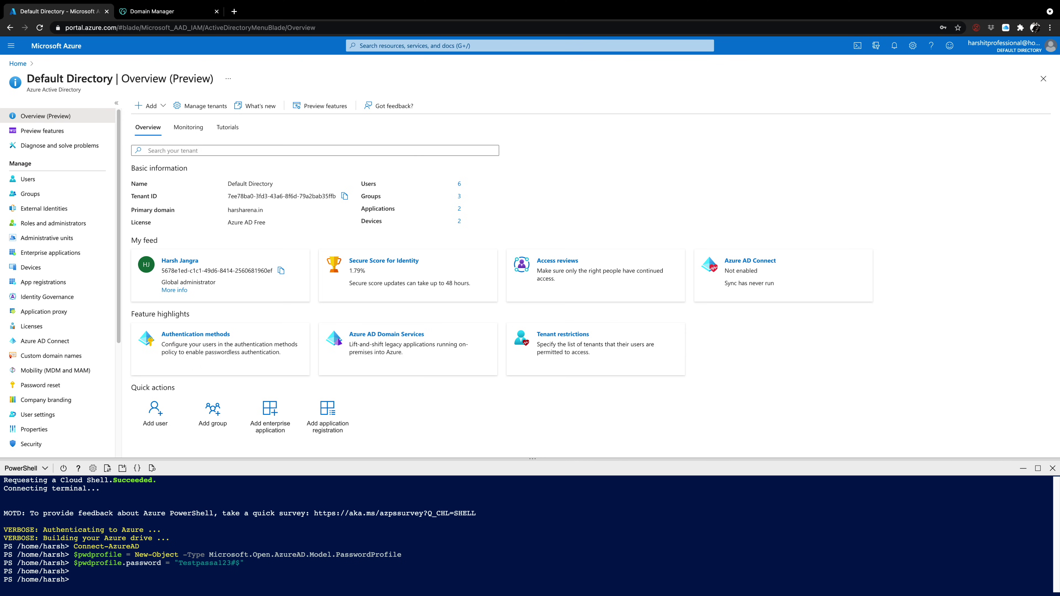
Run New-AzureADUser for enabled account 'Test User' with its principal name and mail nickname TESTUSER
{"action": "type", "text": "-AccountEnabled"}
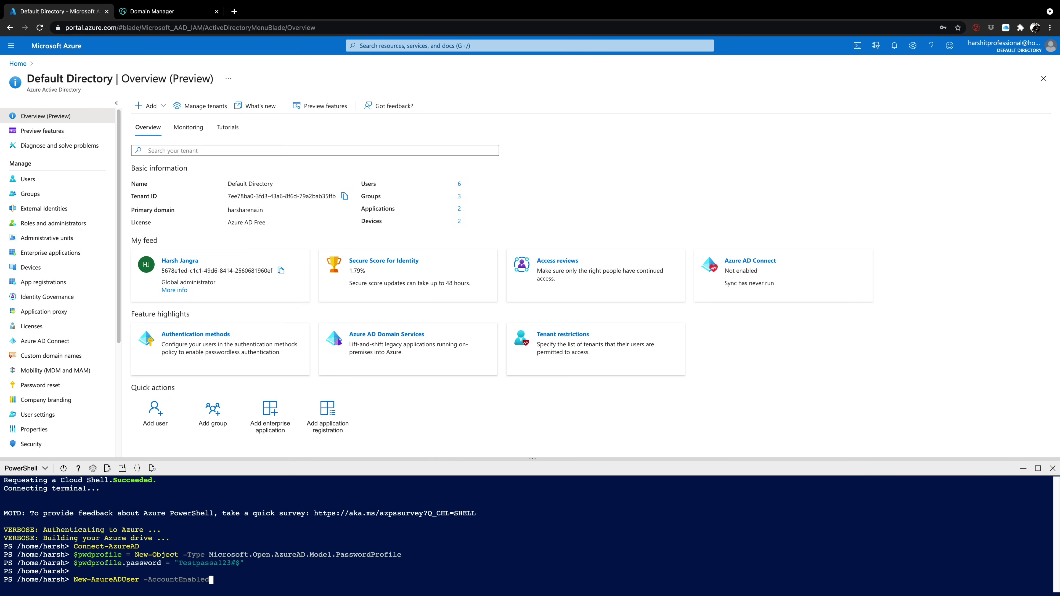
{"action": "type", "text": " $true -PasswordProfile $pwd"}
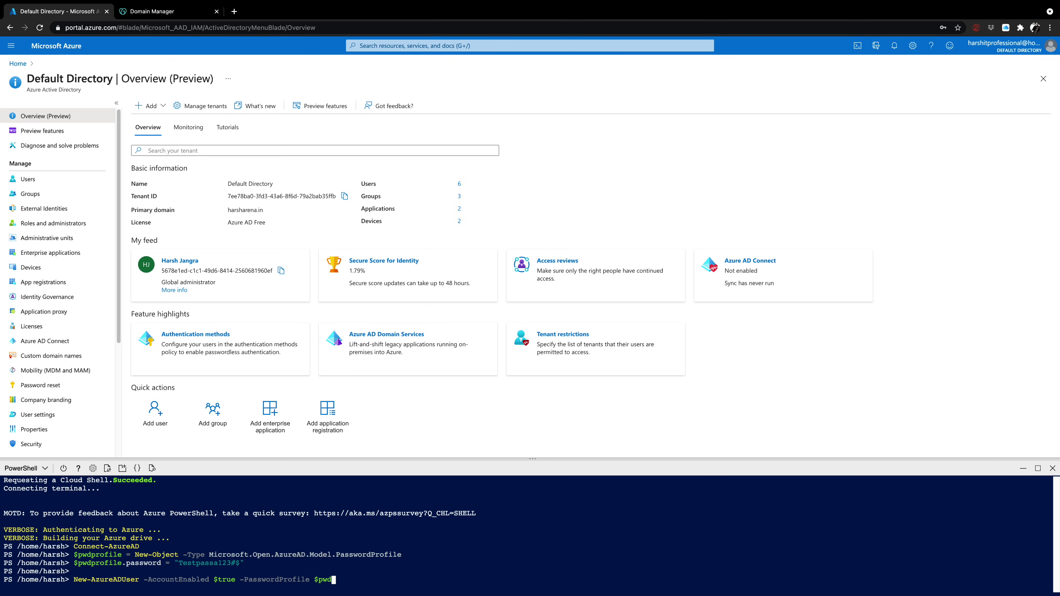
{"action": "type", "text": "profile -Display"}
{"action": "key", "text": "Tab"}
{"action": "type", "text": "\"TestUser"}
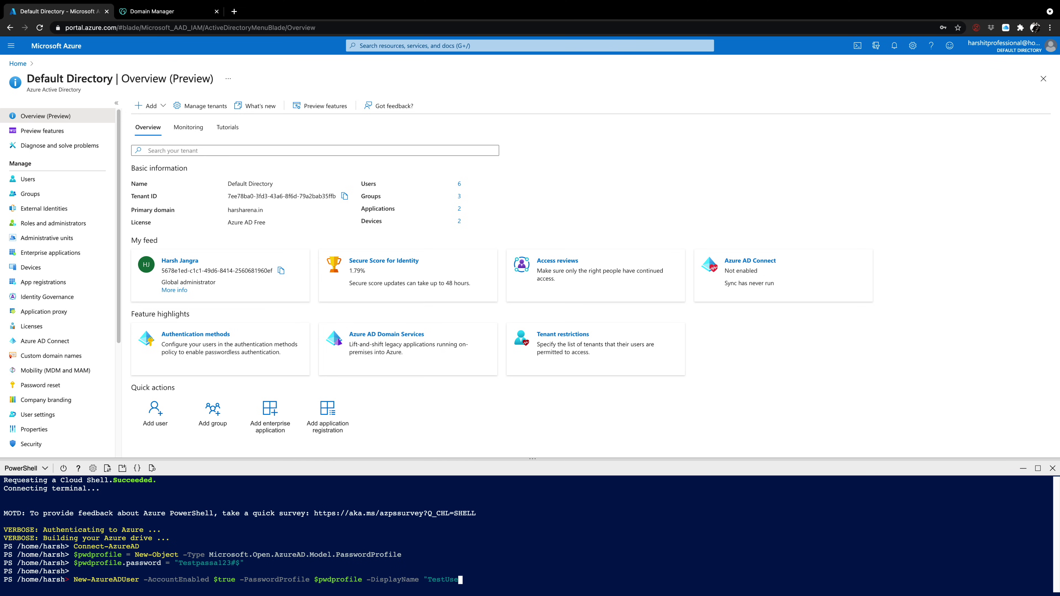
{"action": "key", "text": "Left"}
{"action": "key", "text": "Left"}
{"action": "key", "text": "Left"}
{"action": "key", "text": "Left"}
{"action": "key", "text": "Right"}
{"action": "key", "text": "Right"}
{"action": "key", "text": "Right"}
{"action": "key", "text": "Right"}
{"action": "type", "text": "\" -UserPrin"}
{"action": "key", "text": "Tab"}
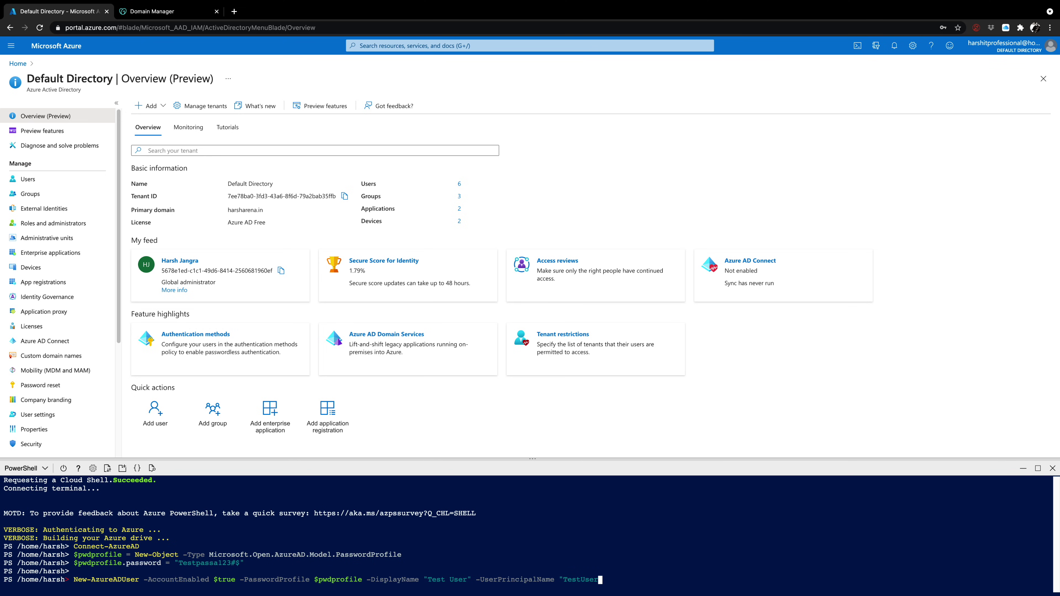
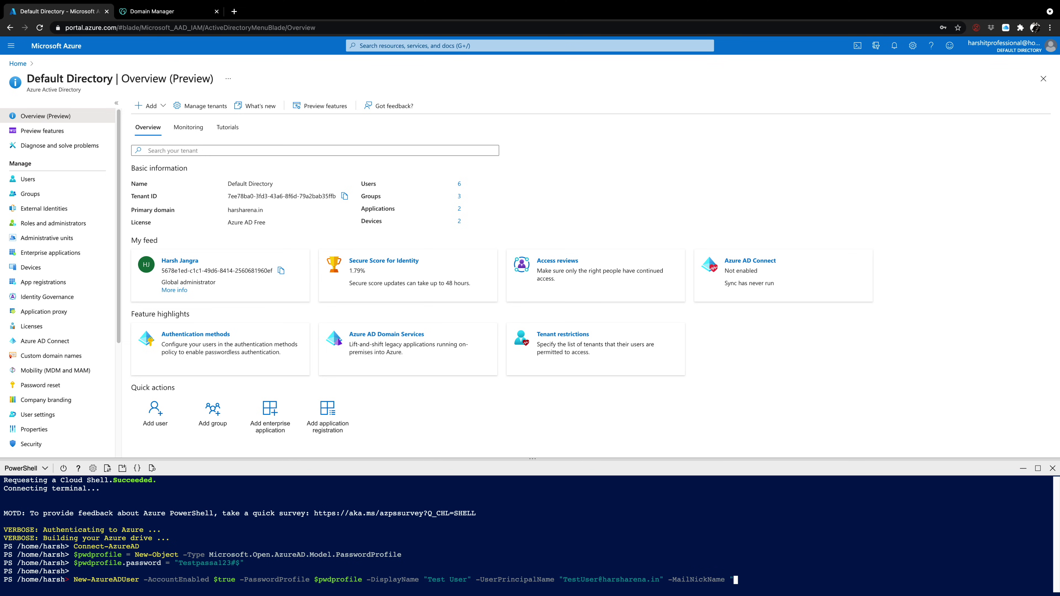
{"action": "type", "text": "TESTUSER\""}
{"action": "key", "text": "Return"}
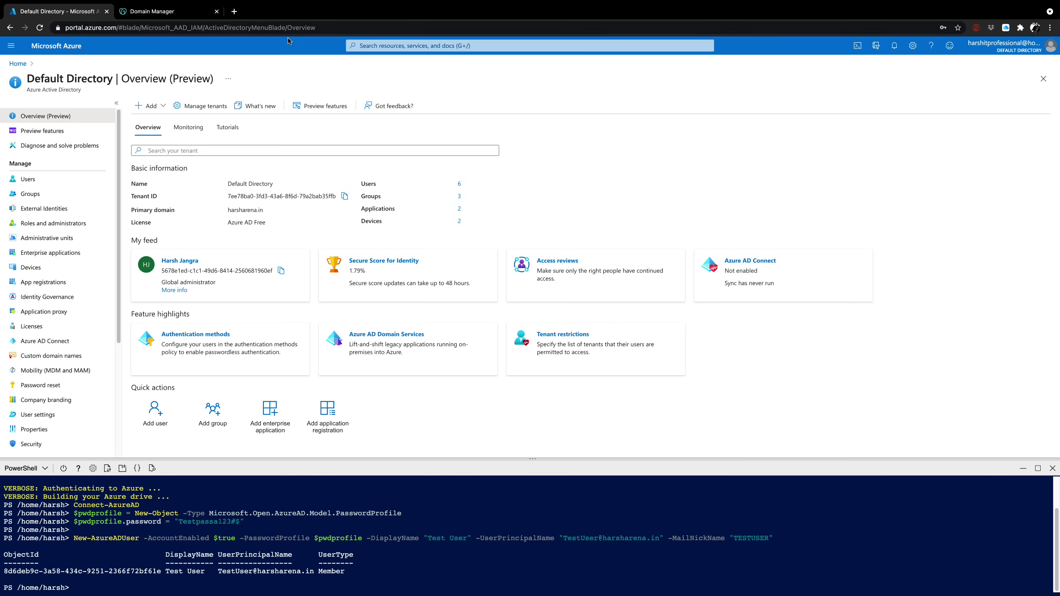
Check the All users list, which now shows Test User among seven users
{"action": "left_click", "coordinate": [50, 184]}
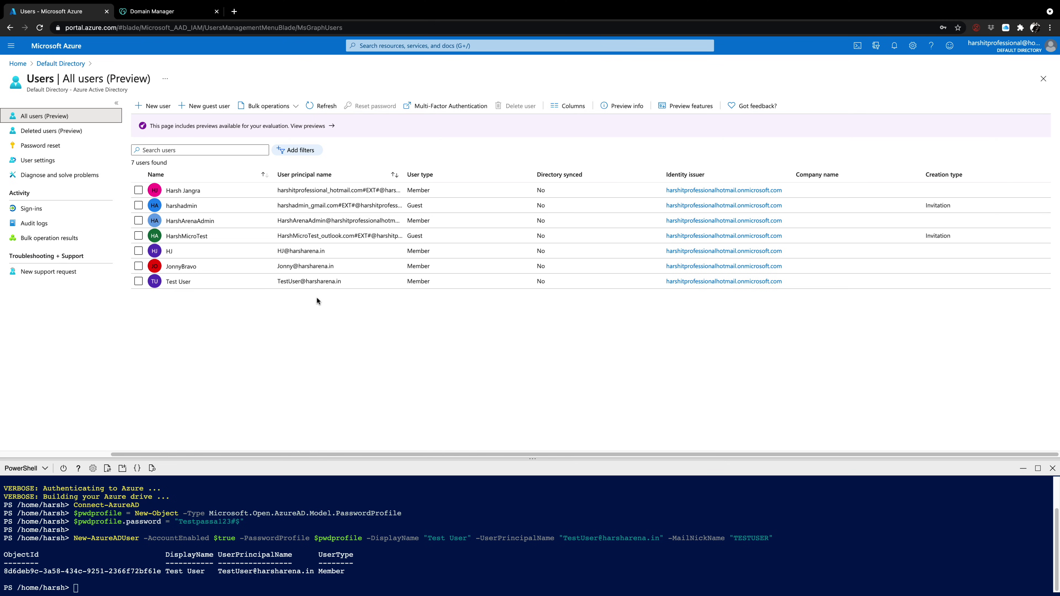
{"action": "left_click", "coordinate": [279, 535]}
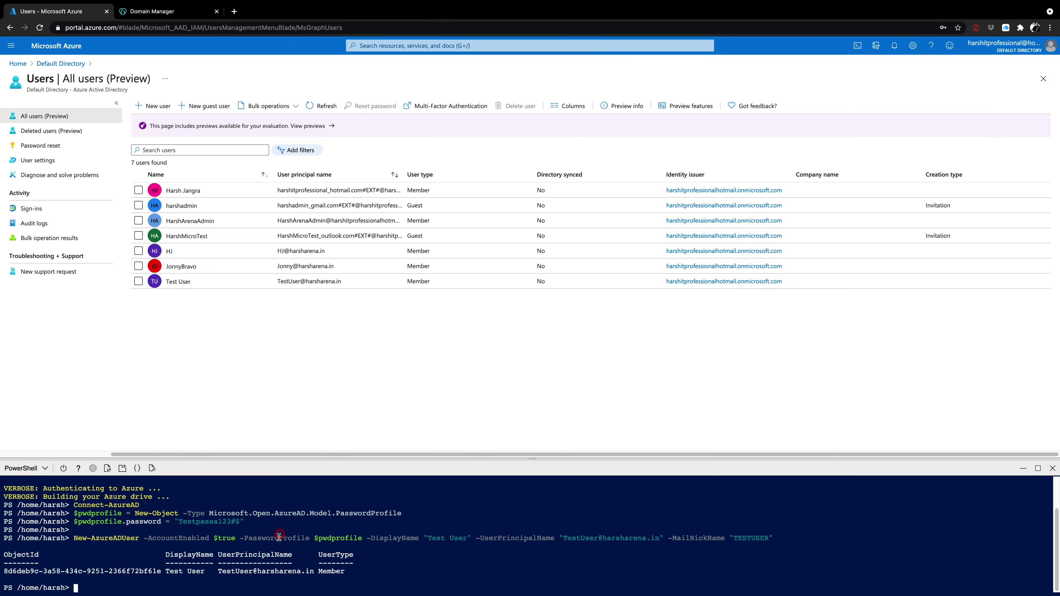
Clear the terminal and create security group TestHarshSecGroup, mail disabled, nickname TestSecGroup
{"action": "type", "text": "clear"}
{"action": "key", "text": "Return"}
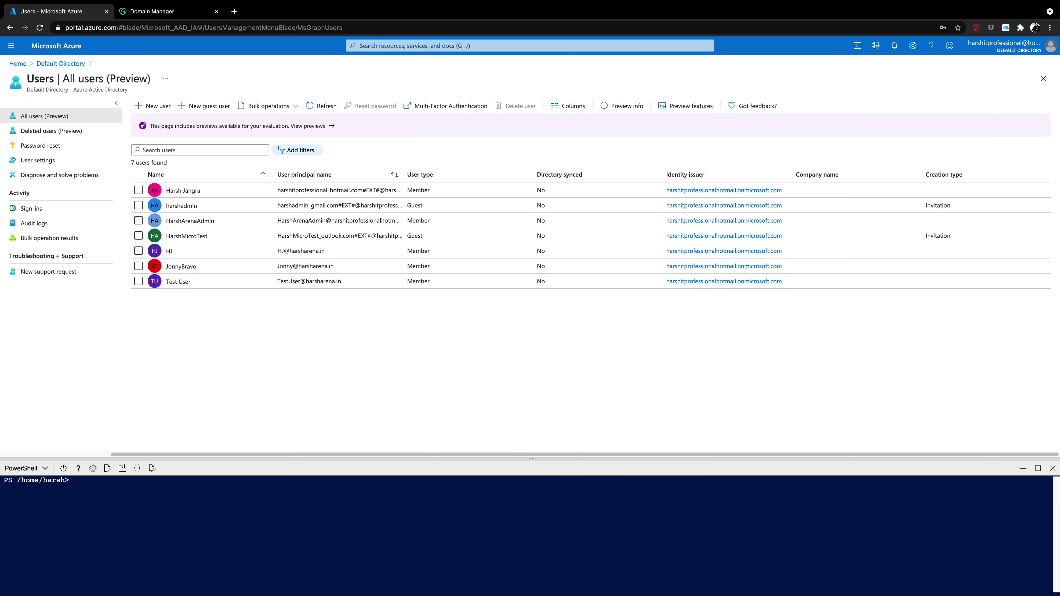
{"action": "type", "text": "New-AzureADGroup -DisplayName \"TestS"}
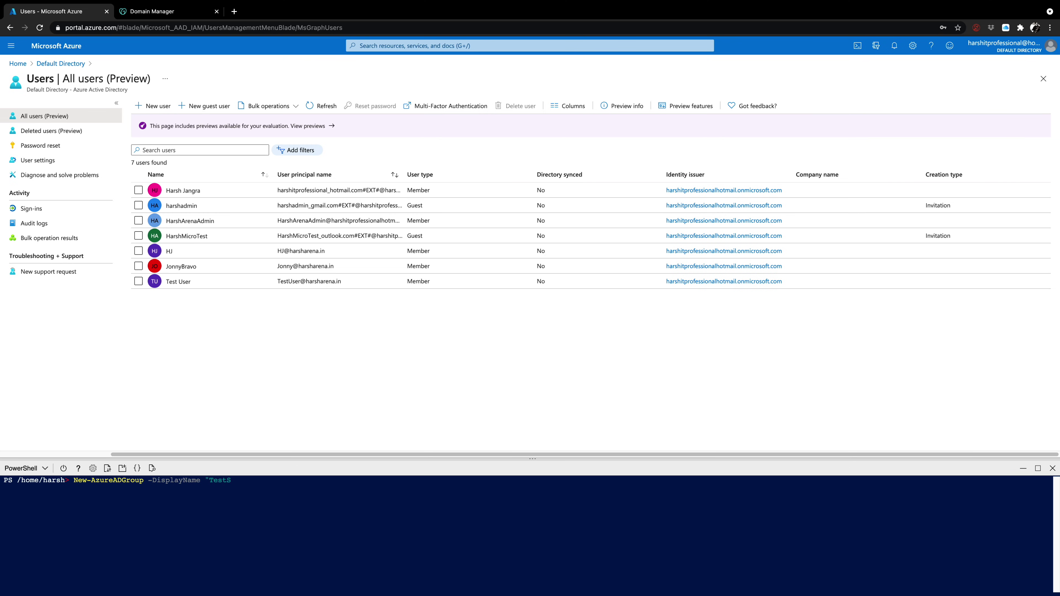
{"action": "key", "text": "BackSpace"}
{"action": "type", "text": "HarshSecGroup\" -MailEnabled $false"}
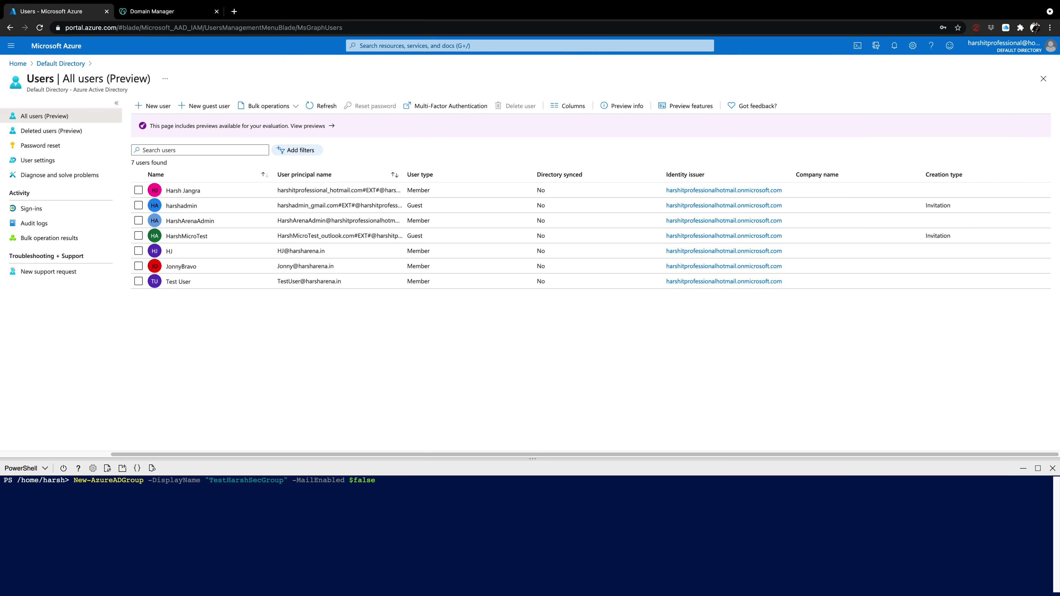
{"action": "type", "text": " -SecurityEnabled $true -MailNickName"}
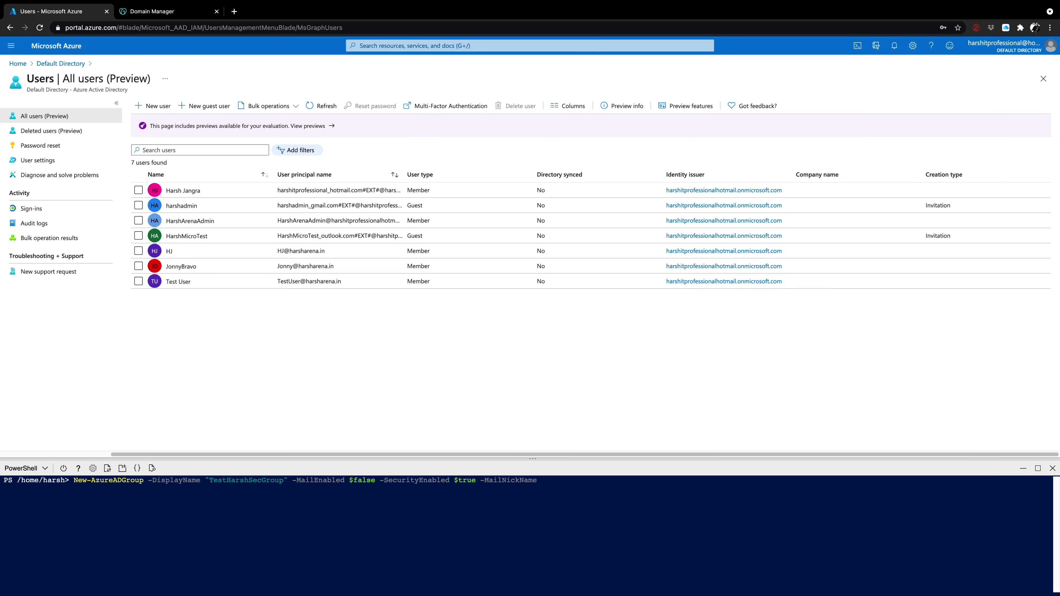
{"action": "type", "text": " \"TestSecGroup\""}
{"action": "key", "text": "Return"}
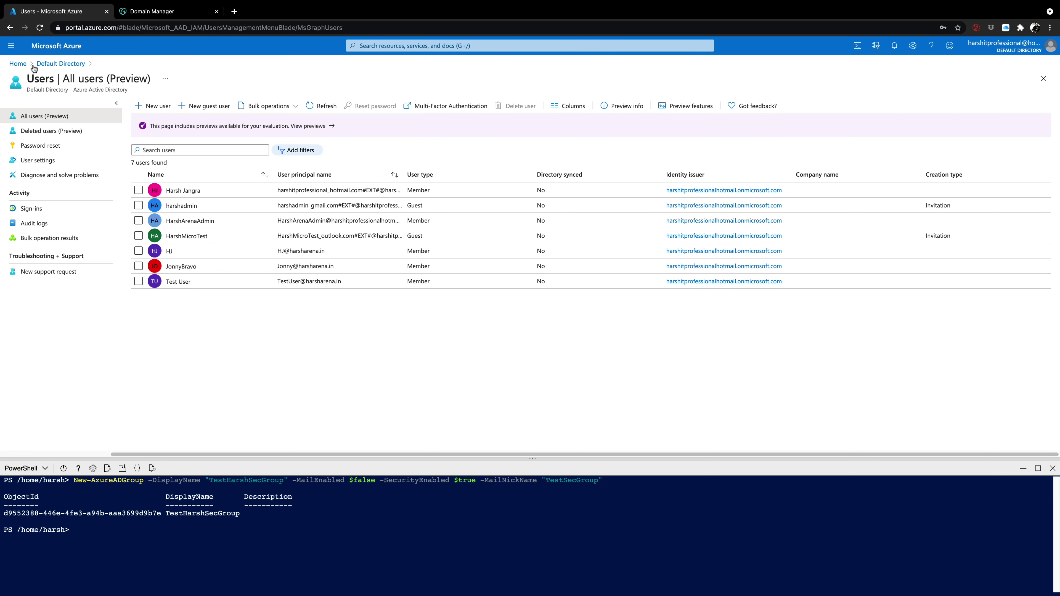
Go to All groups, where TestHarshSecGroup now appears, and start a new group
{"action": "left_click", "coordinate": [41, 63]}
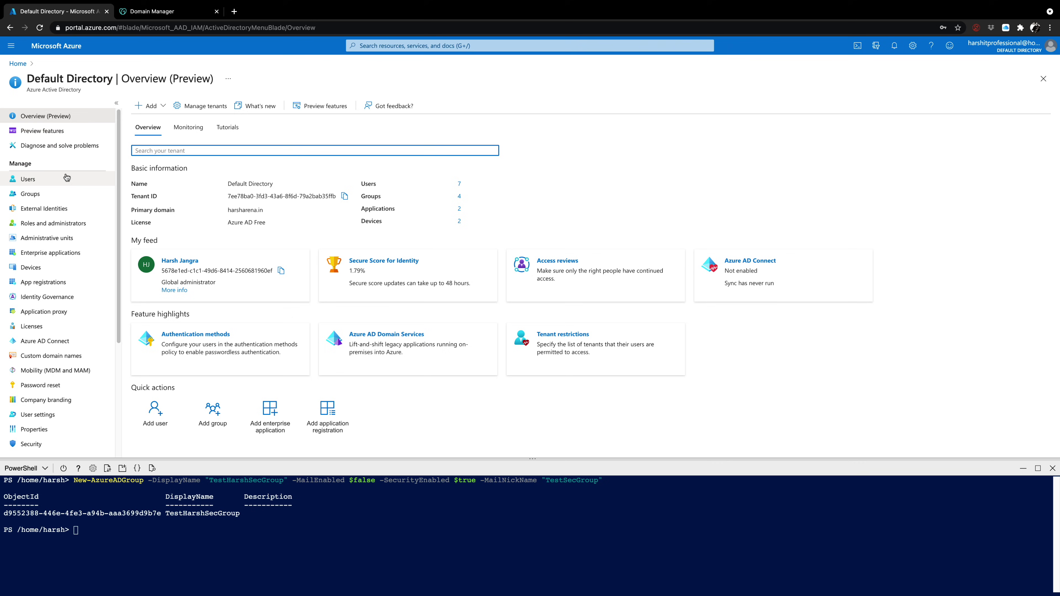
{"action": "left_click", "coordinate": [42, 198]}
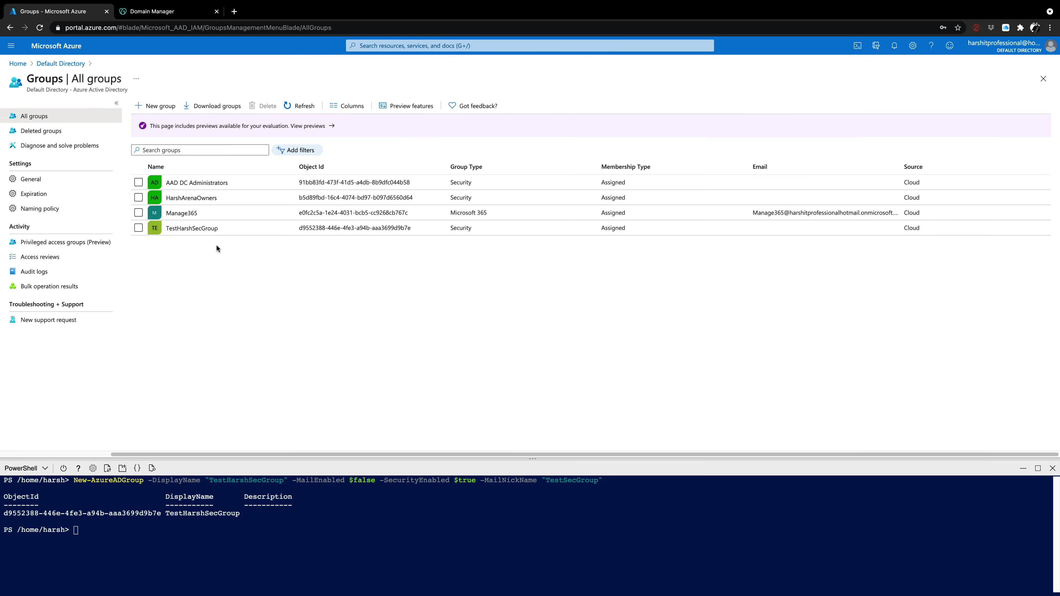
{"action": "left_click", "coordinate": [163, 107]}
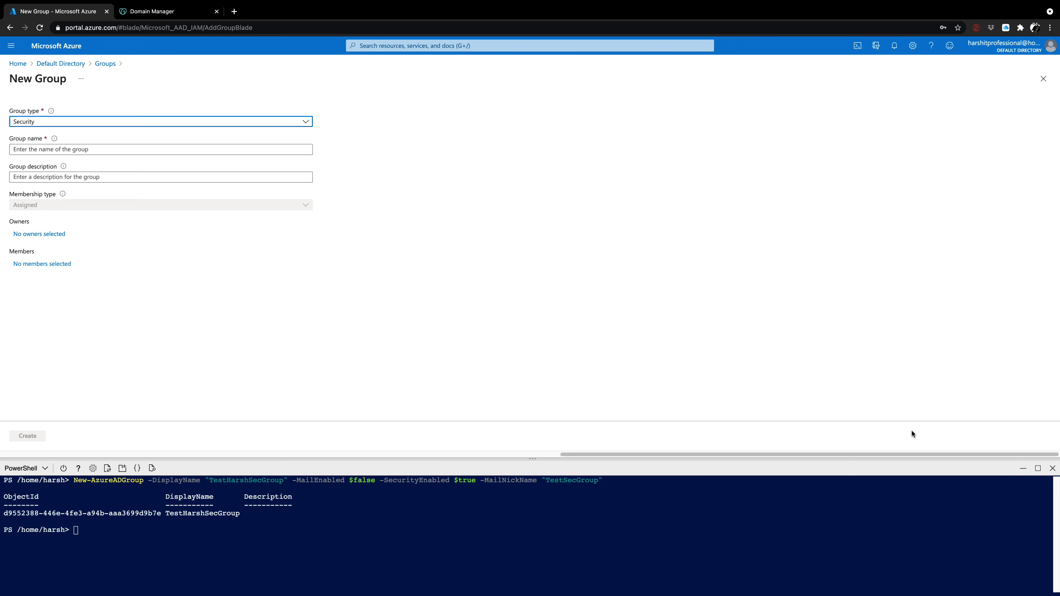
Close Cloud Shell and fill in Microsoft 365 group Marketing with description MarketingGroup
{"action": "left_click", "coordinate": [1052, 468]}
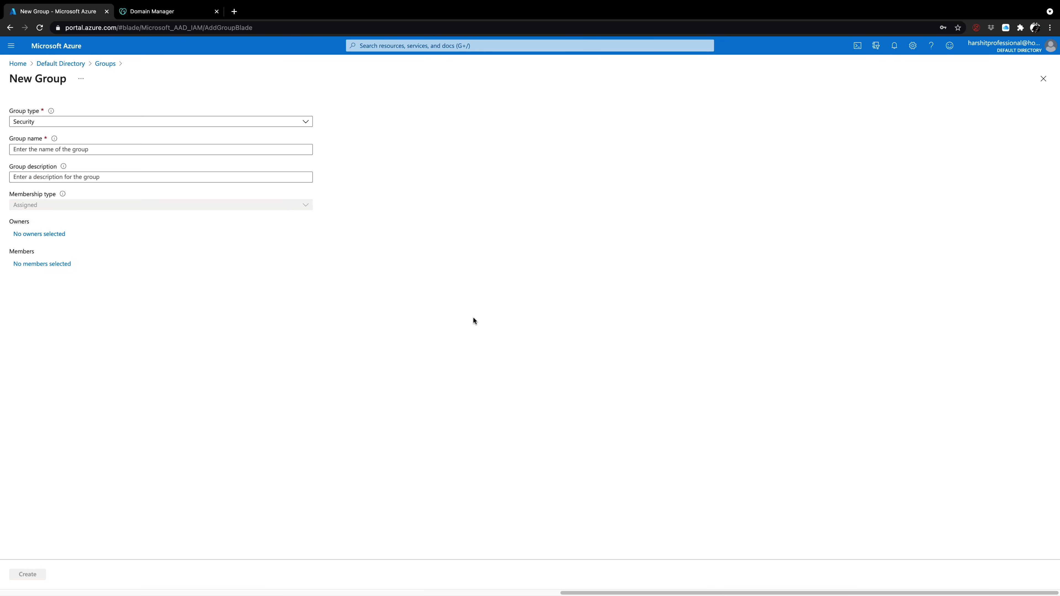
{"action": "left_click", "coordinate": [199, 124]}
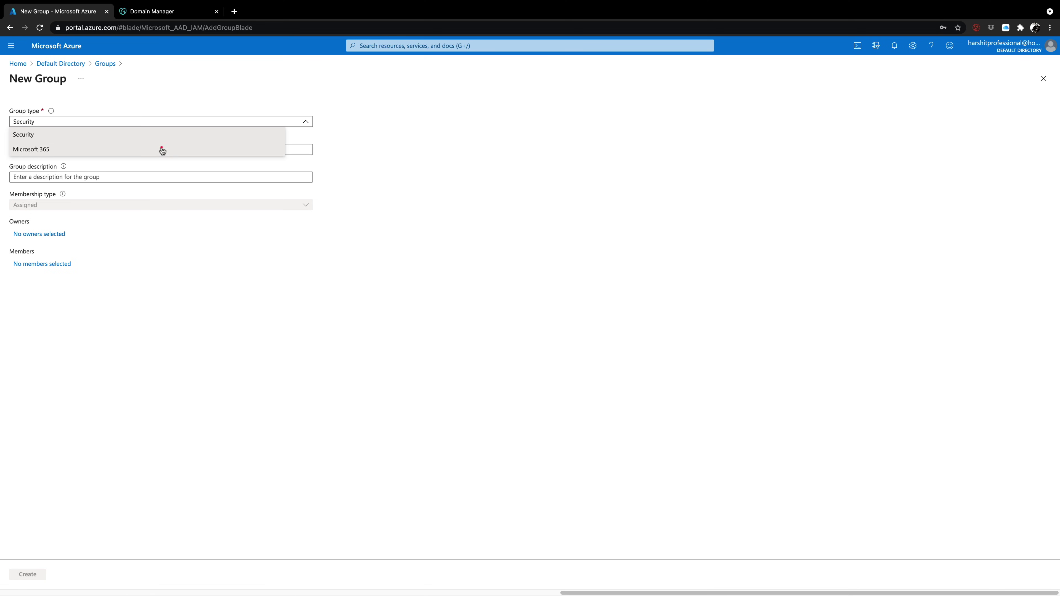
{"action": "left_click", "coordinate": [162, 151]}
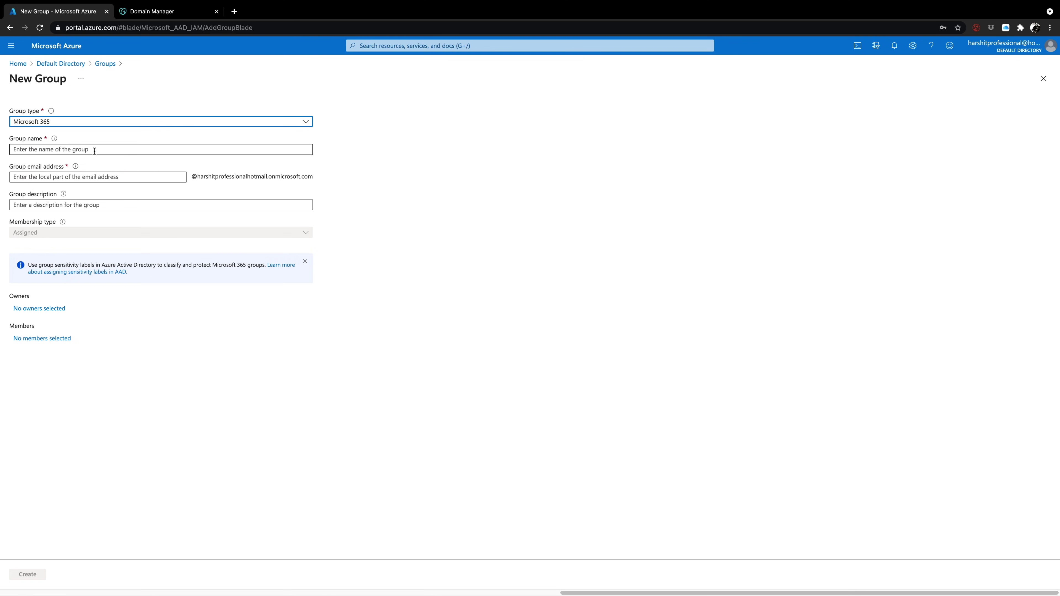
{"action": "left_click", "coordinate": [95, 151]}
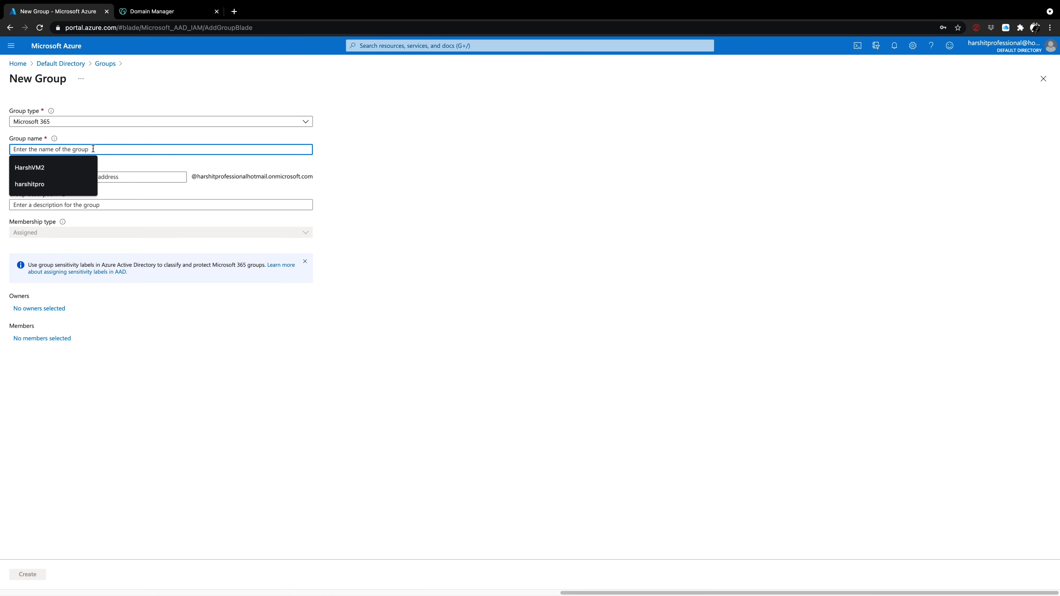
{"action": "type", "text": "Mar"}
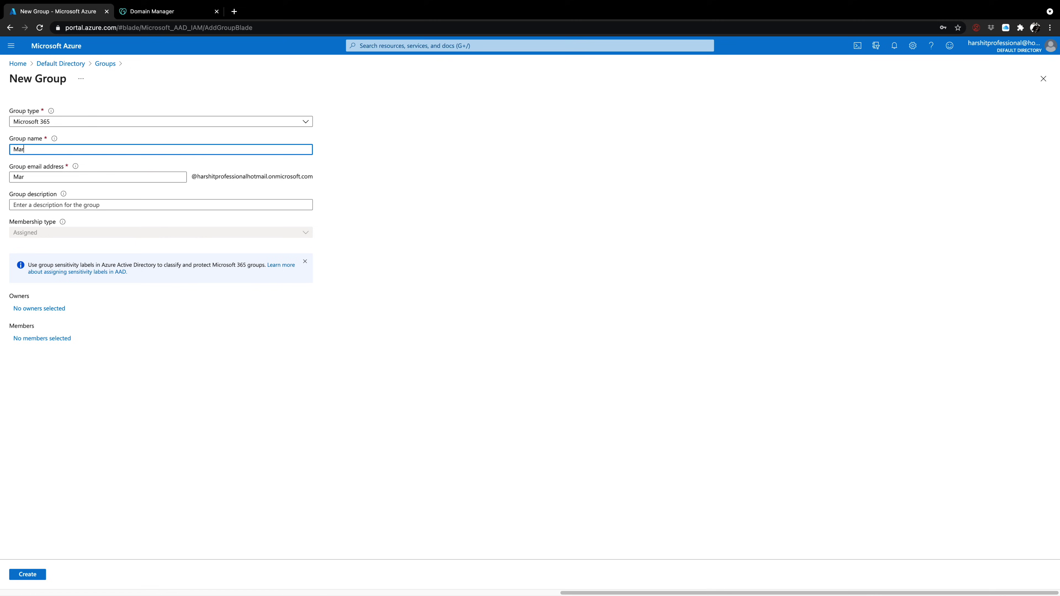
{"action": "type", "text": "keting"}
{"action": "left_click_drag", "start_coordinate": [318, 176], "coordinate": [189, 176]}
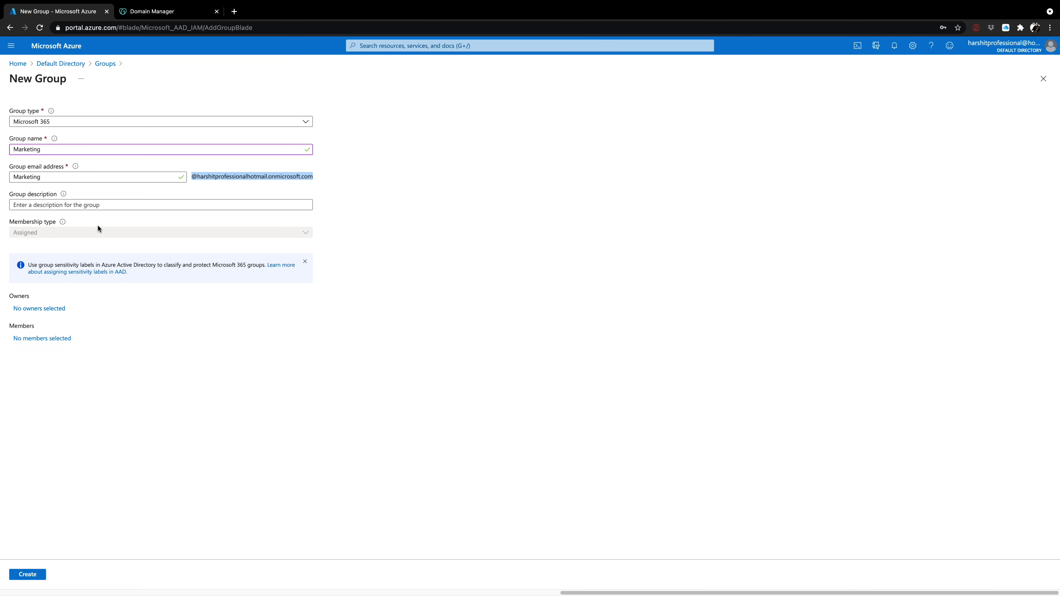
{"action": "left_click", "coordinate": [98, 205]}
{"action": "type", "text": "MarketingGroup"}
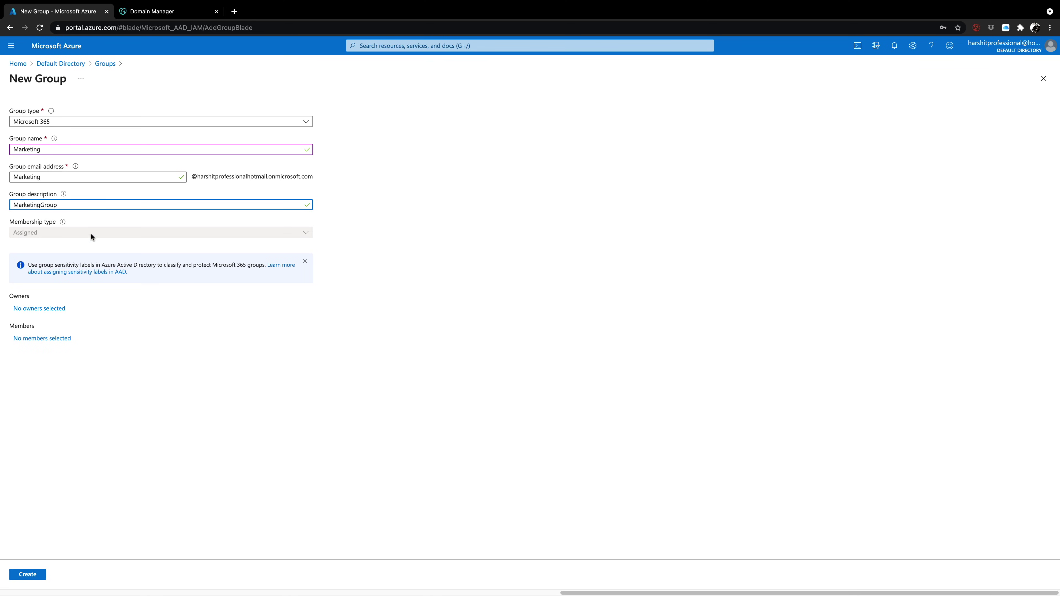
{"action": "left_click", "coordinate": [54, 309]}
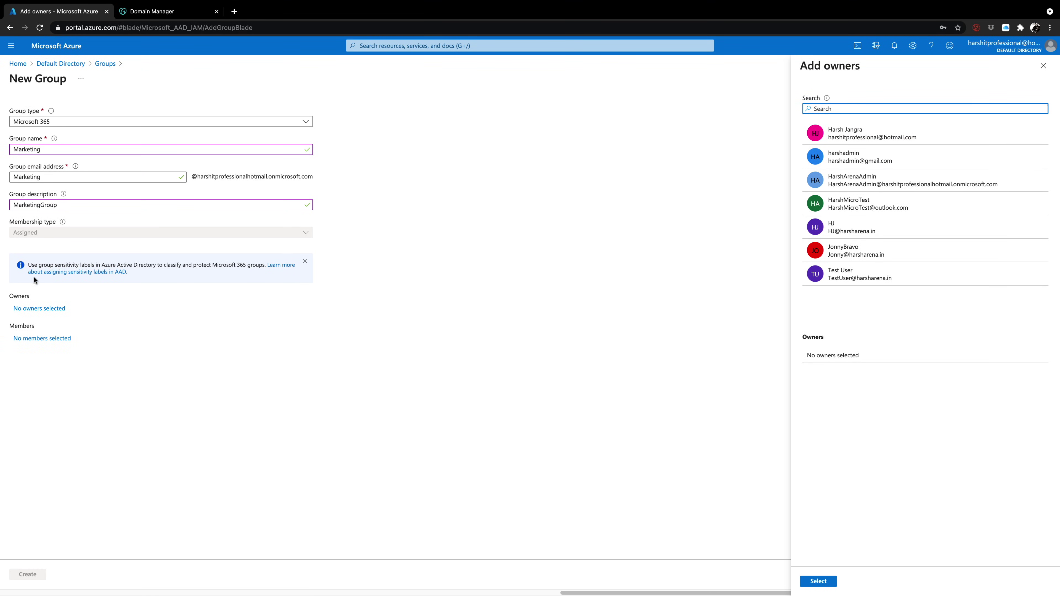
{"action": "left_click", "coordinate": [1043, 68]}
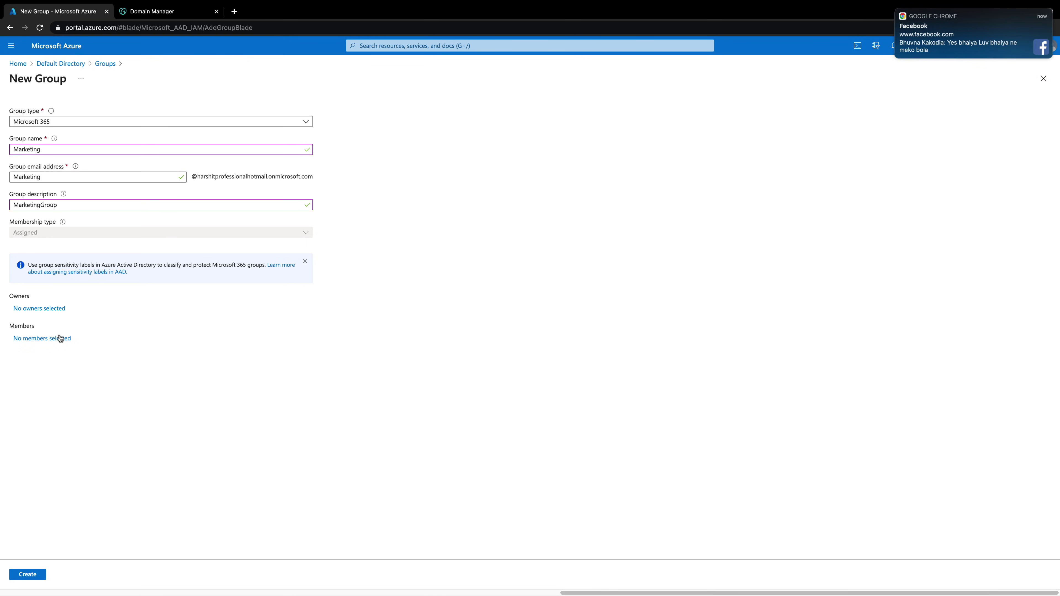
{"action": "left_click", "coordinate": [42, 340]}
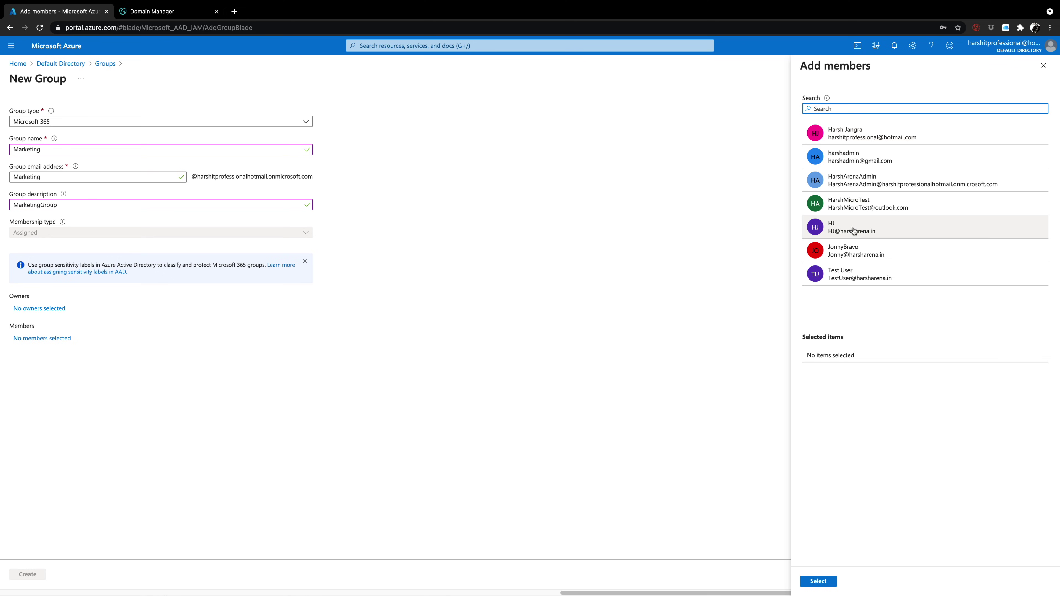
{"action": "left_click", "coordinate": [852, 248]}
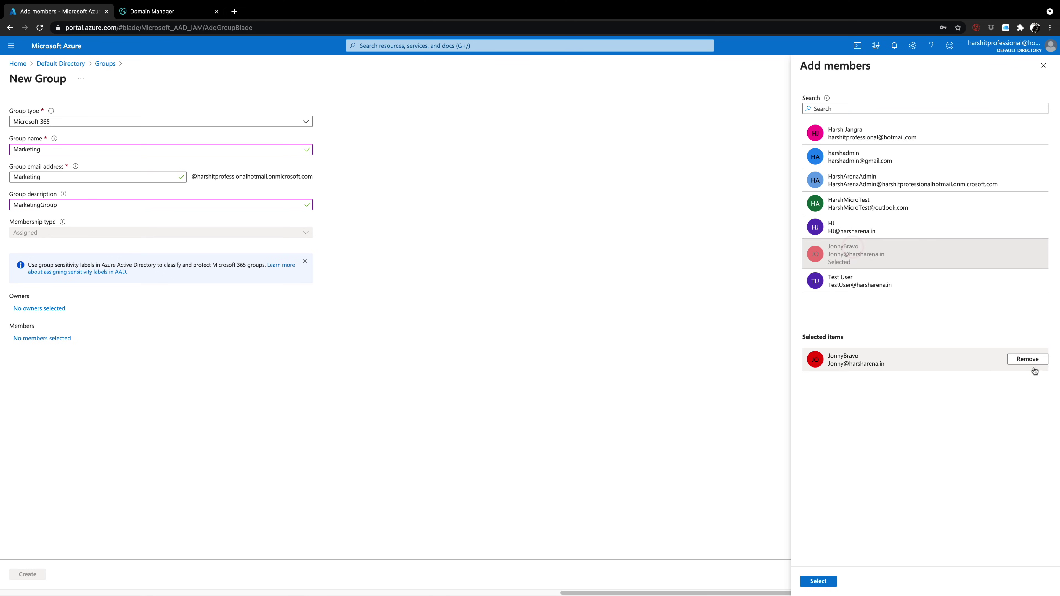
{"action": "mouse_move", "coordinate": [922, 39]}
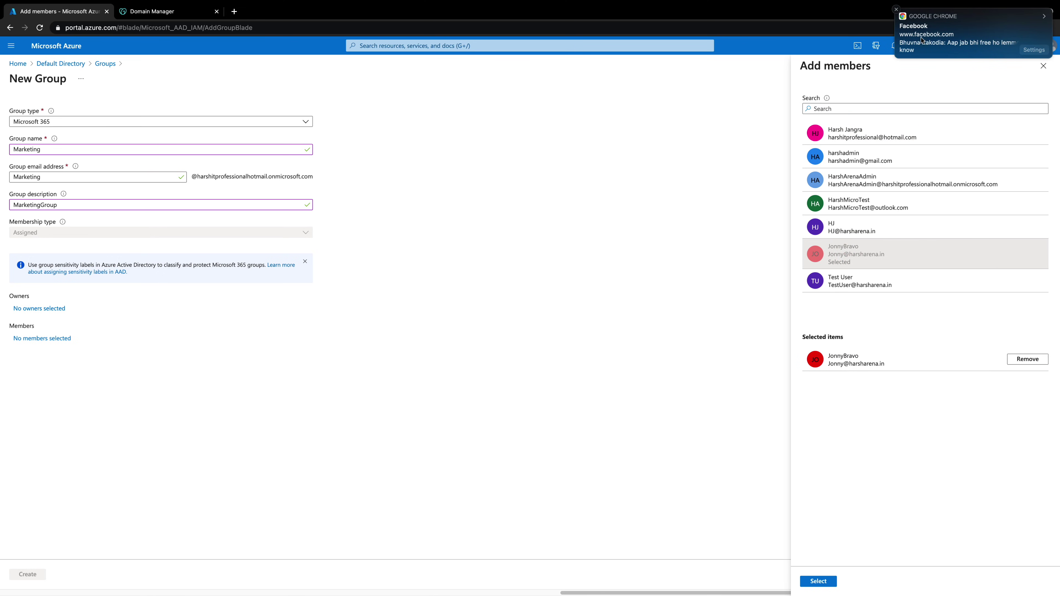
{"action": "left_click", "coordinate": [897, 10]}
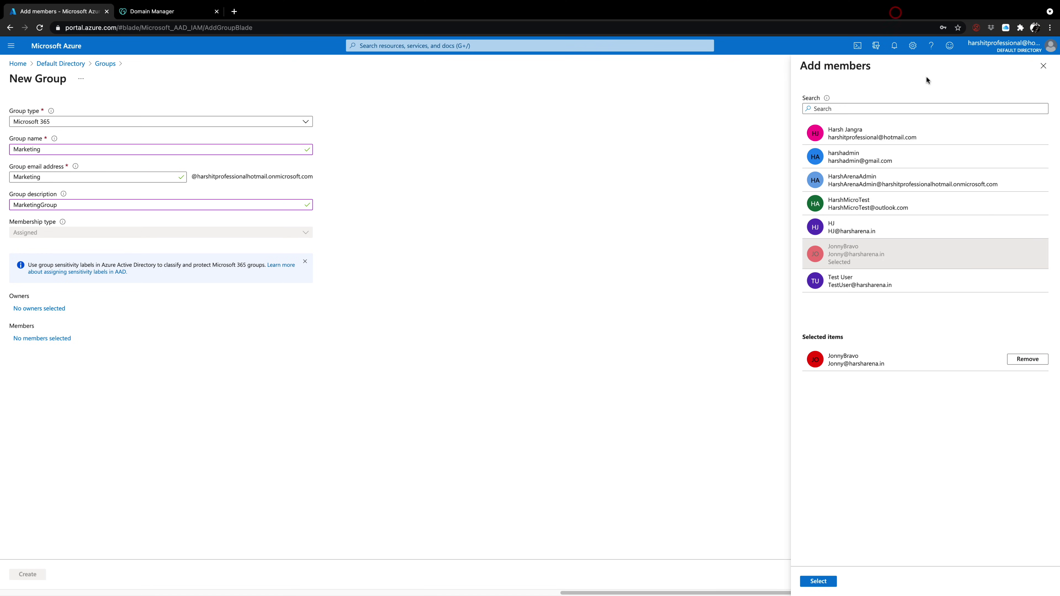
{"action": "left_click", "coordinate": [1037, 358]}
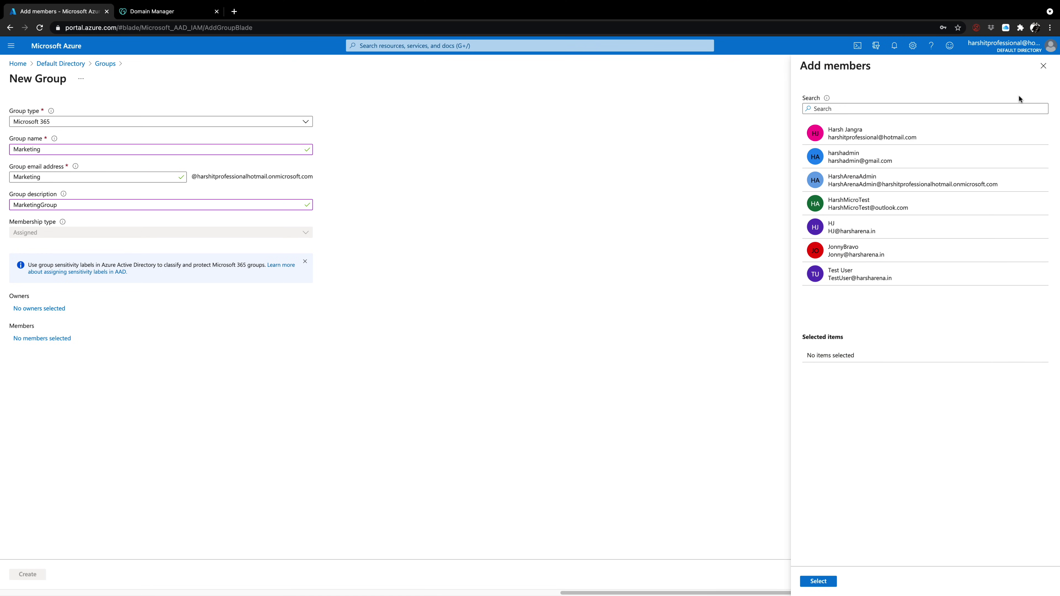
{"action": "left_click", "coordinate": [1043, 66]}
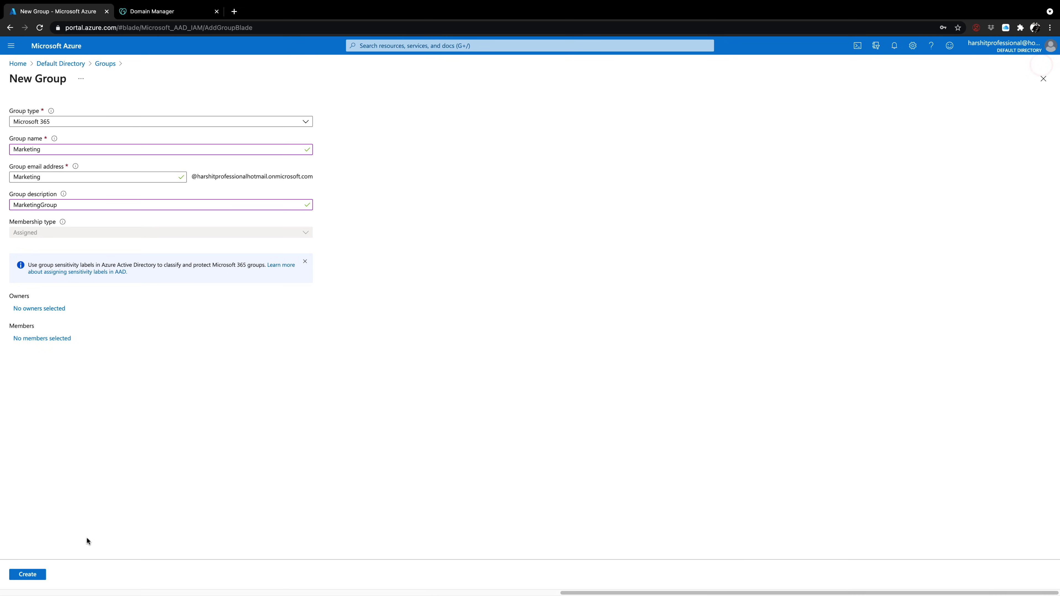
Create the Marketing Microsoft 365 group from the New Group form
{"action": "left_click", "coordinate": [41, 574]}
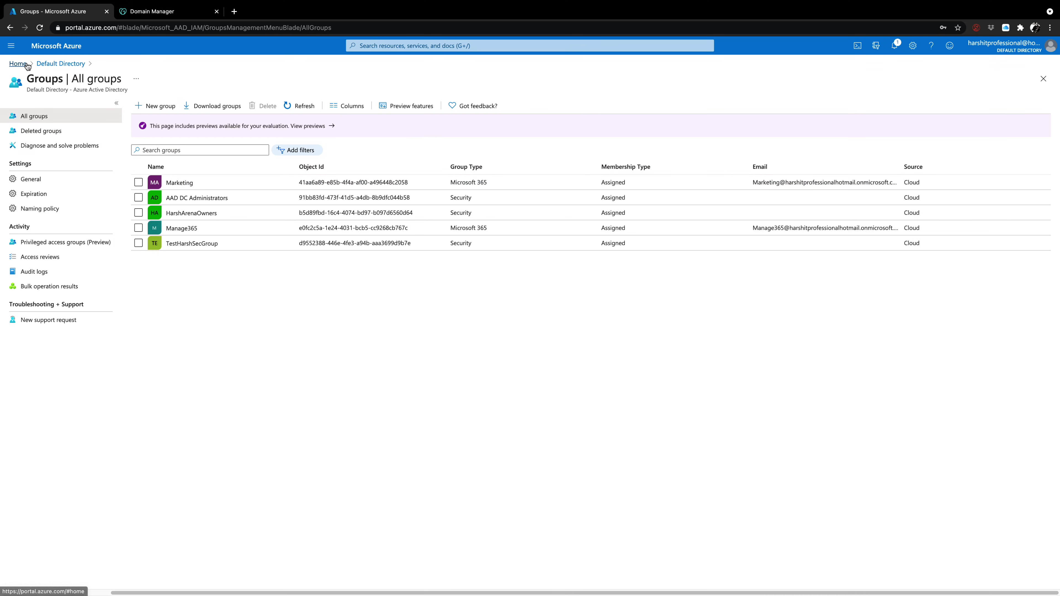
{"action": "left_click", "coordinate": [42, 63]}
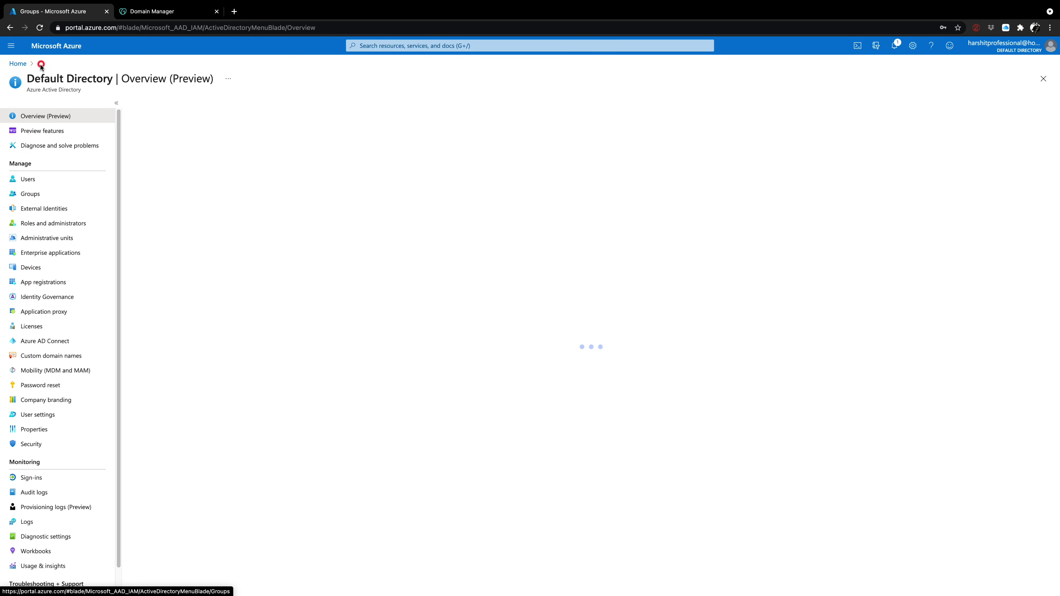
{"action": "left_click", "coordinate": [27, 190]}
{"action": "left_click", "coordinate": [27, 177]}
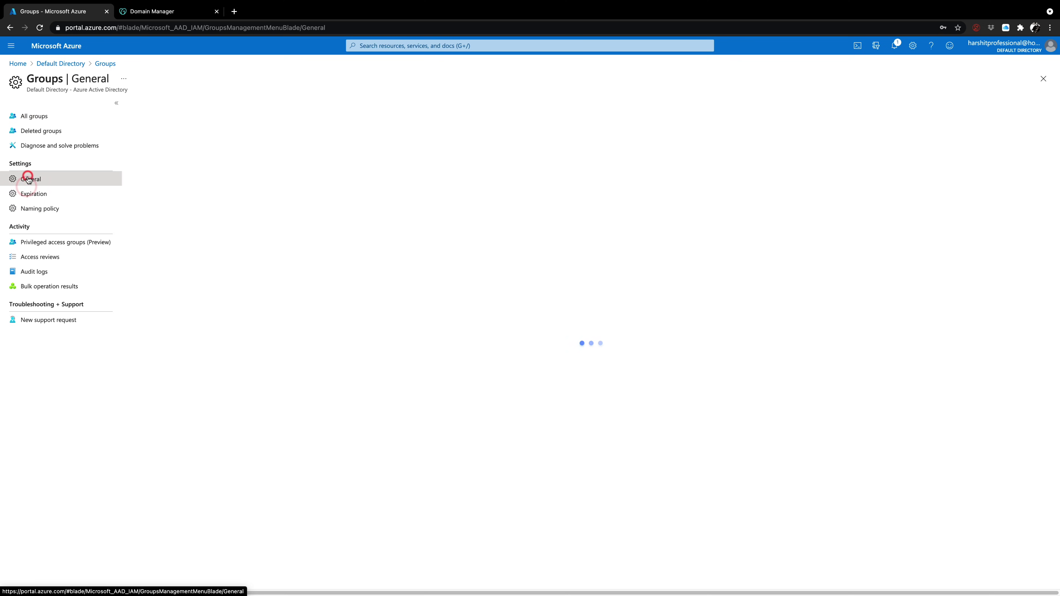
{"action": "left_click", "coordinate": [61, 64]}
{"action": "left_click", "coordinate": [30, 179]}
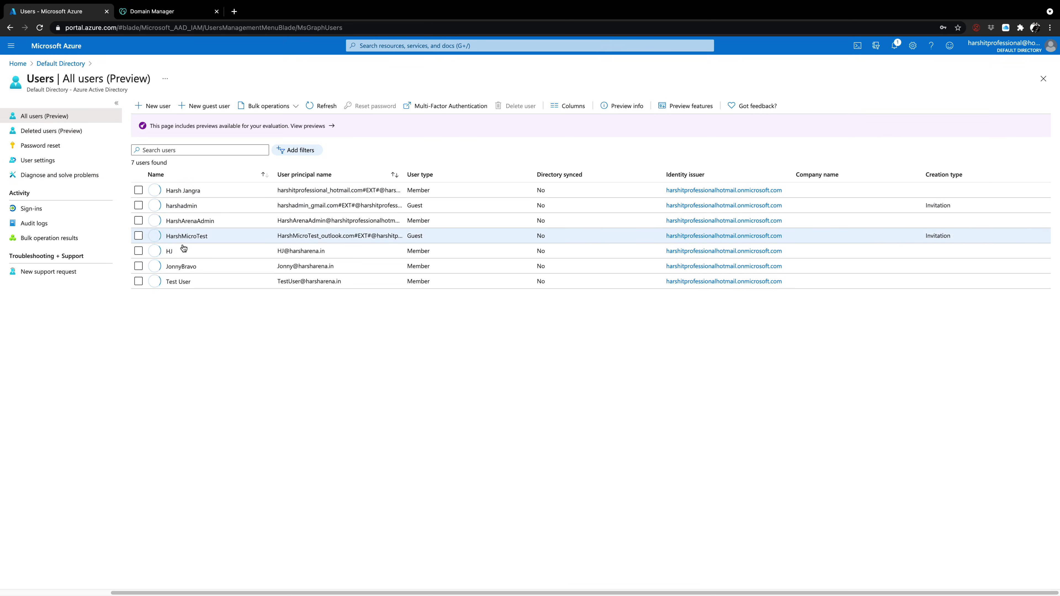
{"action": "left_click", "coordinate": [184, 285]}
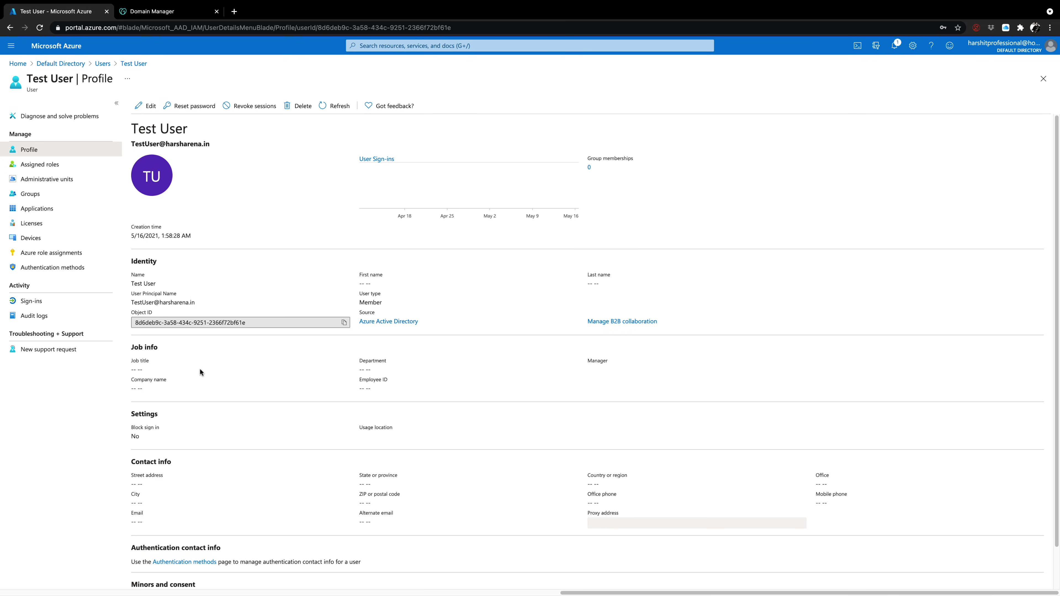
{"action": "scroll", "coordinate": [203, 378], "scroll_direction": "down", "scroll_amount": 1}
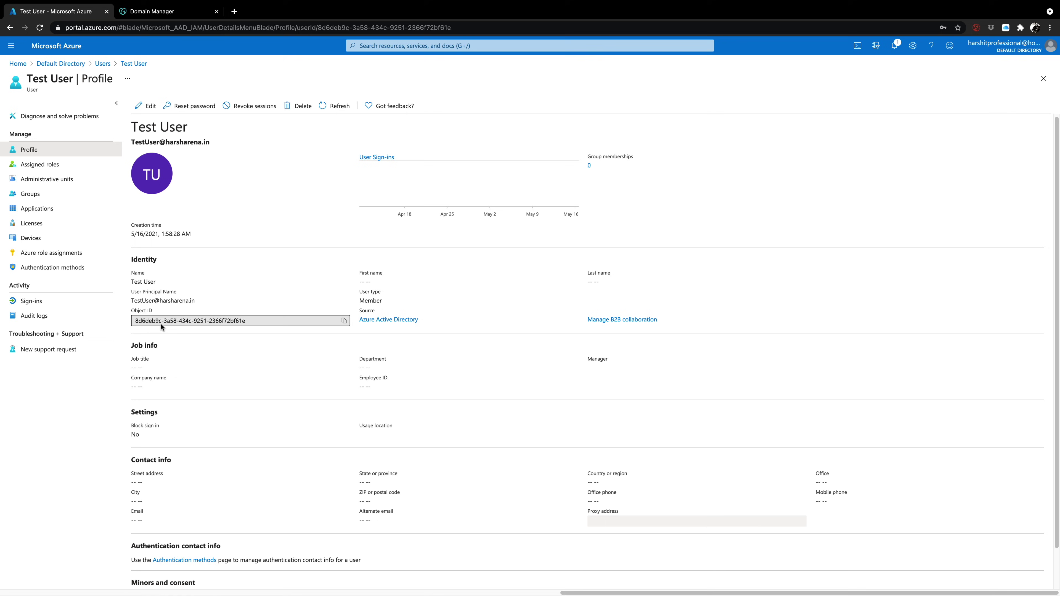
{"action": "scroll", "coordinate": [309, 363], "scroll_direction": "down", "scroll_amount": 2}
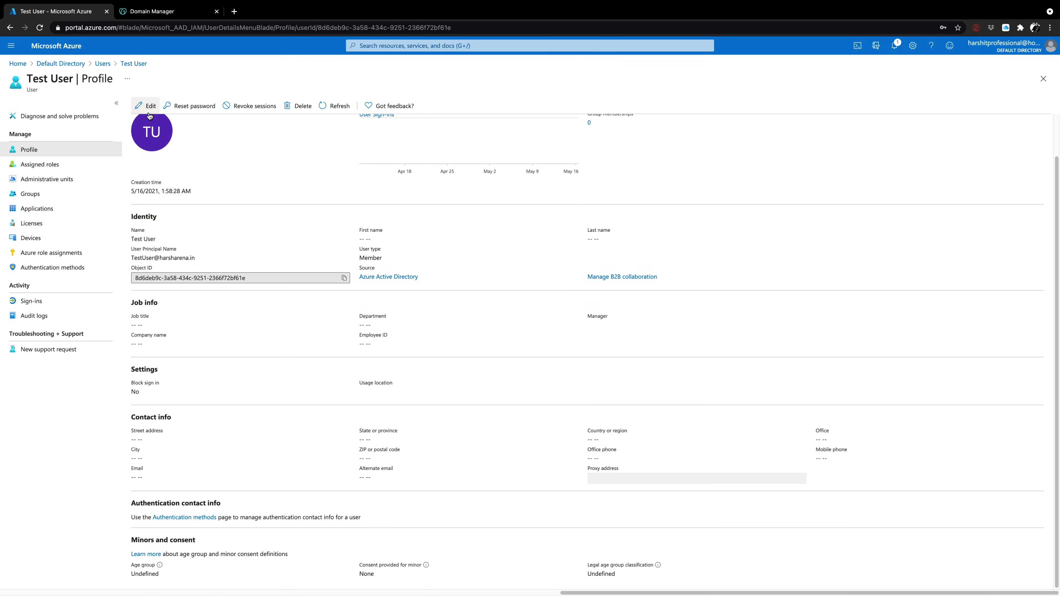
{"action": "left_click", "coordinate": [143, 105]}
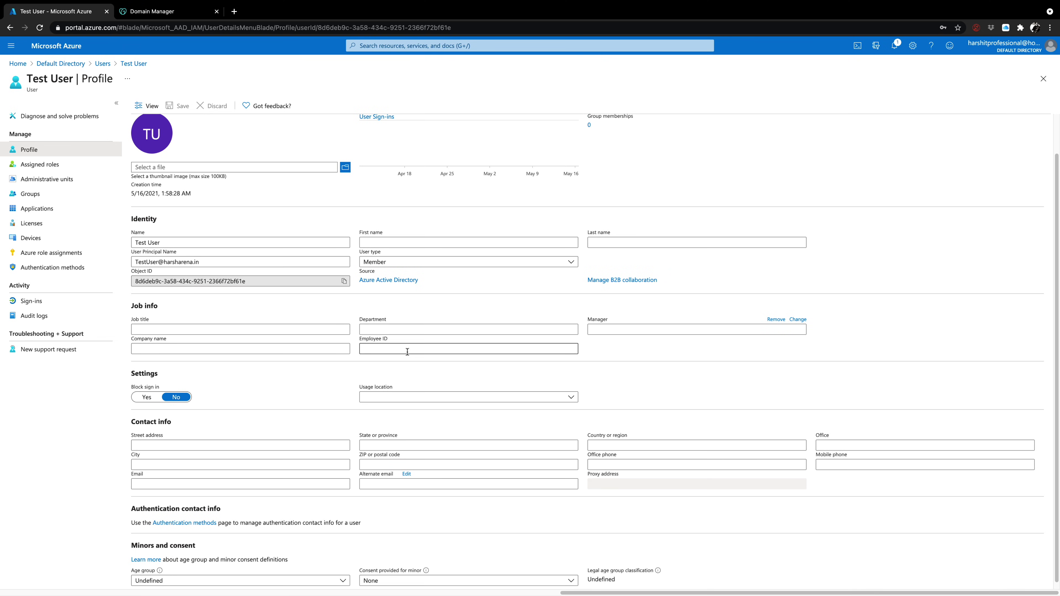
{"action": "scroll", "coordinate": [367, 403], "scroll_direction": "down", "scroll_amount": 1}
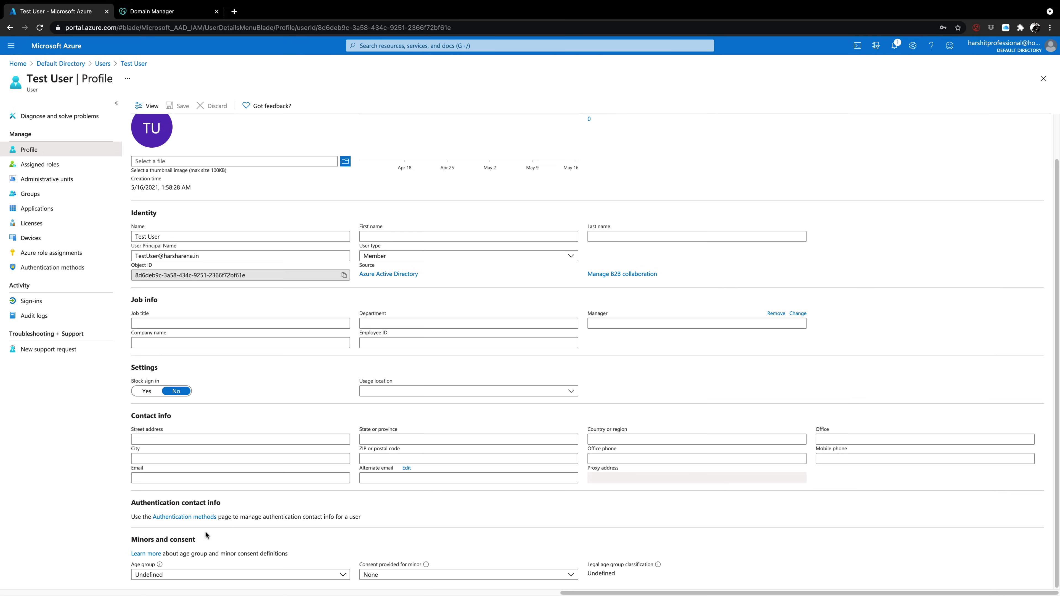
{"action": "left_click", "coordinate": [177, 575]}
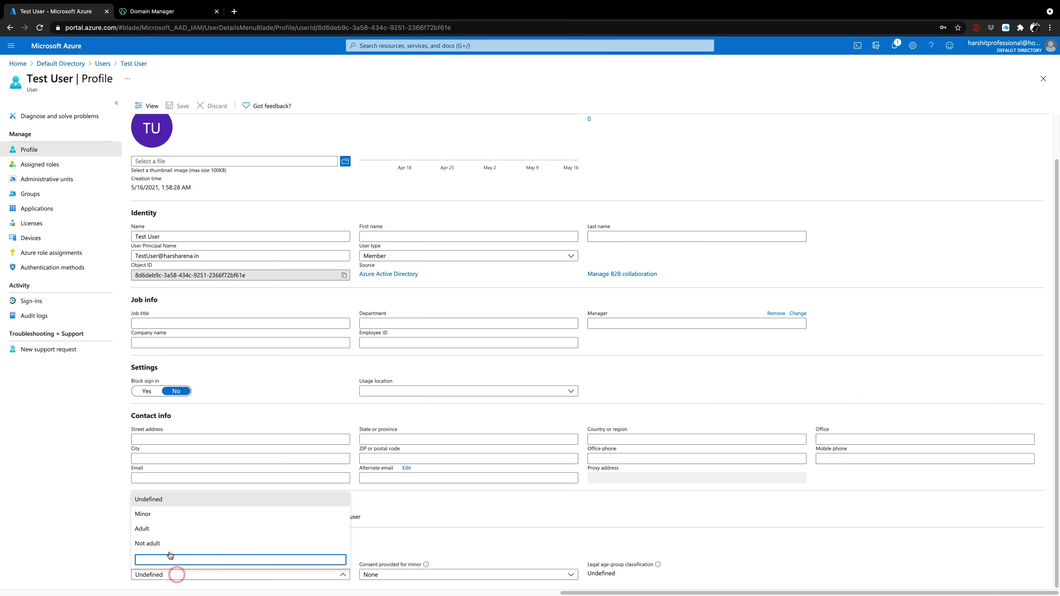
{"action": "left_click", "coordinate": [167, 529]}
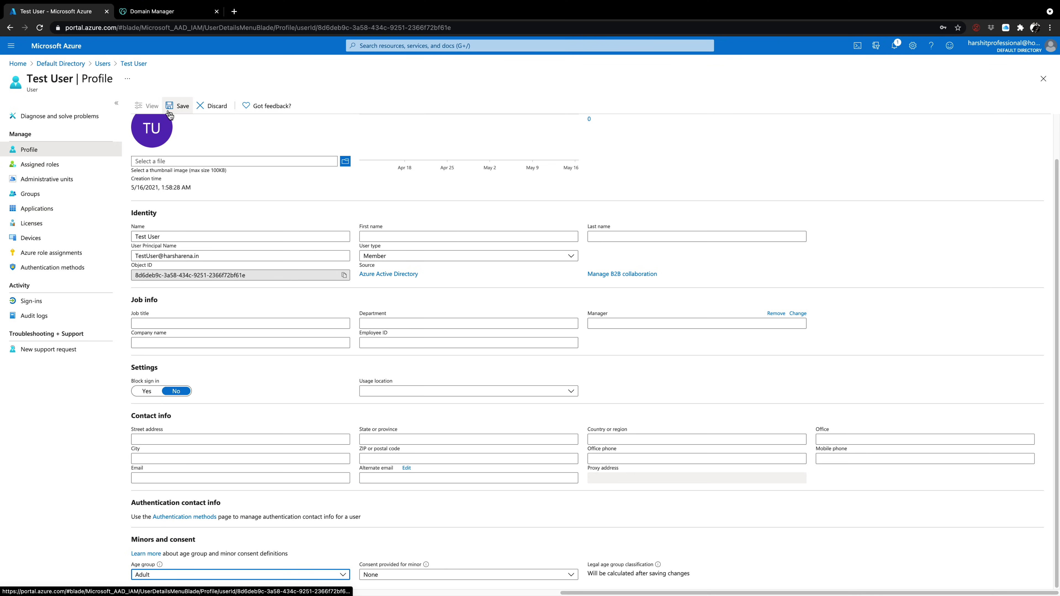
{"action": "left_click", "coordinate": [185, 106]}
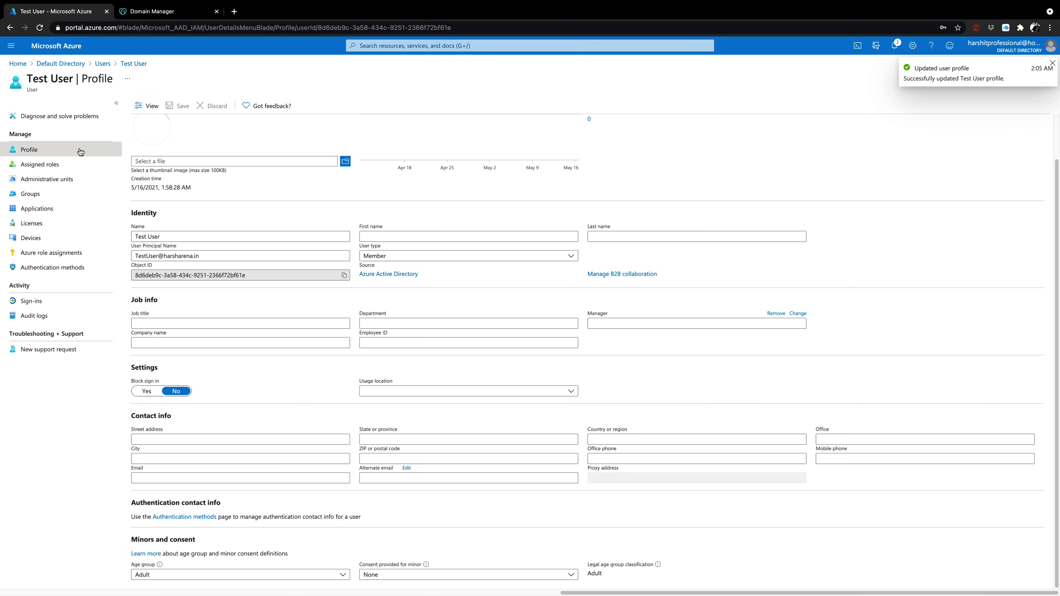
Check Test User's Assigned roles, Azure role assignments and Sign-ins, all of them empty
{"action": "left_click", "coordinate": [54, 167]}
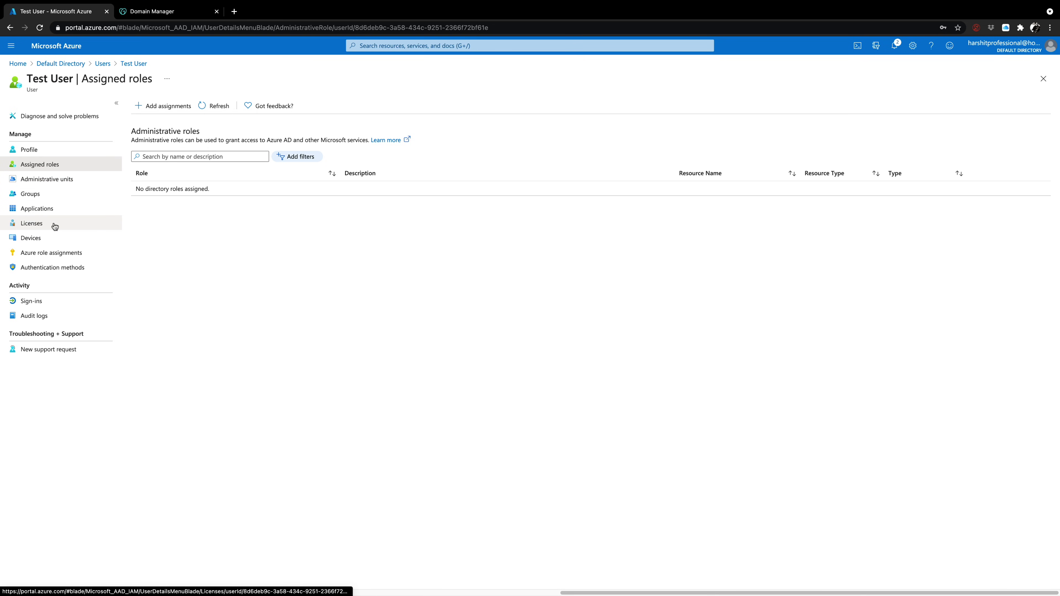
{"action": "left_click", "coordinate": [46, 251]}
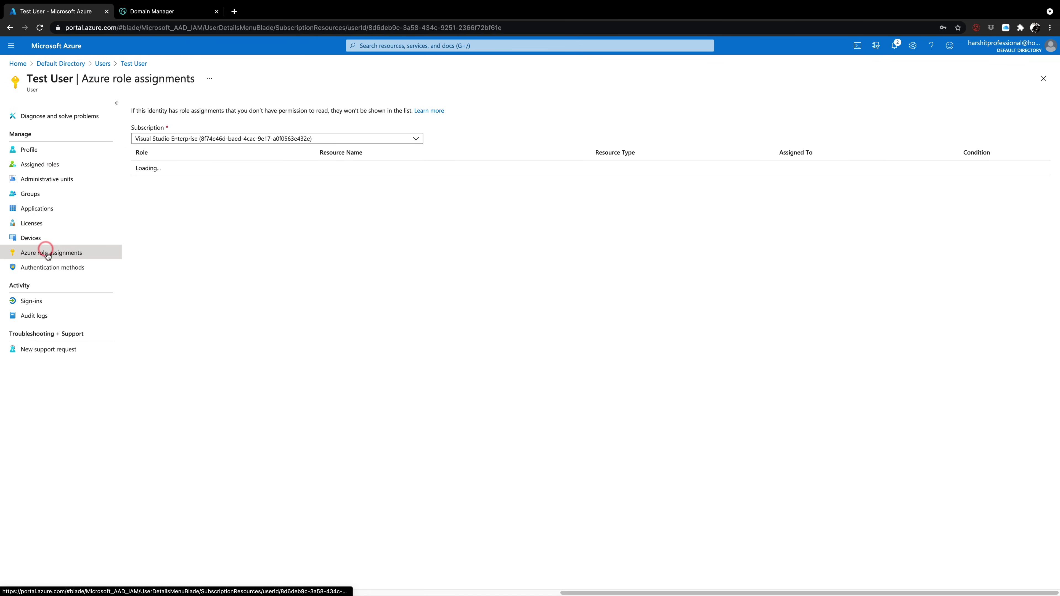
{"action": "left_click", "coordinate": [48, 301]}
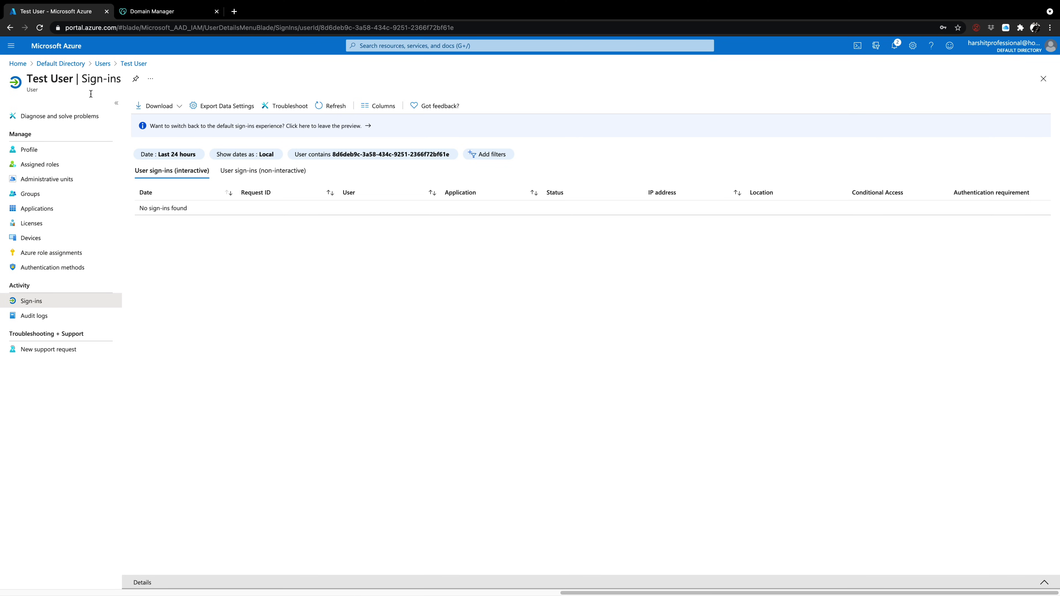
Return to the Default Directory and show its Sign-ins log of 13 interactive sign-ins
{"action": "left_click", "coordinate": [76, 65]}
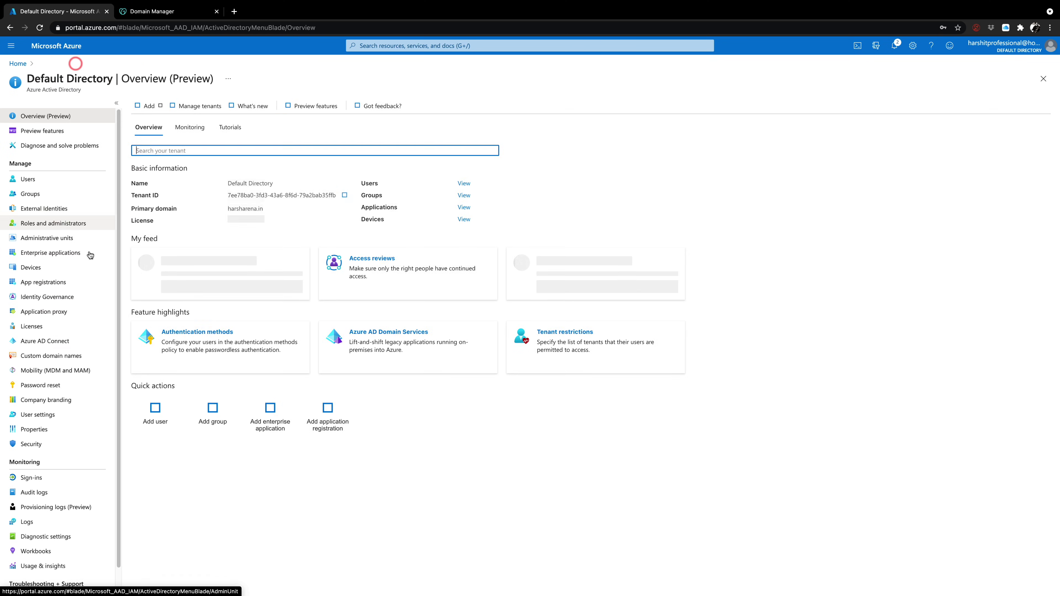
{"action": "left_click", "coordinate": [55, 480]}
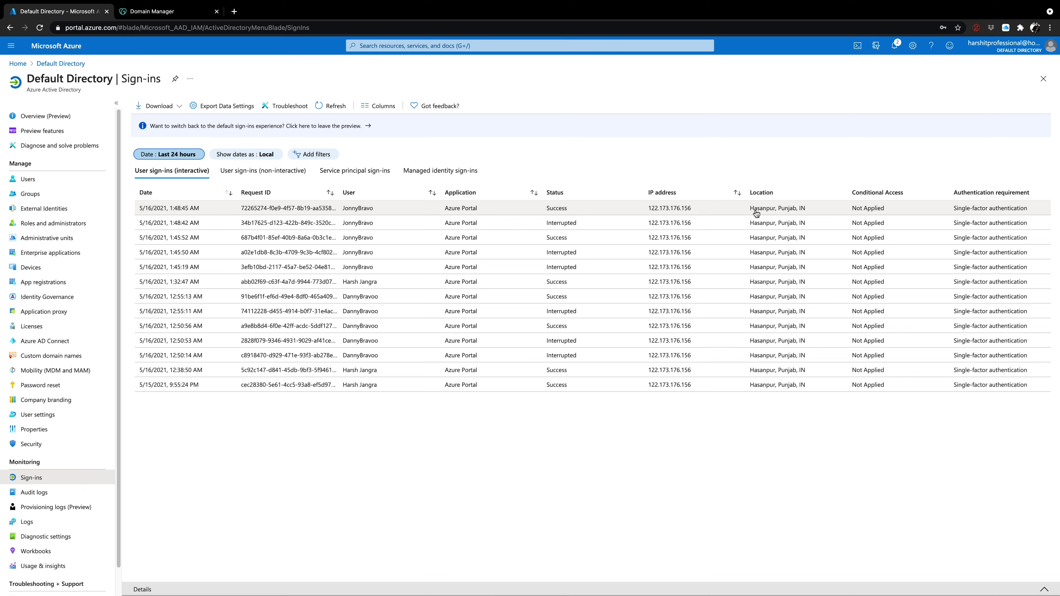
Expand the most recent sign-in's details and highlight its Single-factor authentication requirement
{"action": "left_click", "coordinate": [756, 213]}
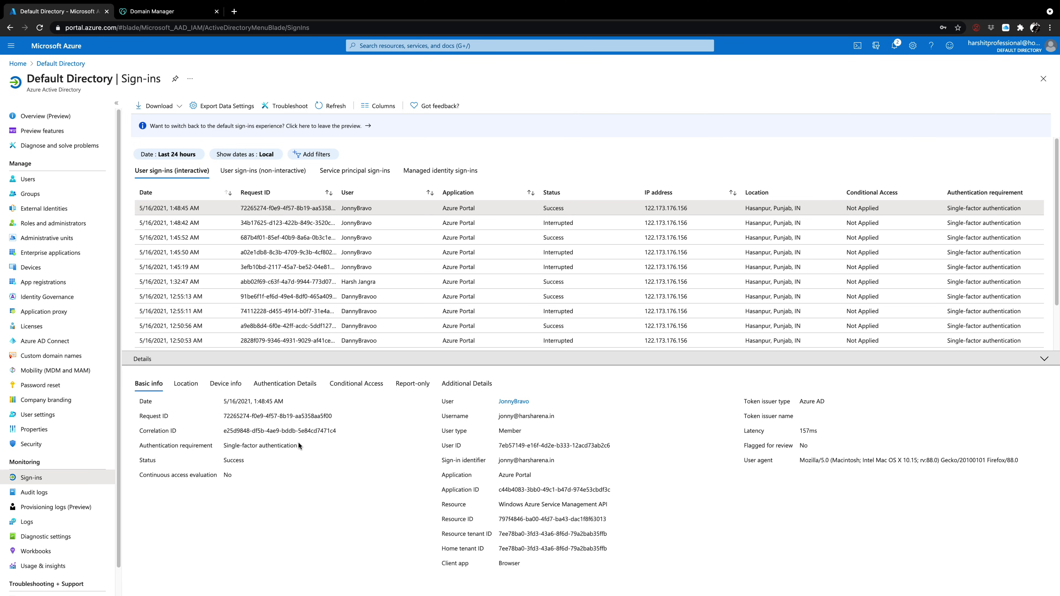
{"action": "left_click_drag", "start_coordinate": [298, 445], "coordinate": [219, 448]}
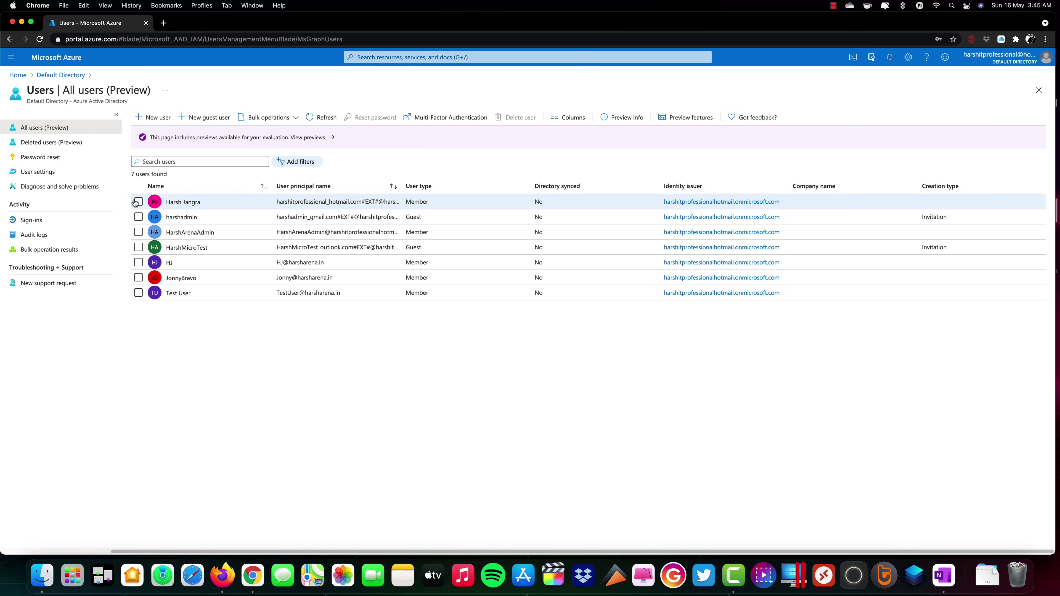
Make Chrome full screen and show the Bulk operations menu for the Users list
{"action": "left_click", "coordinate": [31, 22]}
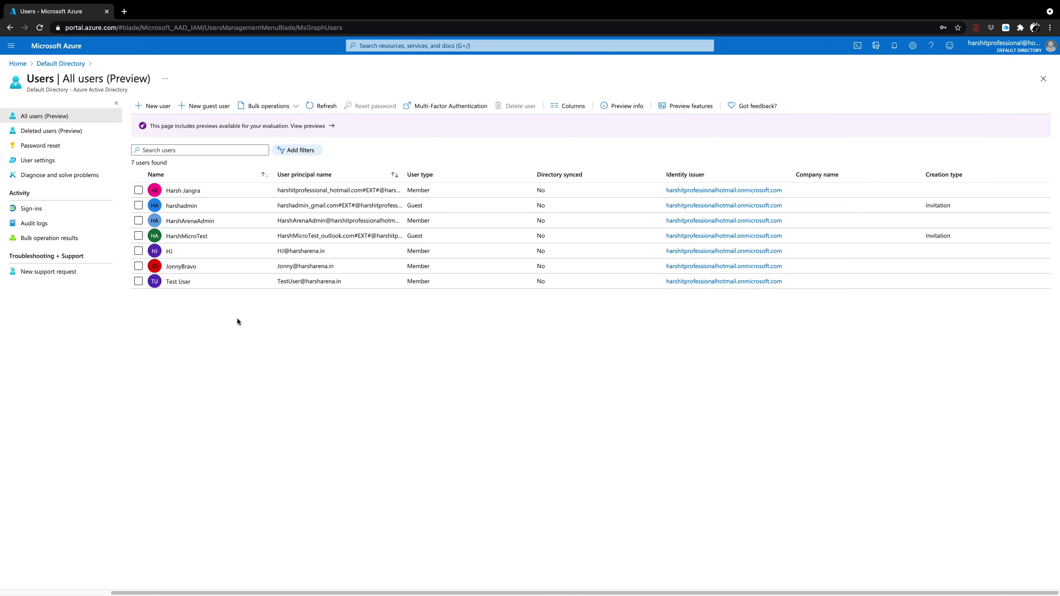
{"action": "left_click", "coordinate": [295, 110]}
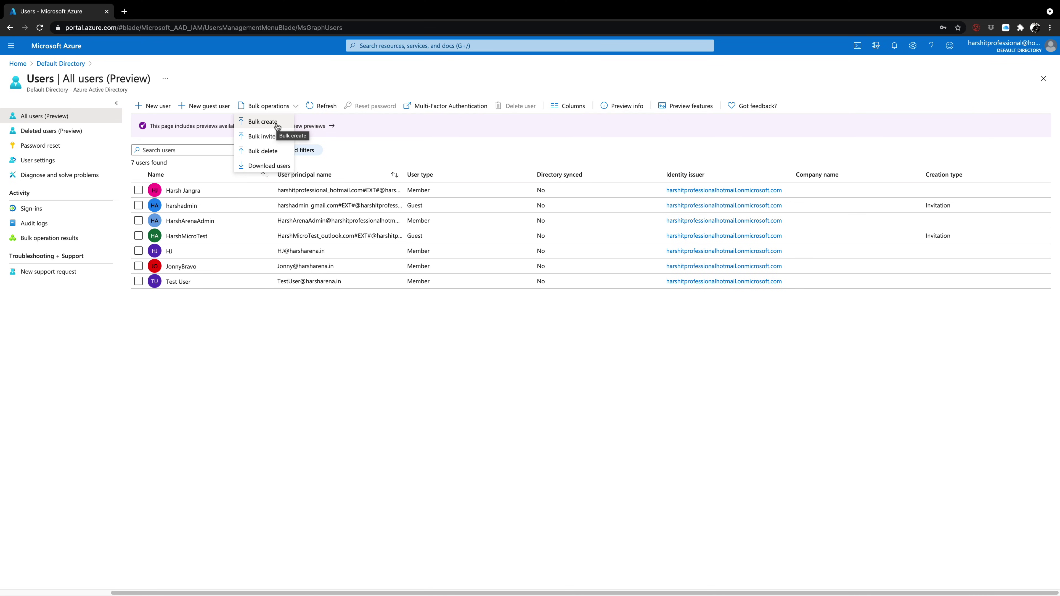
Download the Bulk create user CSV template and view it in Numbers
{"action": "left_click", "coordinate": [278, 126]}
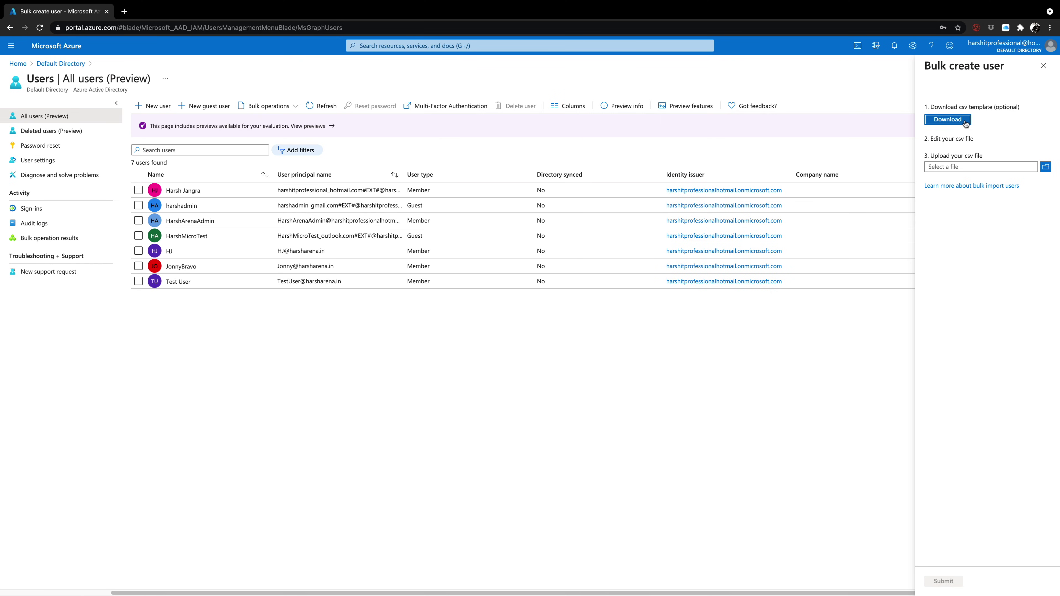
{"action": "left_click", "coordinate": [948, 120]}
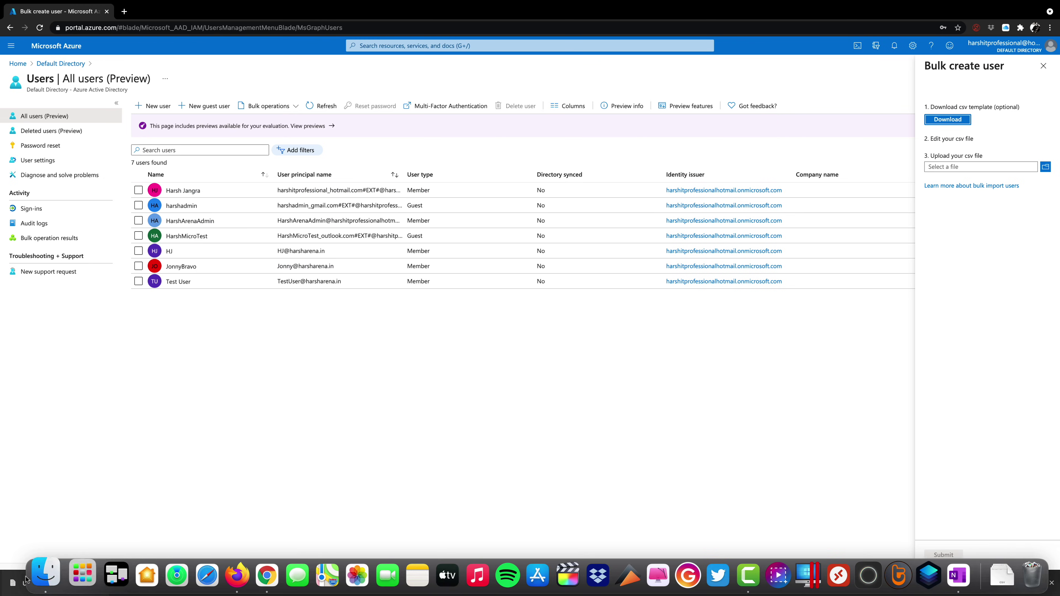
{"action": "left_click", "coordinate": [56, 582]}
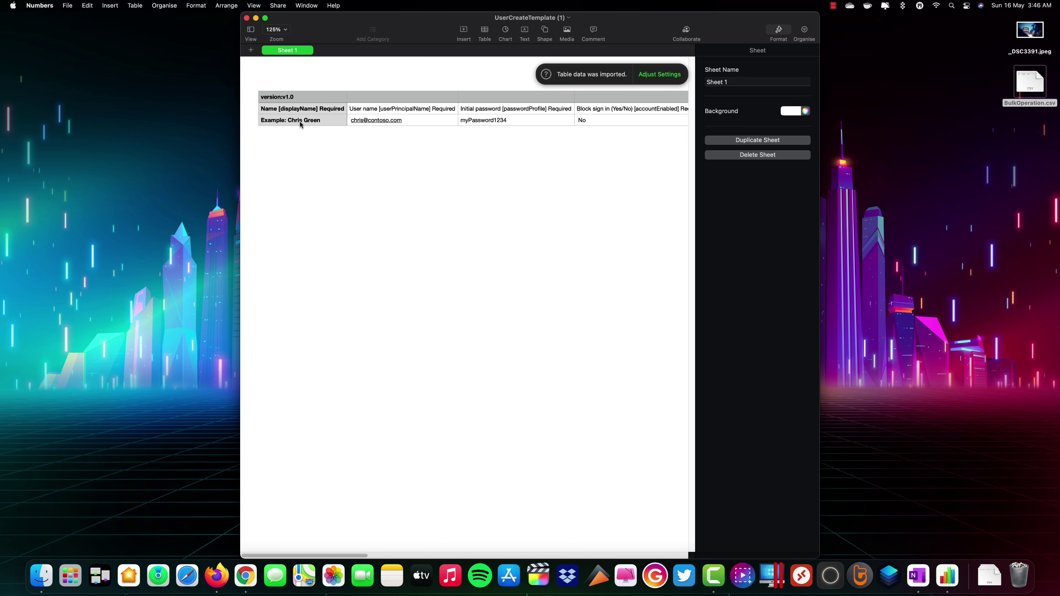
Inspect the template's example name, user name and block sign-in cells, then close Numbers
{"action": "left_click", "coordinate": [283, 122]}
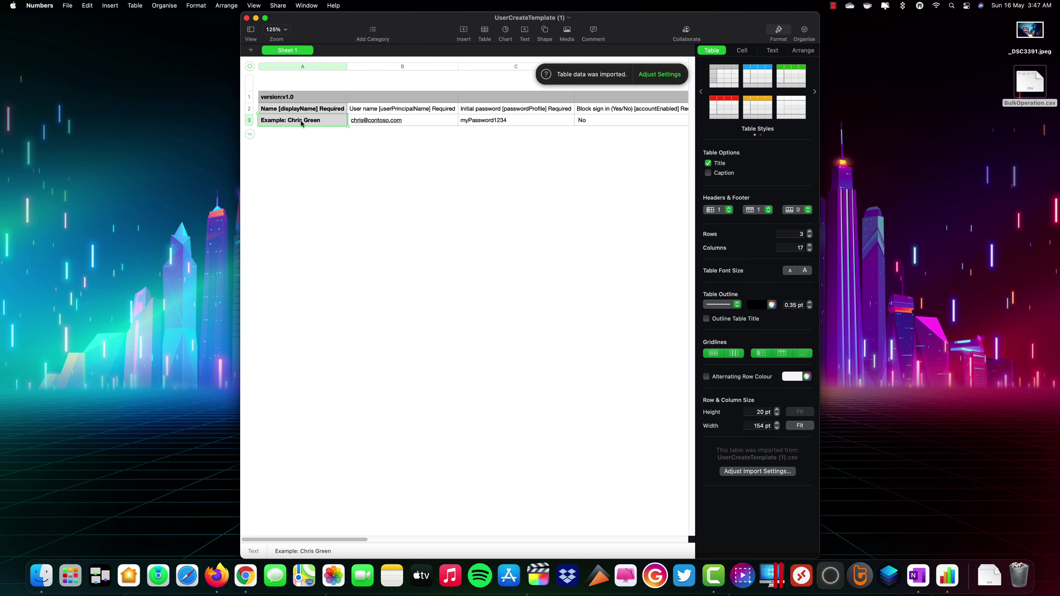
{"action": "left_click", "coordinate": [414, 120]}
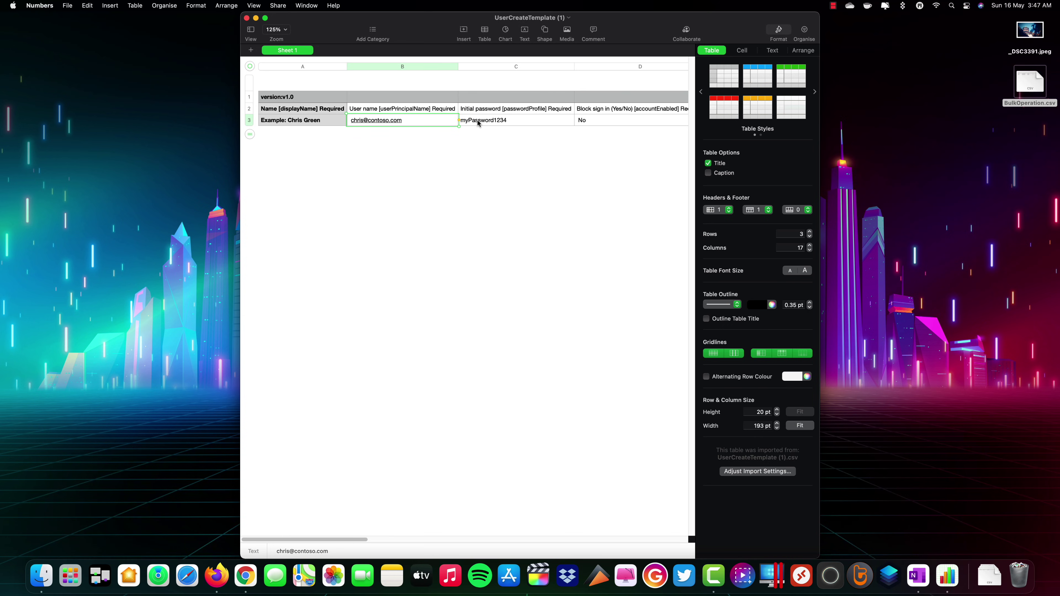
{"action": "left_click", "coordinate": [597, 119]}
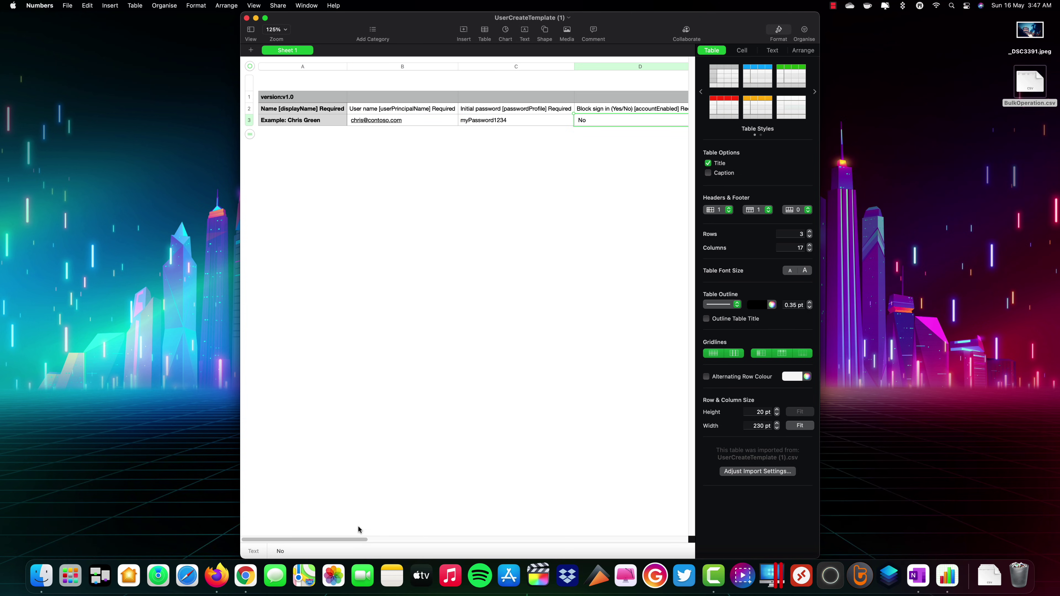
{"action": "left_click_drag", "start_coordinate": [357, 539], "coordinate": [292, 459]}
{"action": "left_click", "coordinate": [244, 124]}
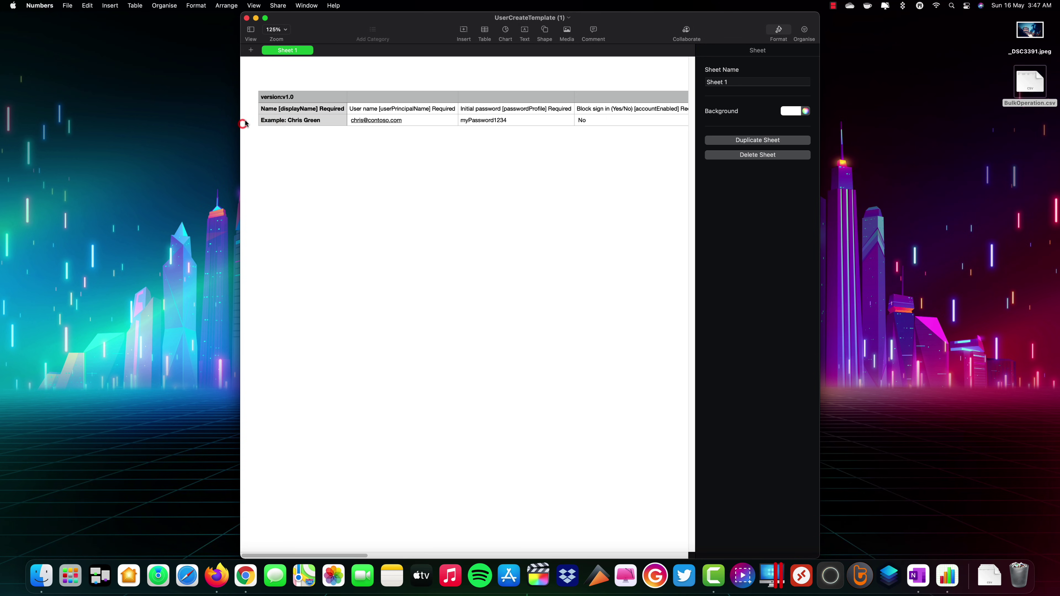
{"action": "left_click", "coordinate": [266, 122]}
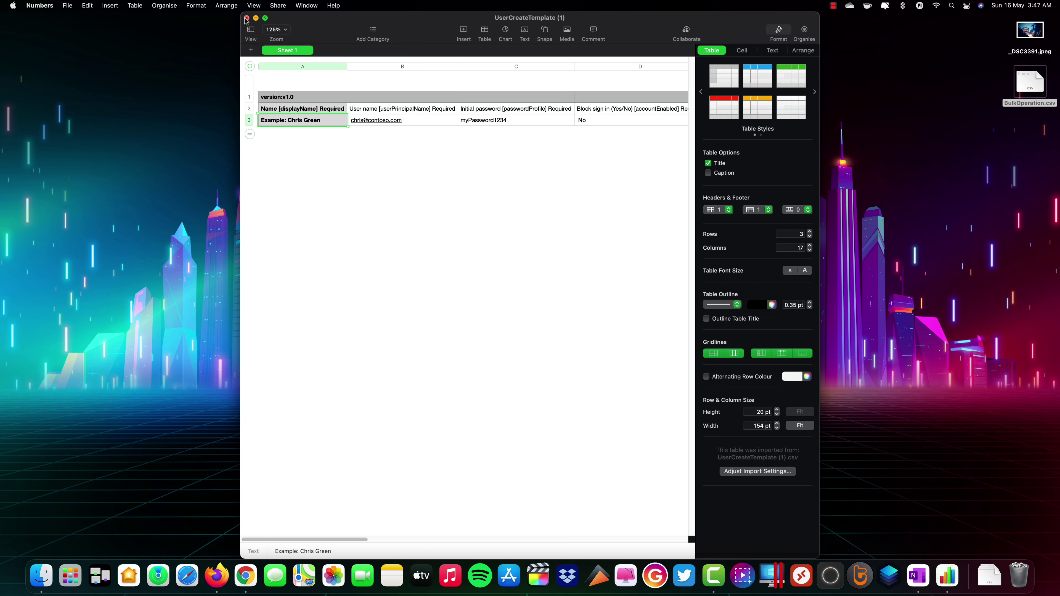
{"action": "left_click", "coordinate": [247, 18]}
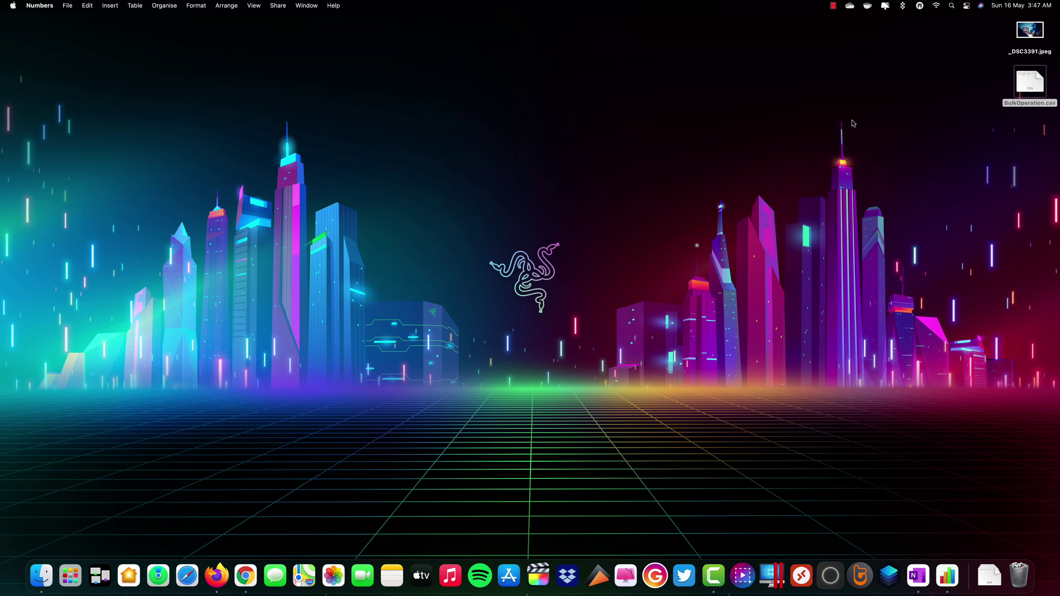
Open BulkOperation.csv from the desktop in TextEdit via Open With
{"action": "right_click", "coordinate": [1024, 80]}
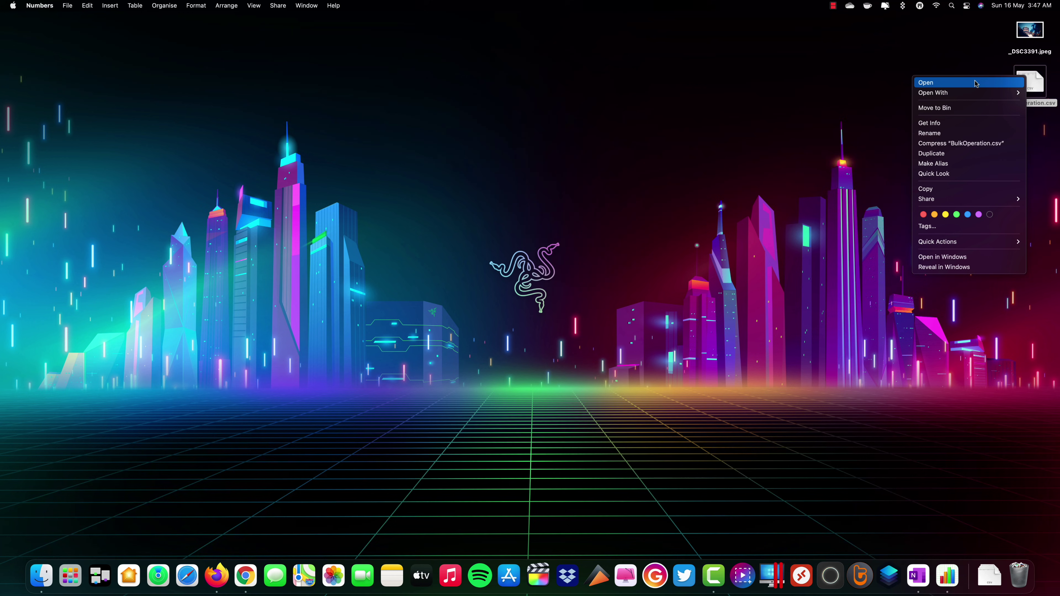
{"action": "mouse_move", "coordinate": [971, 91]}
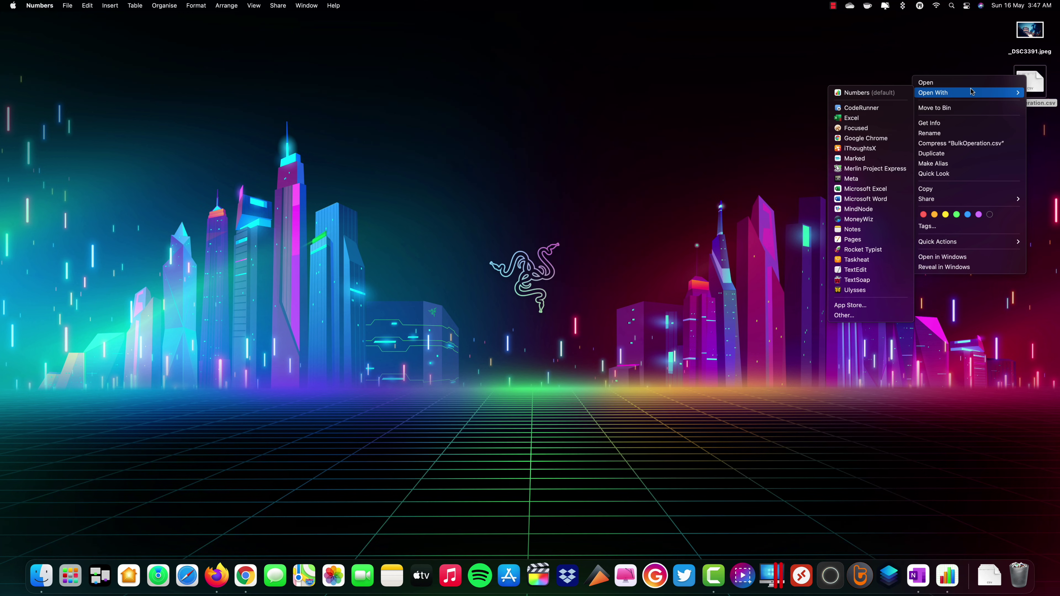
{"action": "left_click", "coordinate": [878, 271]}
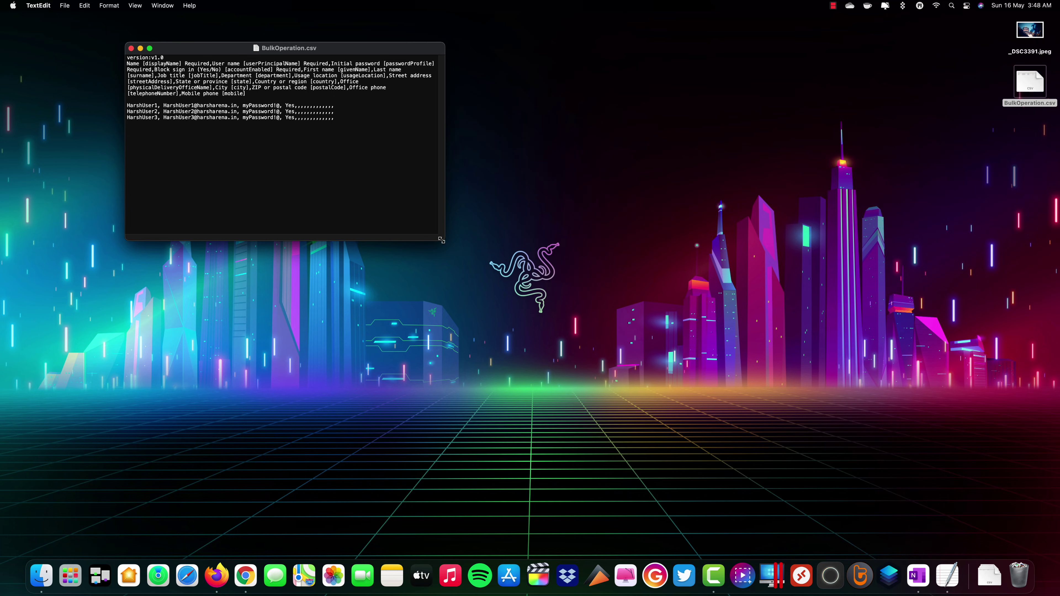
Enlarge the window, review the CSV header, user rows and trailing empty fields, then close it
{"action": "left_click_drag", "start_coordinate": [442, 240], "coordinate": [897, 518]}
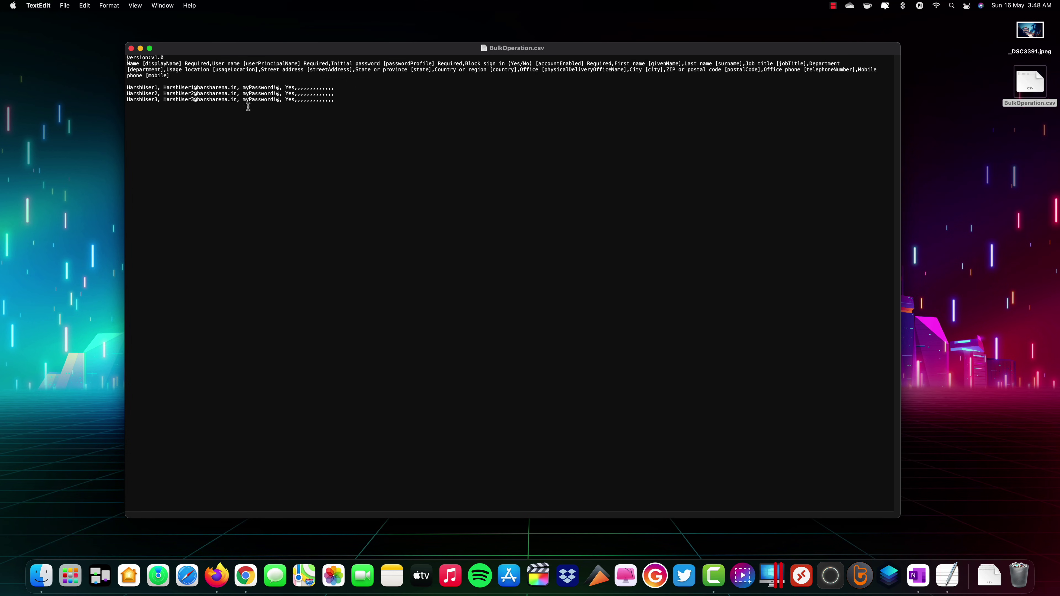
{"action": "left_click", "coordinate": [169, 75]}
{"action": "left_click_drag", "start_coordinate": [169, 76], "coordinate": [125, 57]}
{"action": "left_click", "coordinate": [195, 80]}
{"action": "left_click_drag", "start_coordinate": [159, 87], "coordinate": [218, 87]}
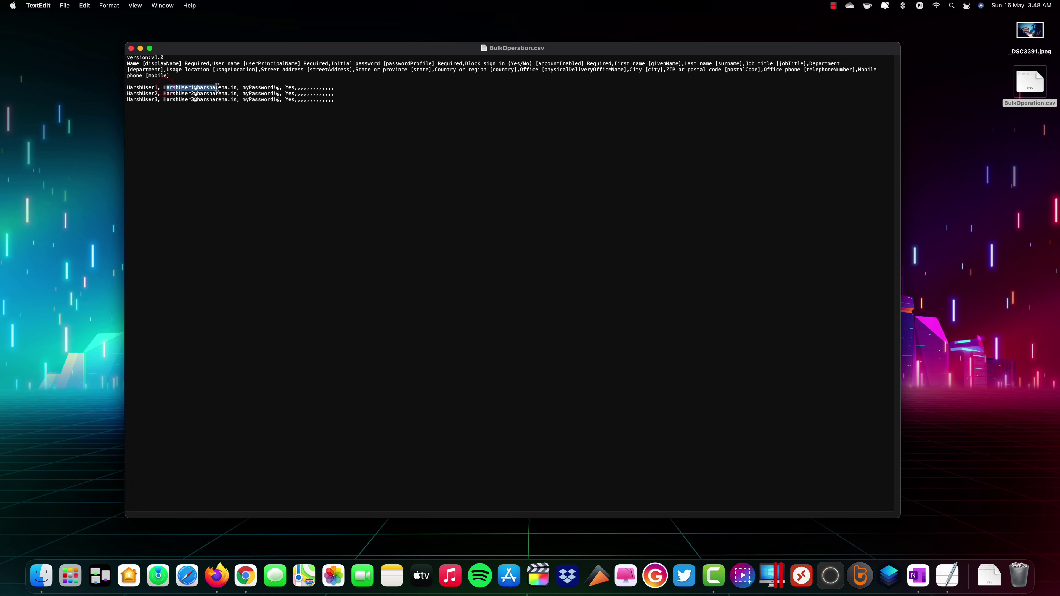
{"action": "left_click", "coordinate": [289, 87]}
{"action": "left_click_drag", "start_coordinate": [295, 89], "coordinate": [338, 90]}
{"action": "left_click", "coordinate": [336, 102]}
{"action": "left_click", "coordinate": [131, 48]}
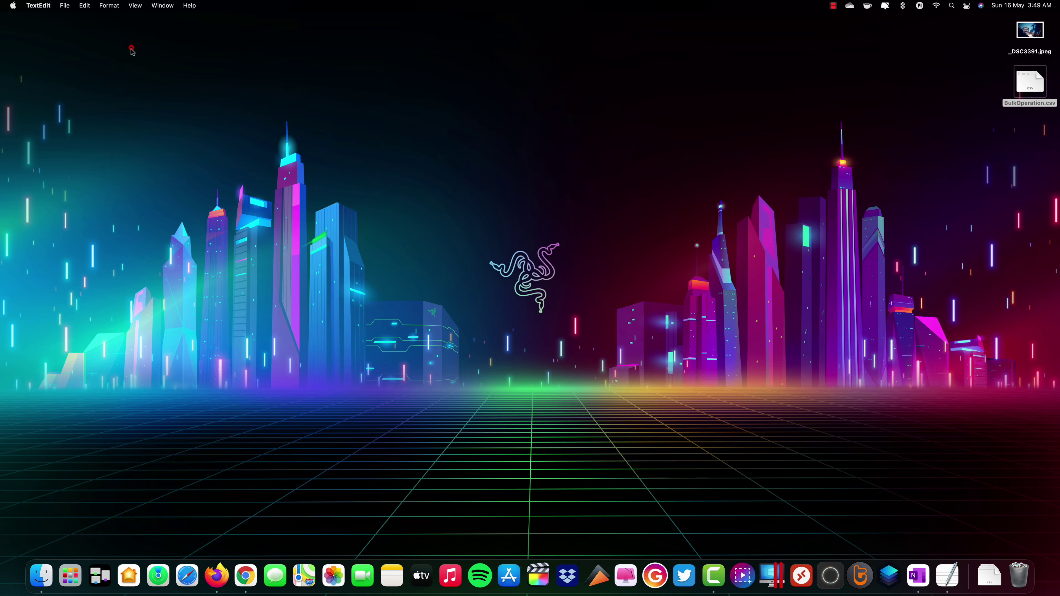
Upload BulkOperation.csv from the Desktop in the Bulk create user pane
{"action": "left_click", "coordinate": [248, 558]}
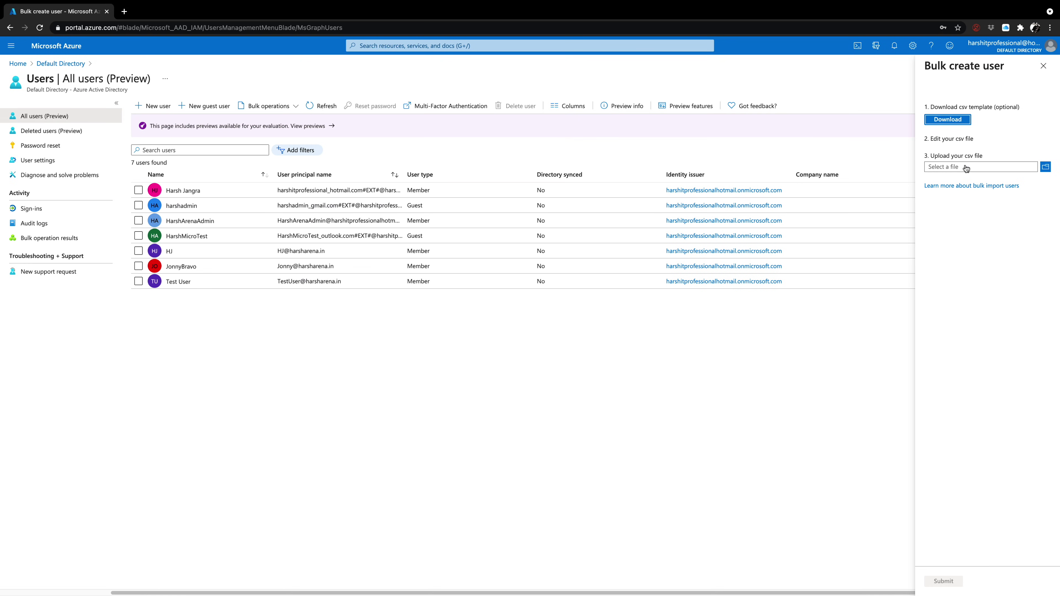
{"action": "left_click", "coordinate": [1046, 167]}
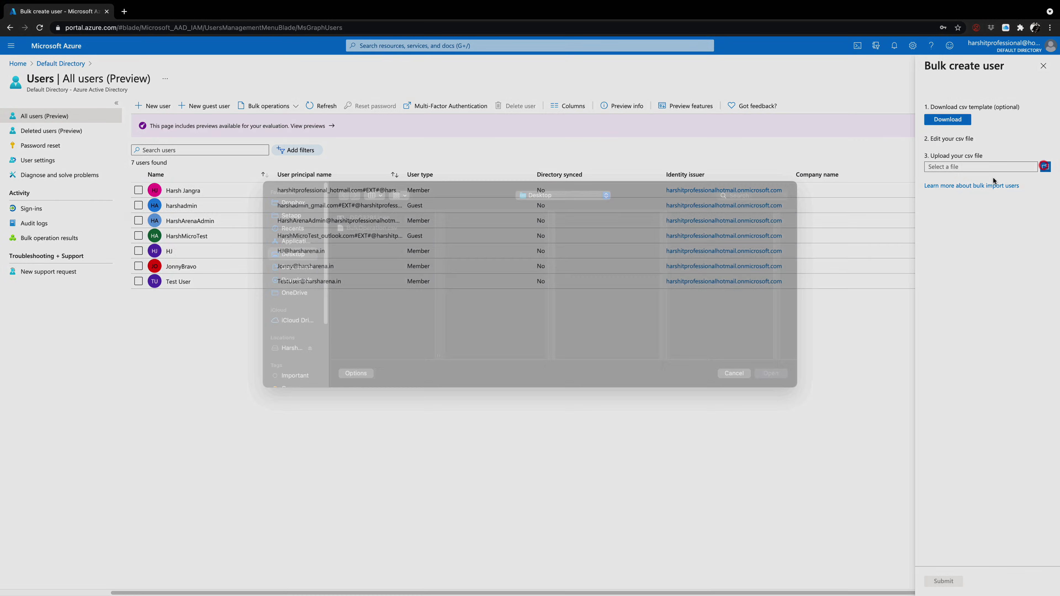
{"action": "left_click", "coordinate": [387, 243]}
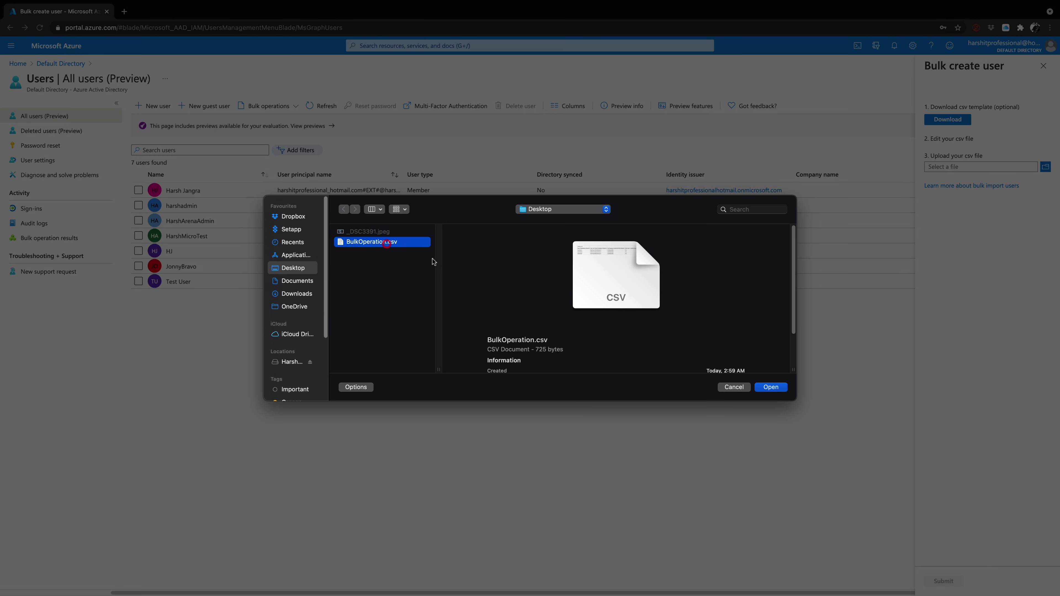
{"action": "left_click", "coordinate": [779, 388]}
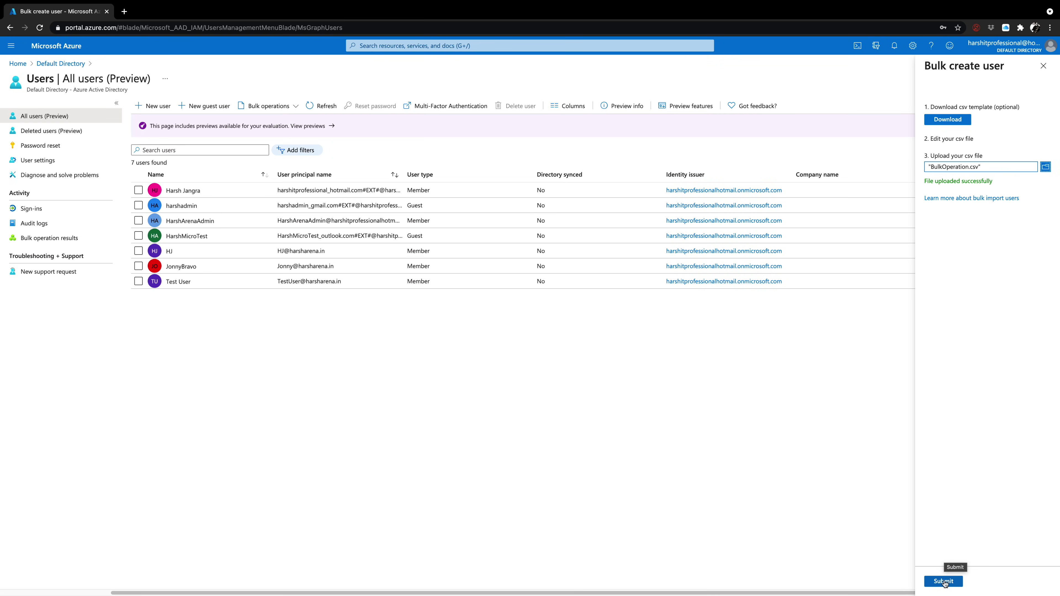
Submit the bulk creation so HarshUser1–3 appear, bringing the directory to 10 users
{"action": "left_click", "coordinate": [945, 582]}
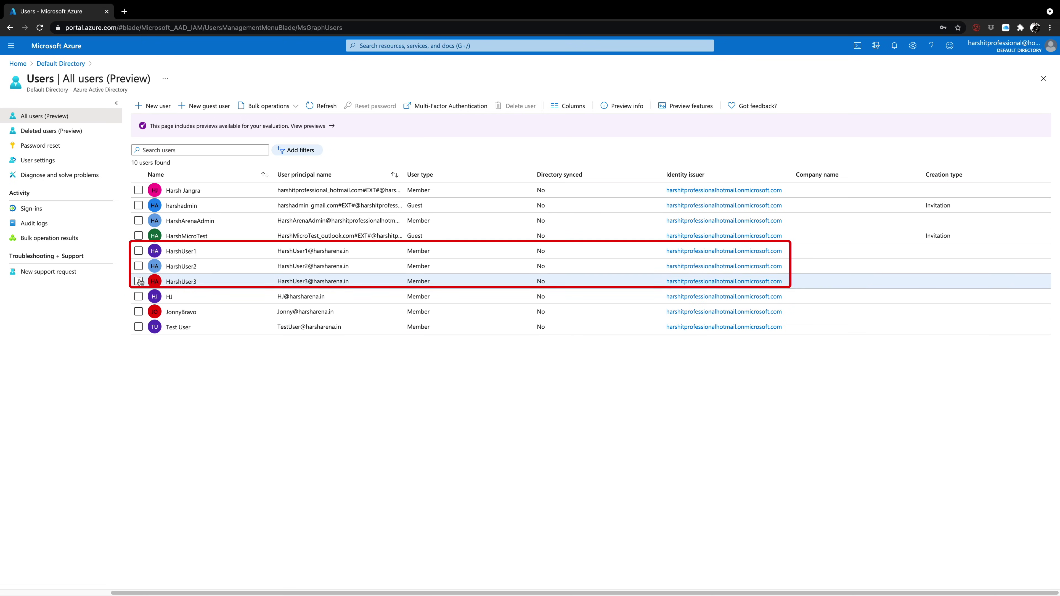
Tick HarshUser1, HarshUser2 and HarshUser3 in the All users list
{"action": "left_click", "coordinate": [139, 251]}
{"action": "left_click", "coordinate": [139, 266]}
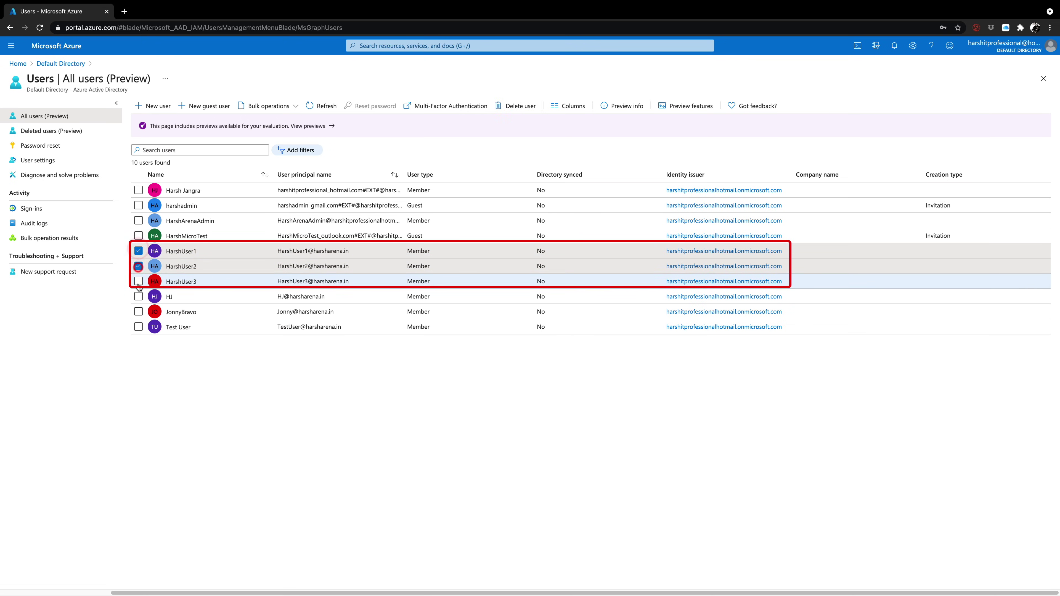
{"action": "left_click", "coordinate": [138, 282]}
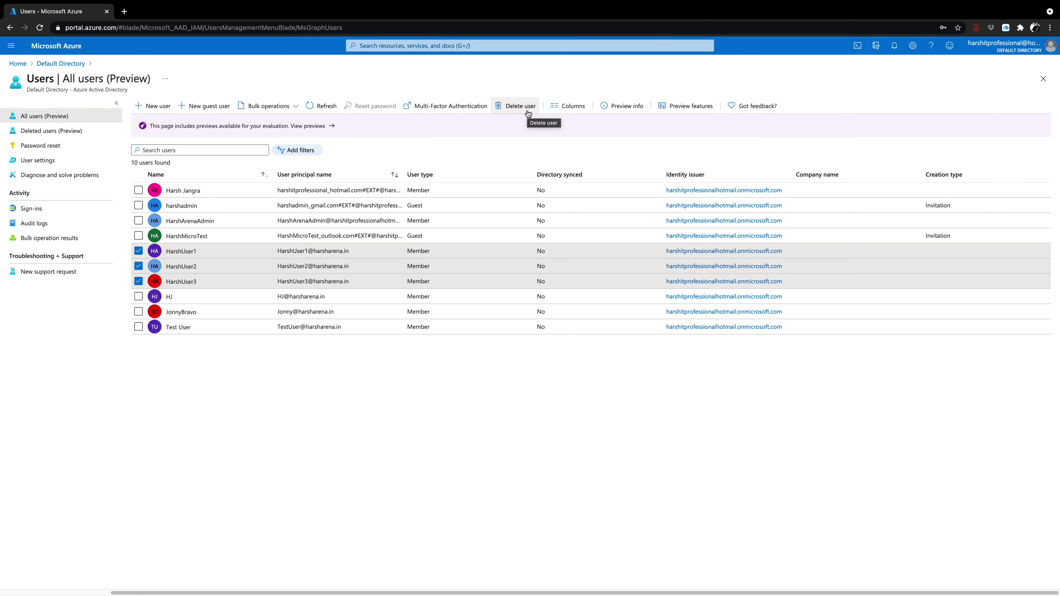
{"action": "left_click", "coordinate": [491, 141]}
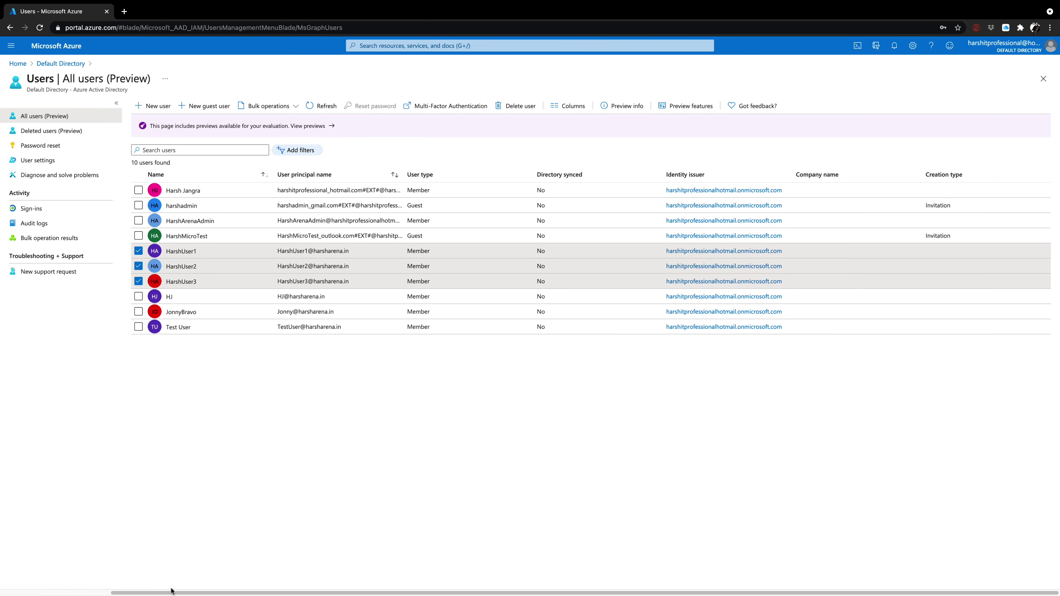
Switch to Firefox to view the Gmail inbox with its two messages
{"action": "mouse_move", "coordinate": [119, 585]}
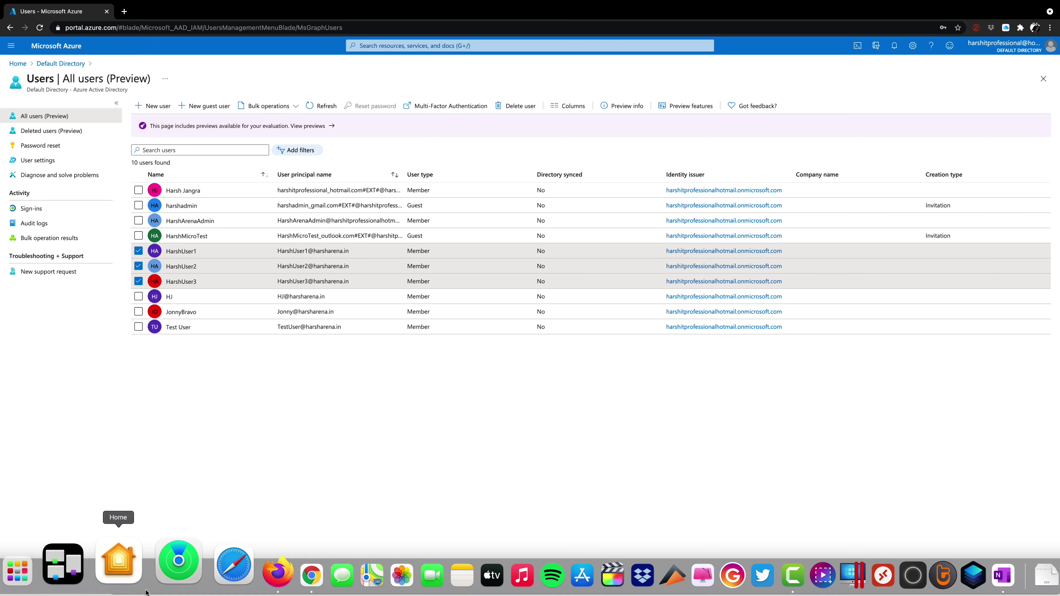
{"action": "left_click", "coordinate": [213, 577]}
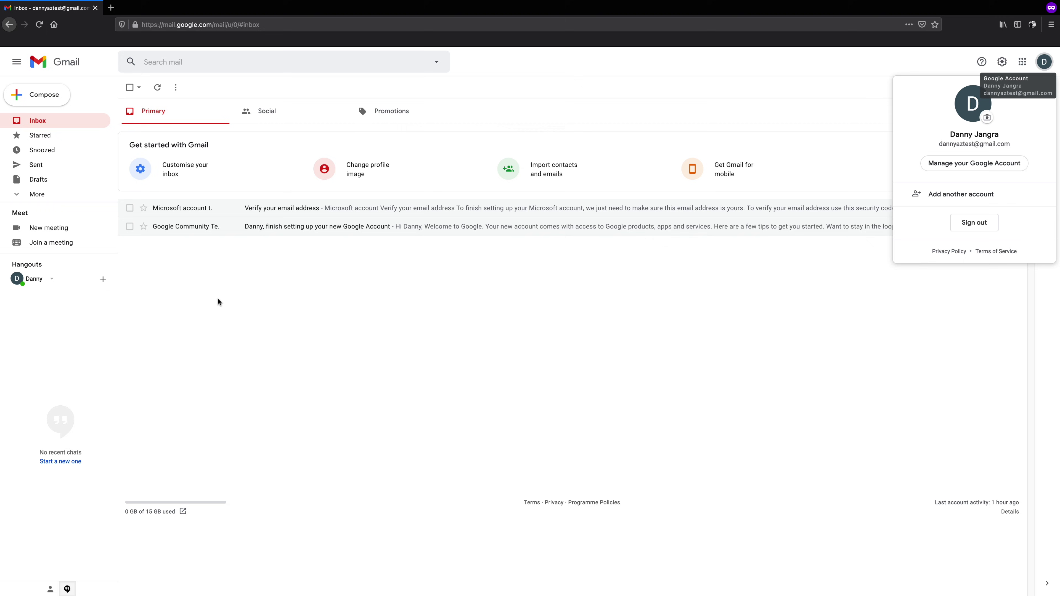
{"action": "mouse_move", "coordinate": [224, 589]}
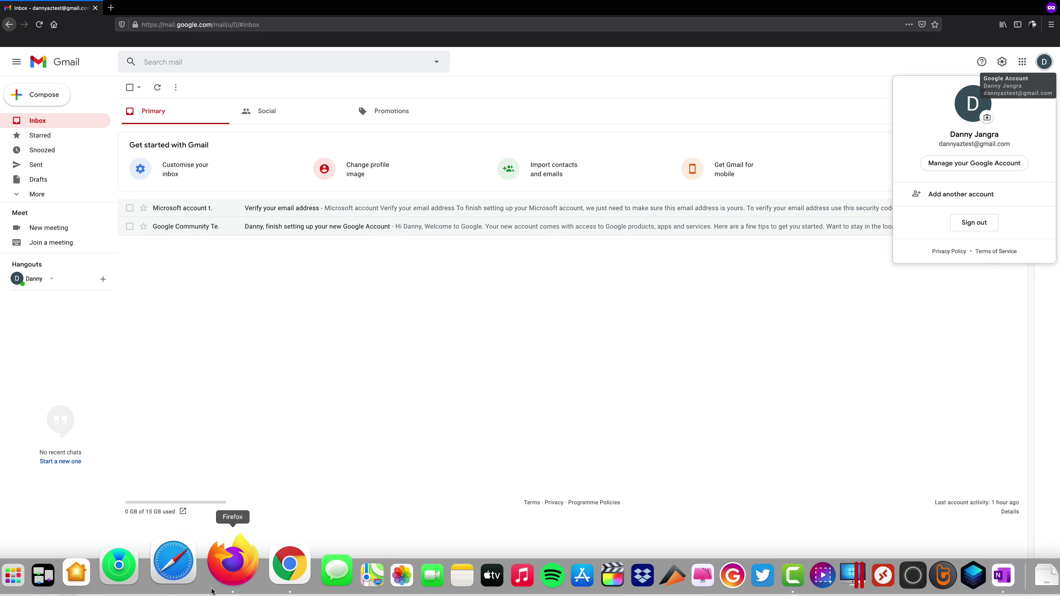
Return to the Users list, deselect the three selected test users, and start a new guest invitation
{"action": "left_click", "coordinate": [246, 579]}
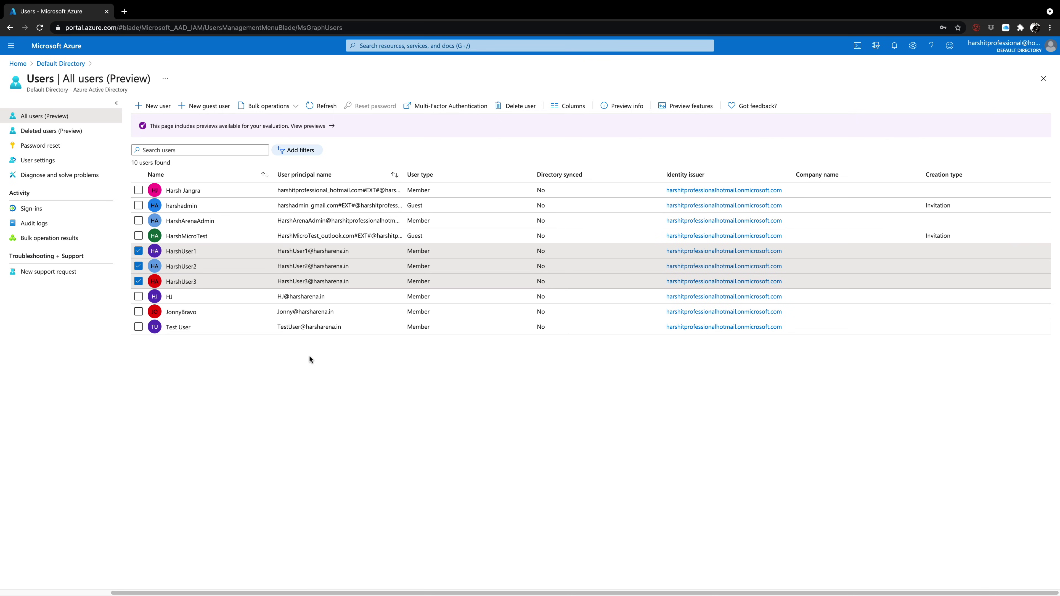
{"action": "left_click", "coordinate": [138, 250]}
{"action": "left_click", "coordinate": [138, 266]}
{"action": "left_click", "coordinate": [138, 281]}
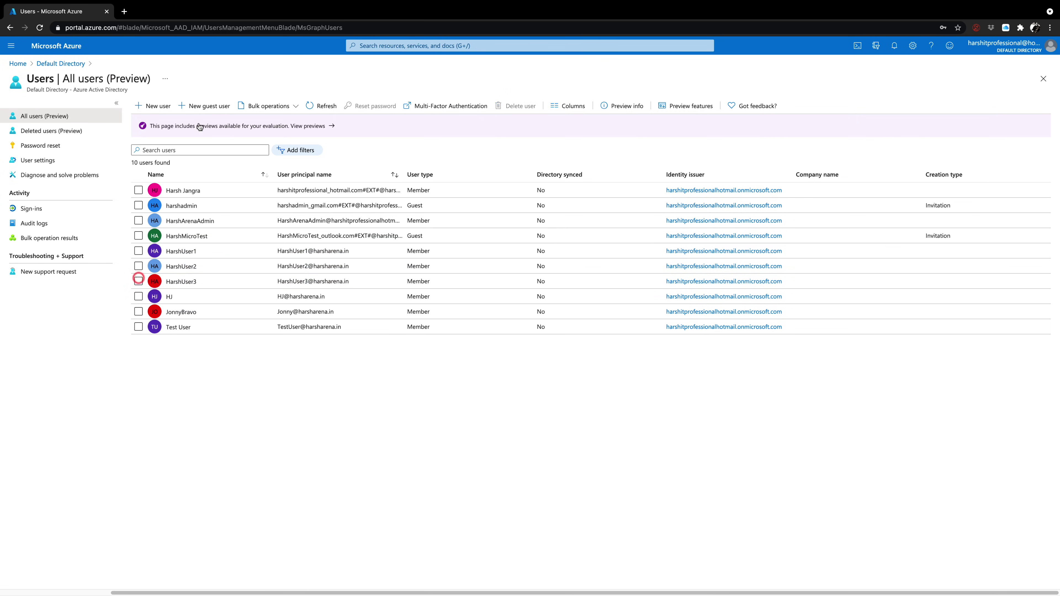
{"action": "left_click", "coordinate": [208, 107]}
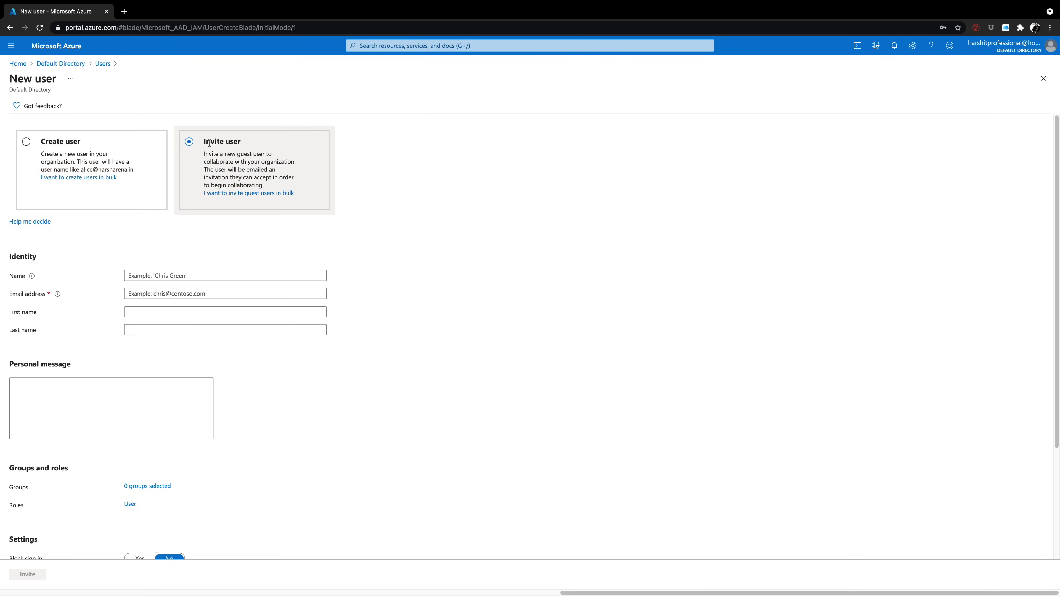
Enter the guest's display name, e-mail address, first name and last name
{"action": "left_click", "coordinate": [202, 275]}
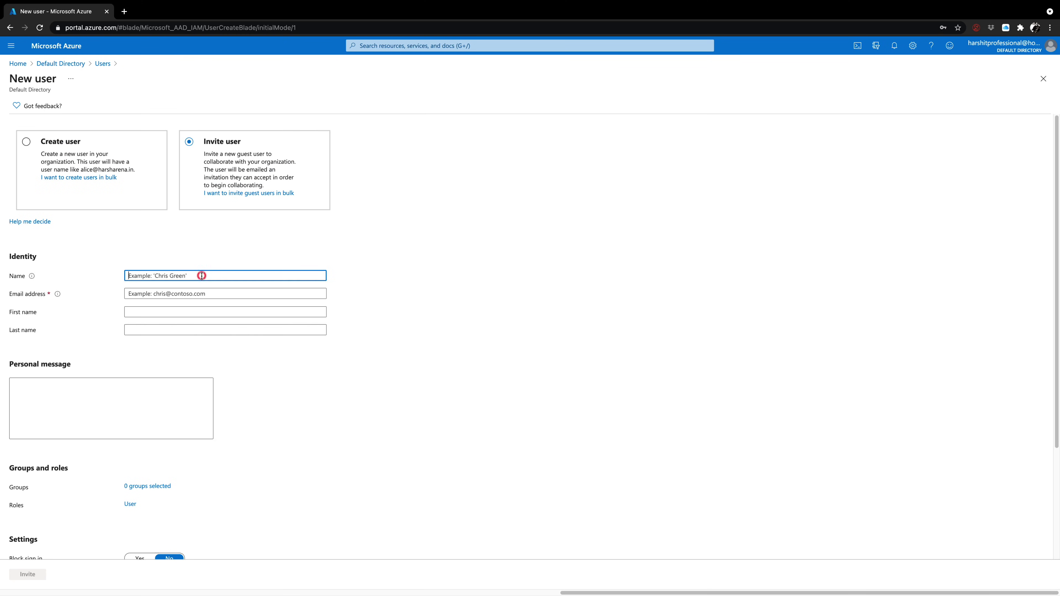
{"action": "left_click", "coordinate": [204, 294]}
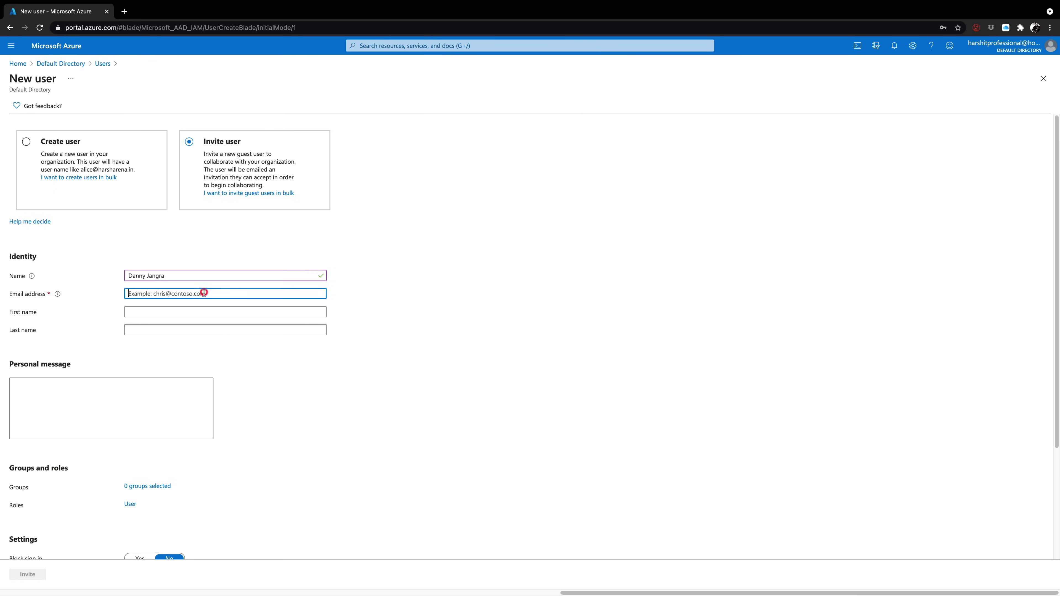
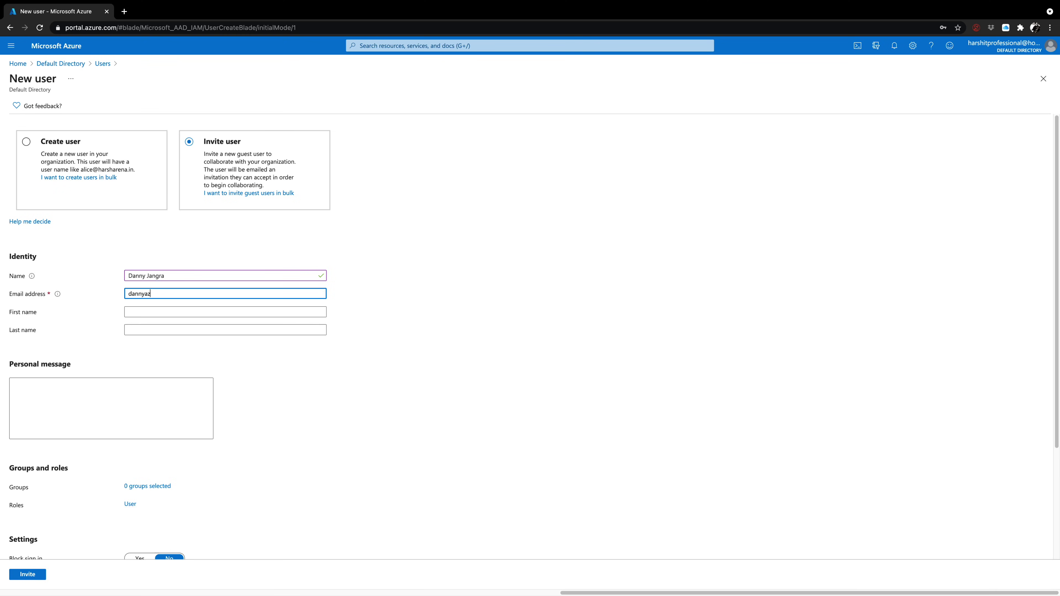
{"action": "left_click", "coordinate": [175, 315]}
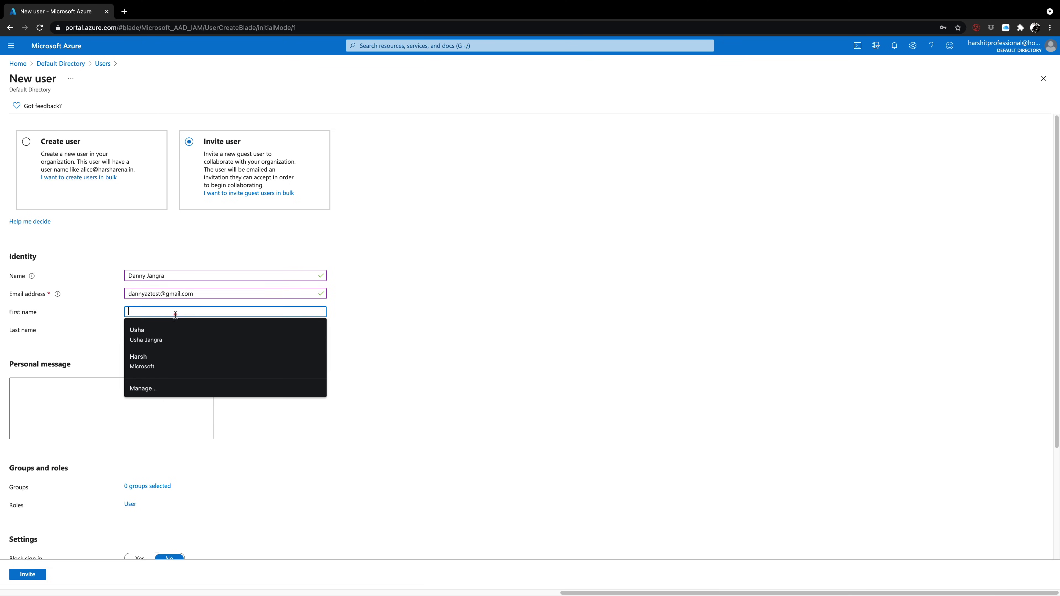
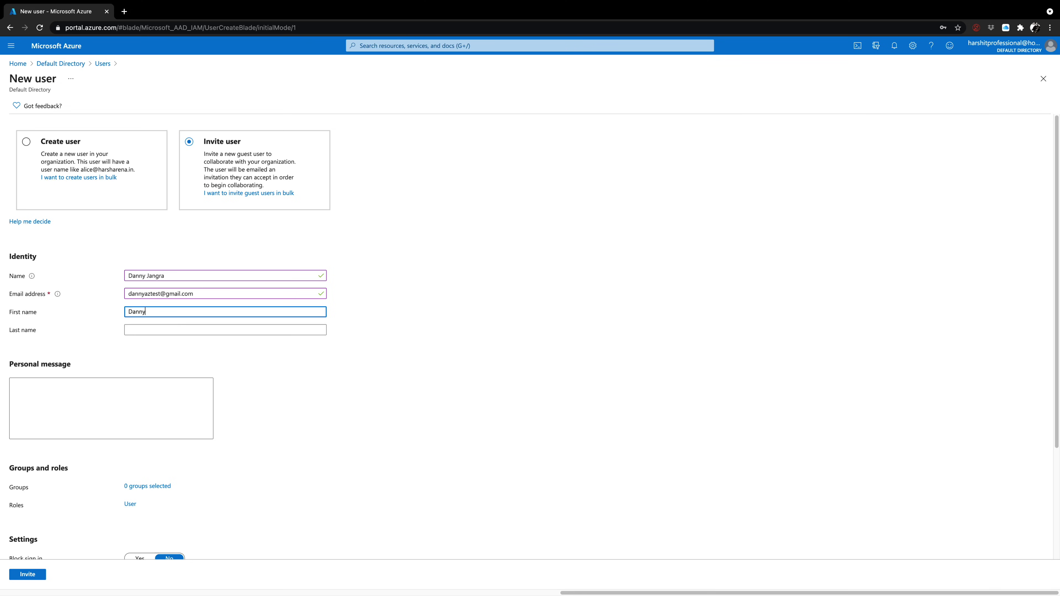
{"action": "left_click", "coordinate": [176, 328]}
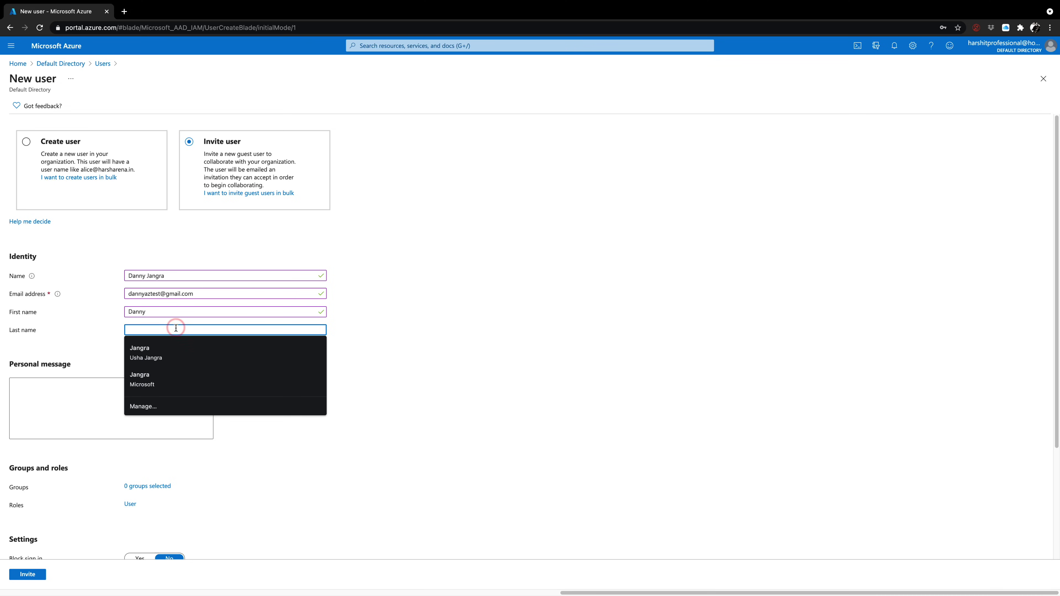
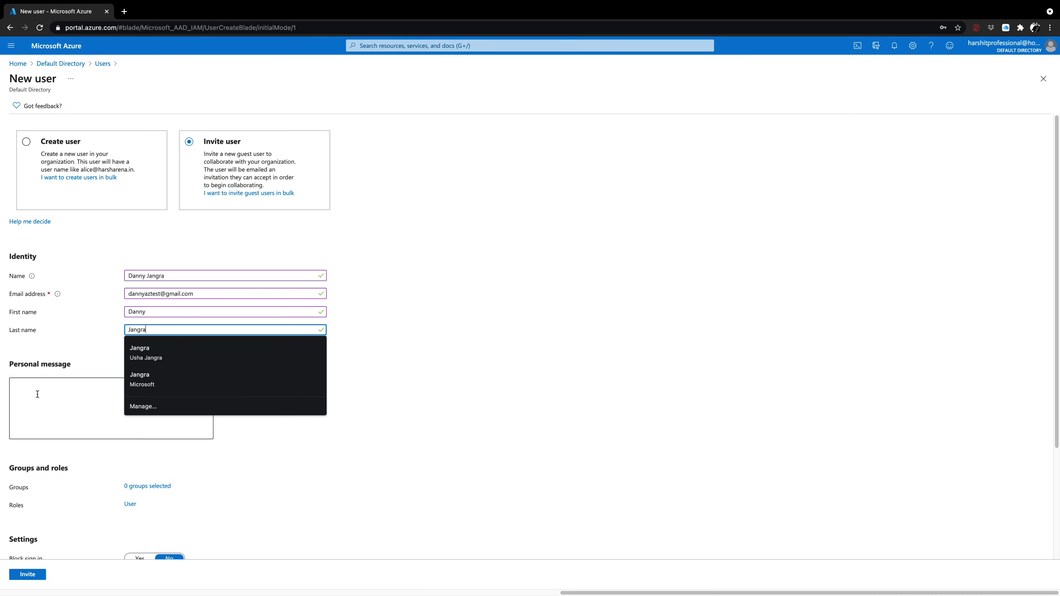
Add the personal message 'Please help me to create this website! Thank you!'
{"action": "left_click", "coordinate": [37, 398]}
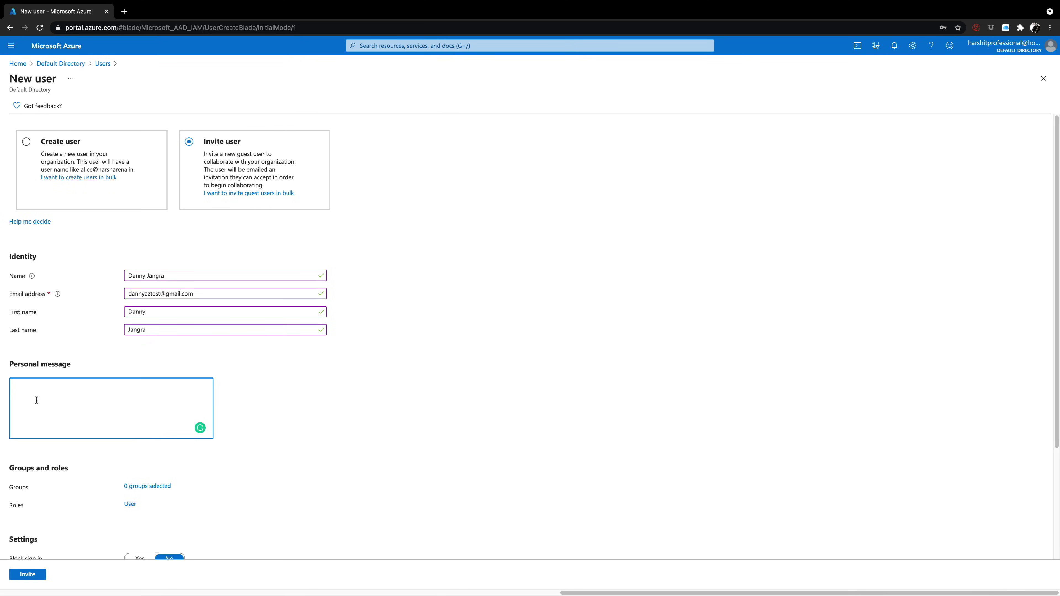
{"action": "type", "text": "Please help me to create this website! Thank you!"}
{"action": "scroll", "coordinate": [65, 407], "scroll_direction": "down", "scroll_amount": 3}
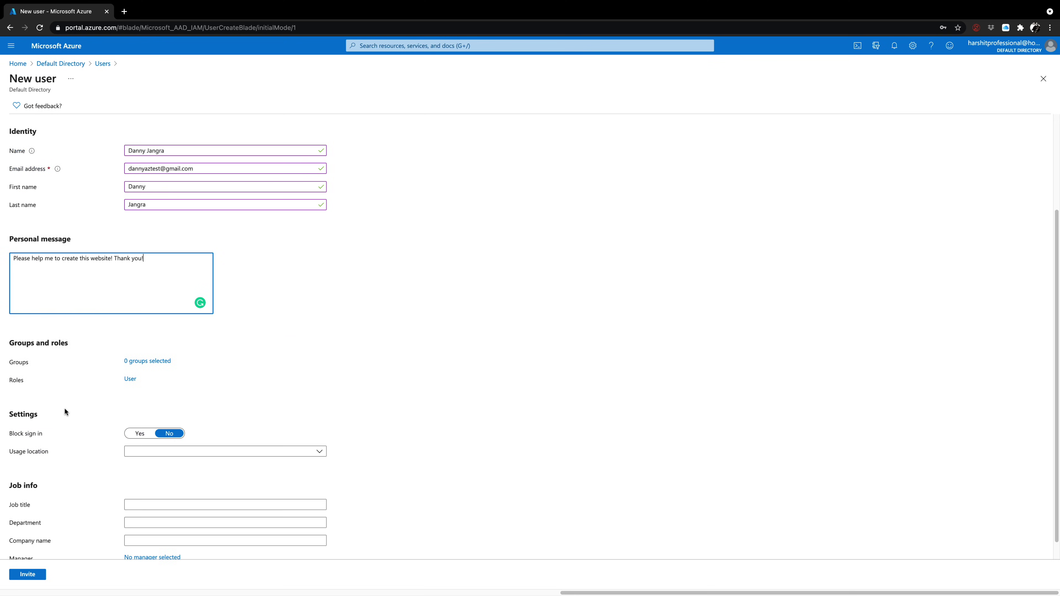
{"action": "scroll", "coordinate": [64, 406], "scroll_direction": "down", "scroll_amount": 1}
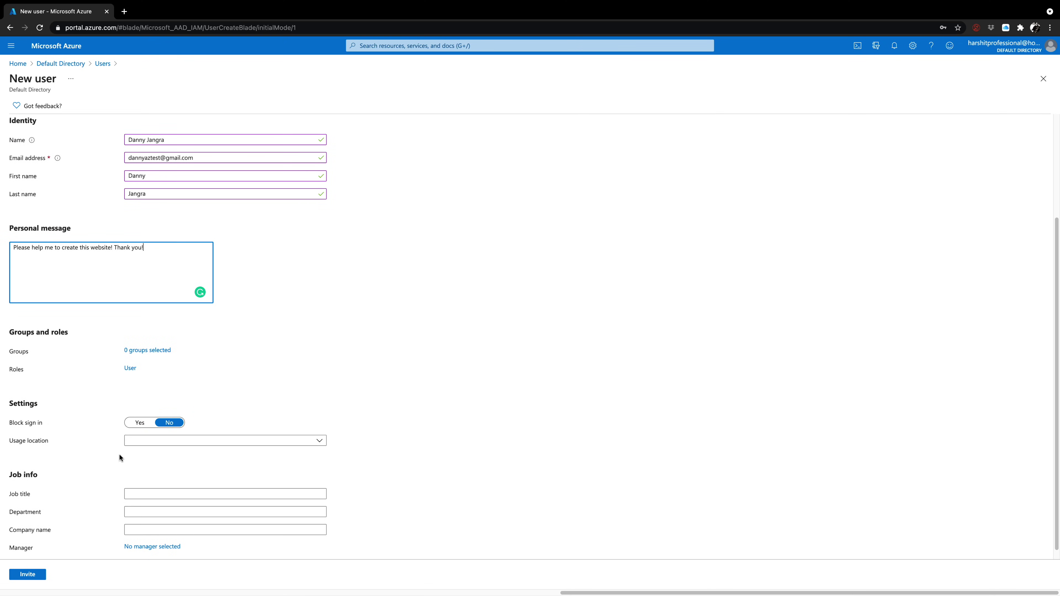
{"action": "scroll", "coordinate": [126, 458], "scroll_direction": "down", "scroll_amount": 1}
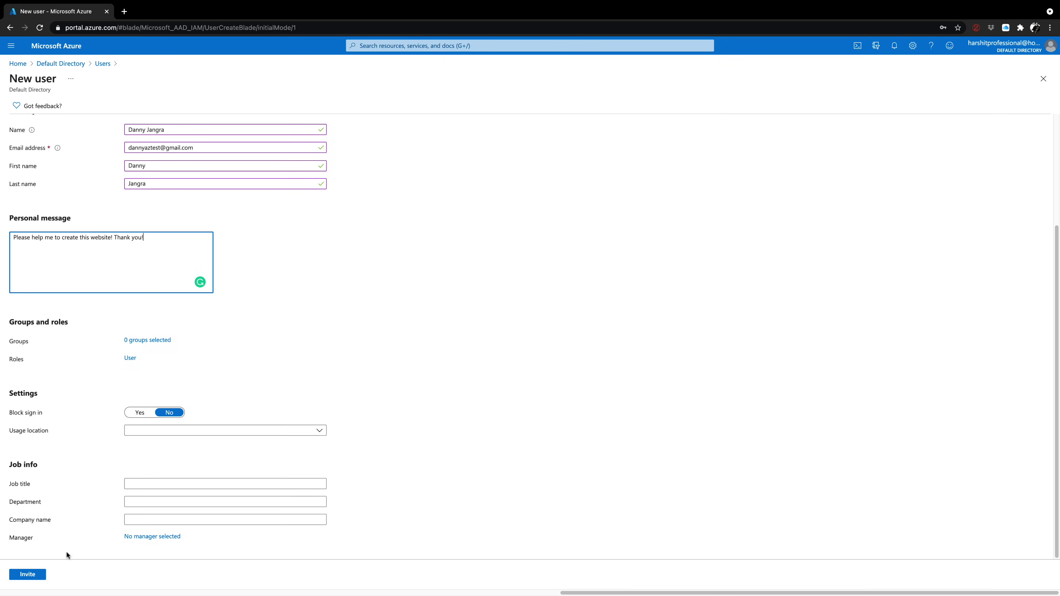
Send the filled-in guest invitation with Invite
{"action": "left_click", "coordinate": [35, 579]}
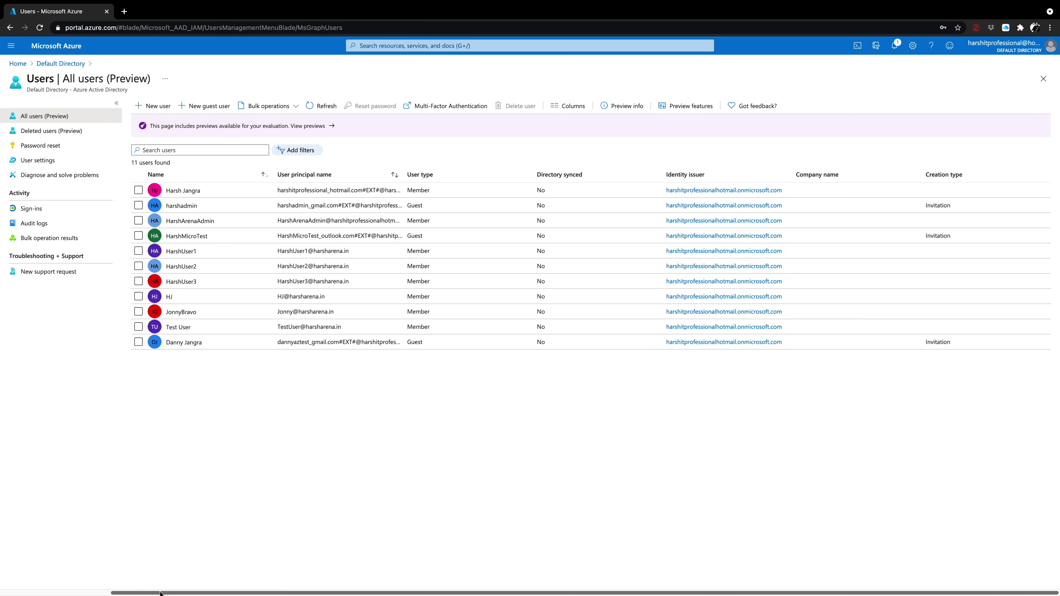
In Firefox, open the 'Default Directory invited you' email and highlight its personal message
{"action": "mouse_move", "coordinate": [163, 595]}
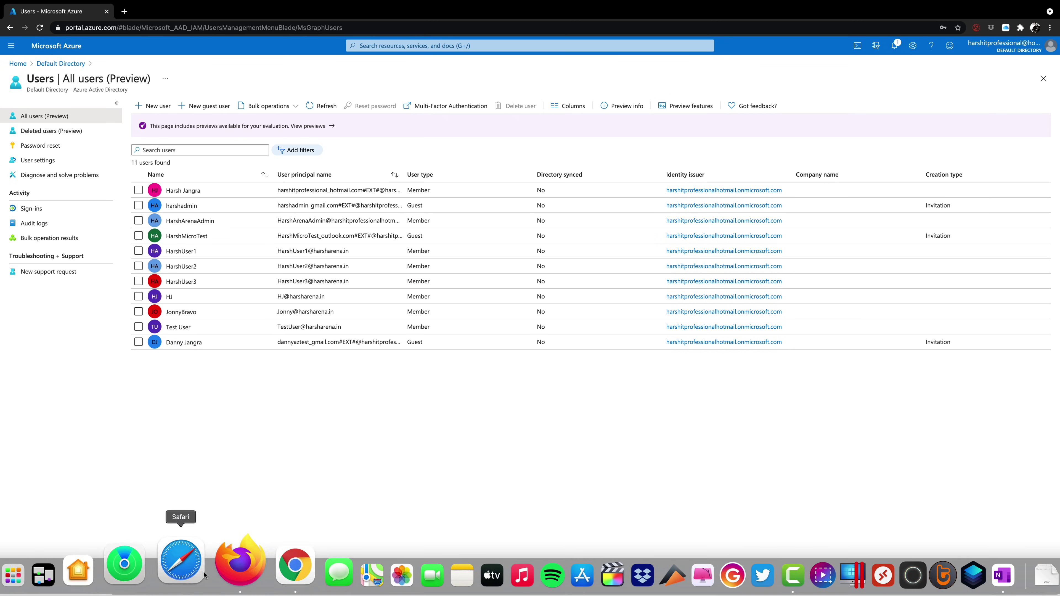
{"action": "left_click", "coordinate": [223, 570]}
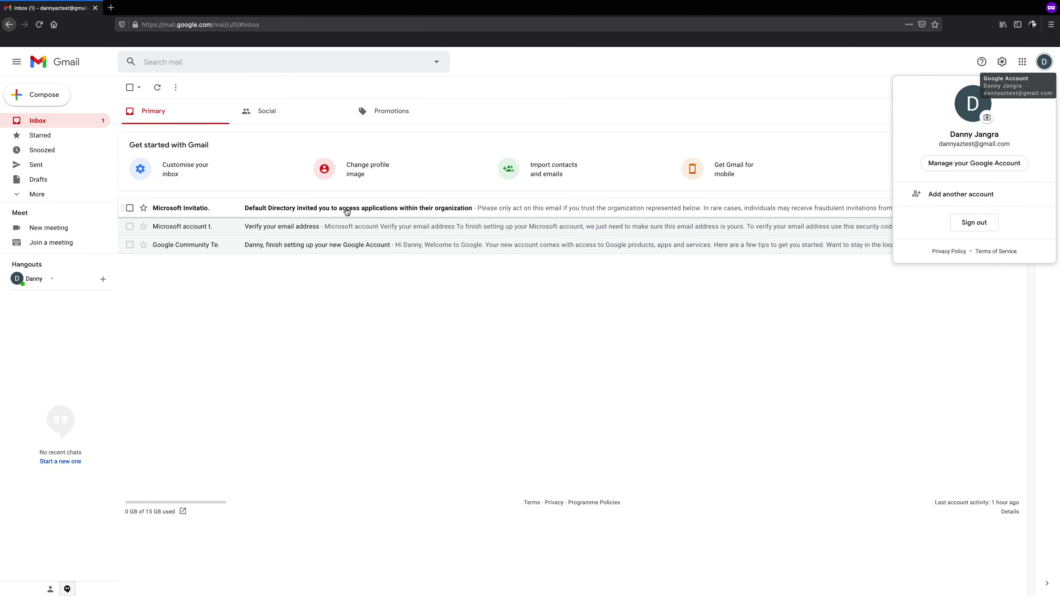
{"action": "left_click", "coordinate": [347, 211]}
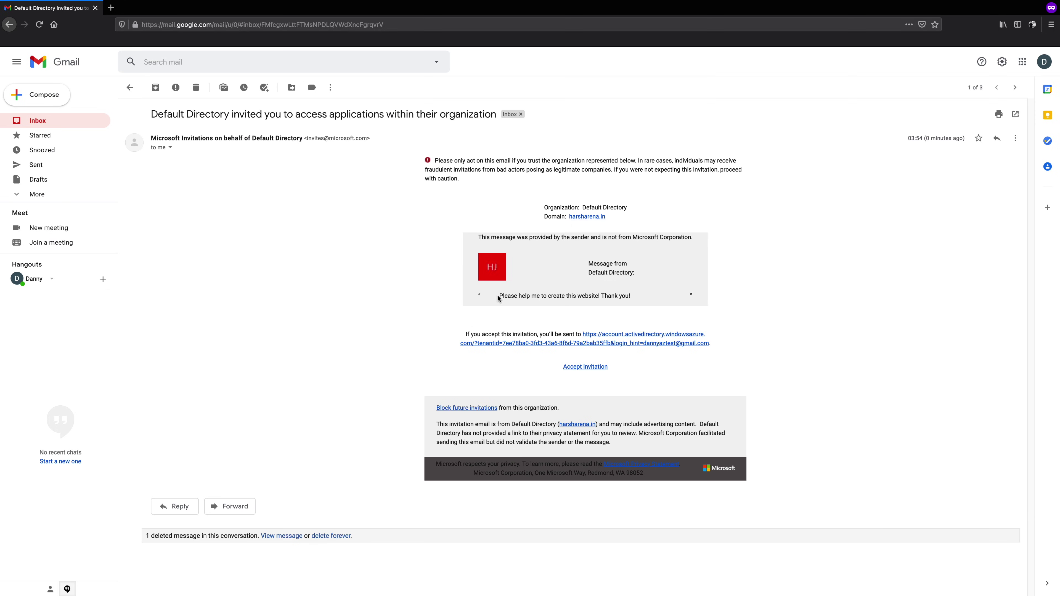
{"action": "left_click_drag", "start_coordinate": [499, 296], "coordinate": [634, 297]}
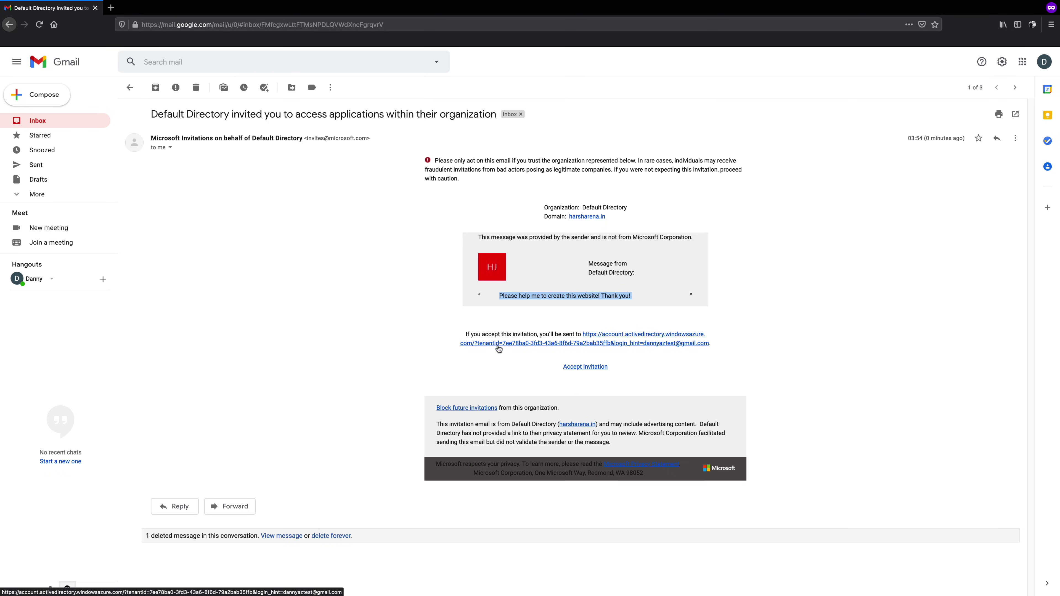
Accept the invitation and Default Directory's permissions, then check the empty Apps panel in My Apps
{"action": "left_click", "coordinate": [574, 368]}
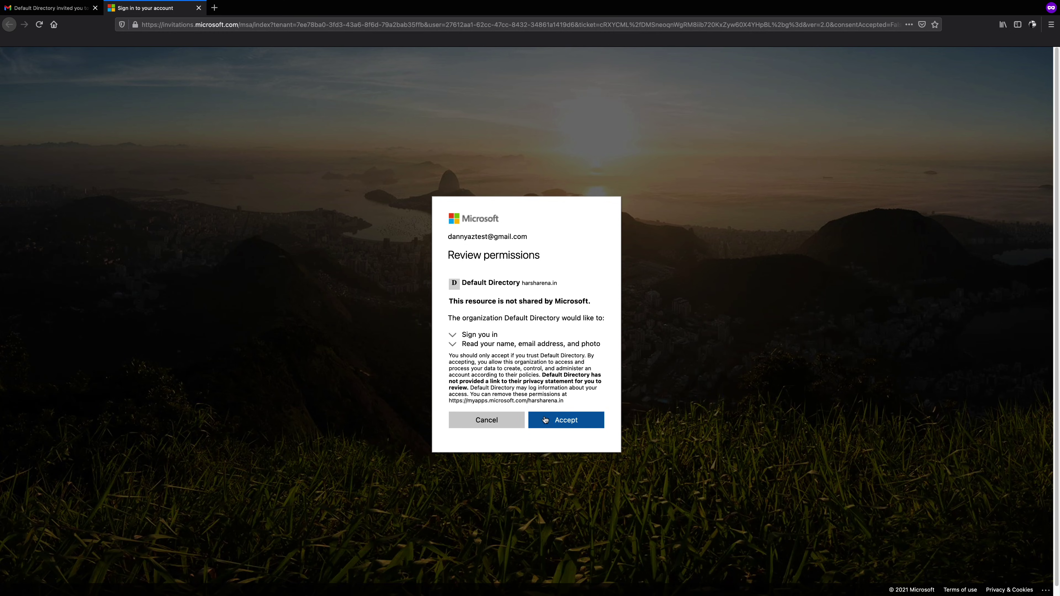
{"action": "left_click", "coordinate": [552, 424]}
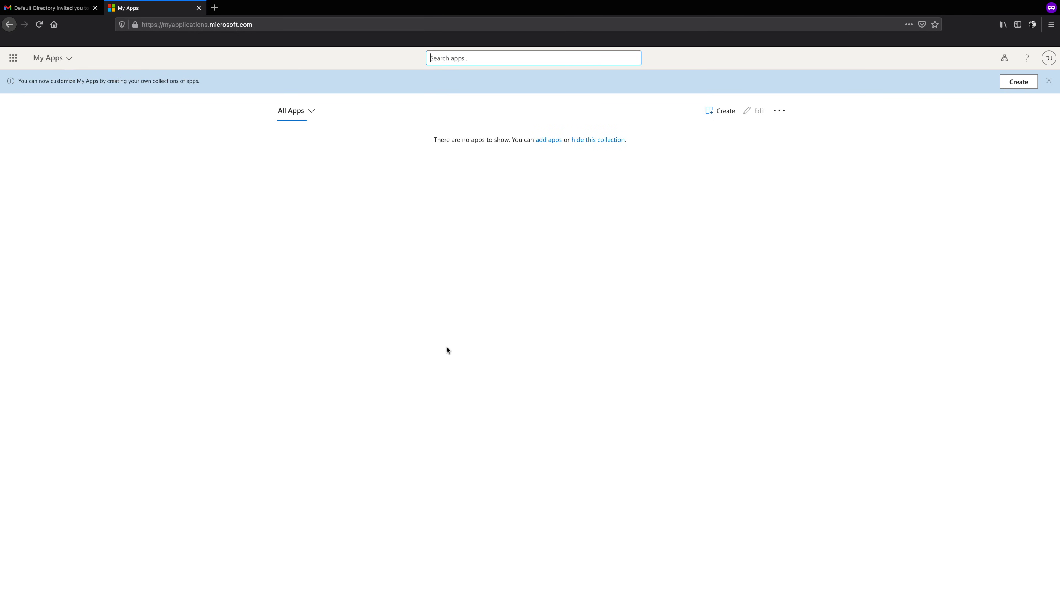
{"action": "left_click", "coordinate": [13, 60]}
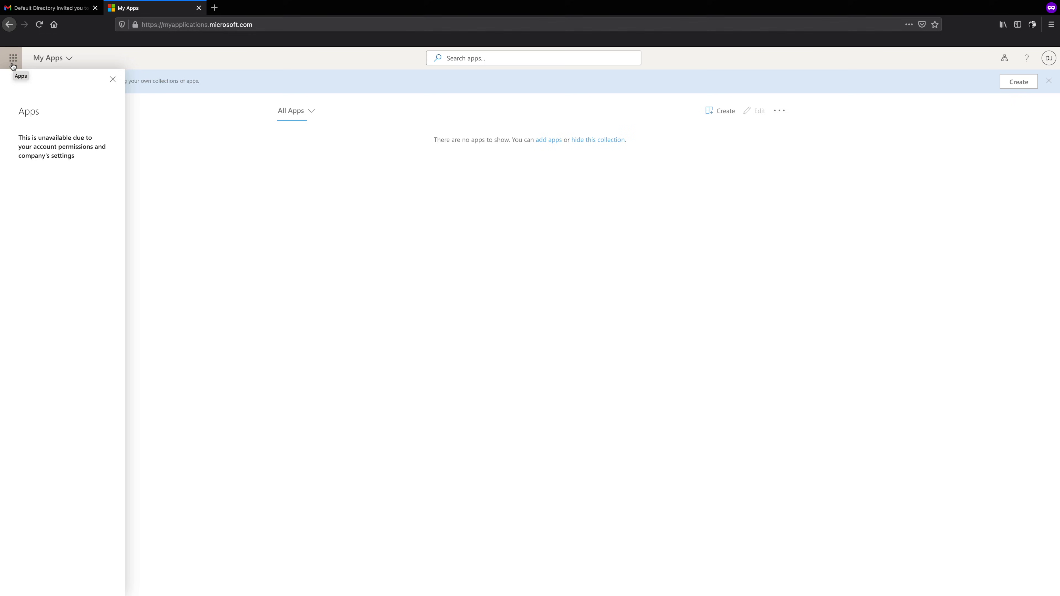
{"action": "left_click", "coordinate": [213, 219]}
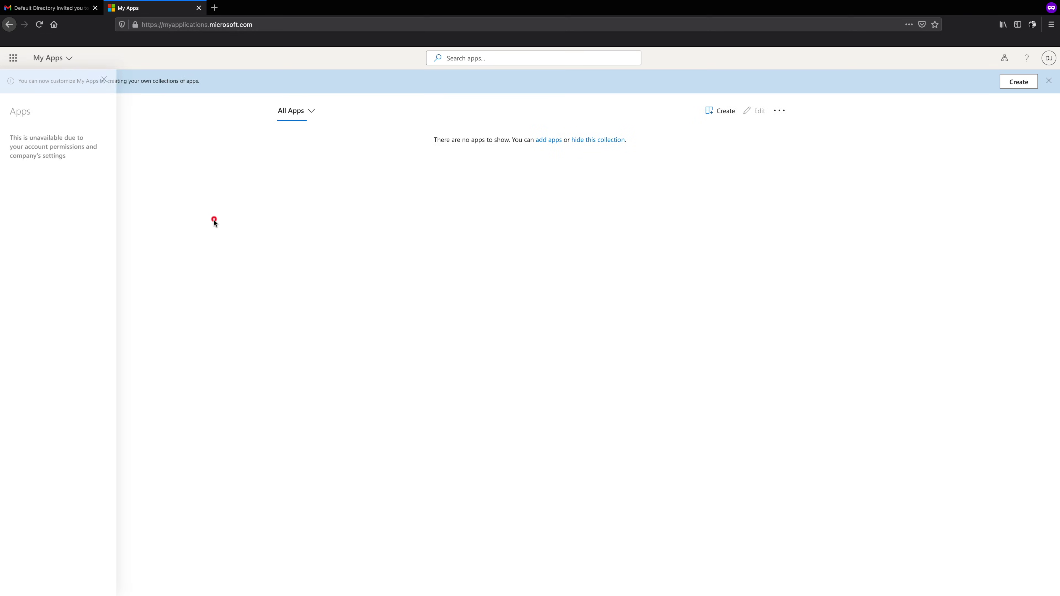